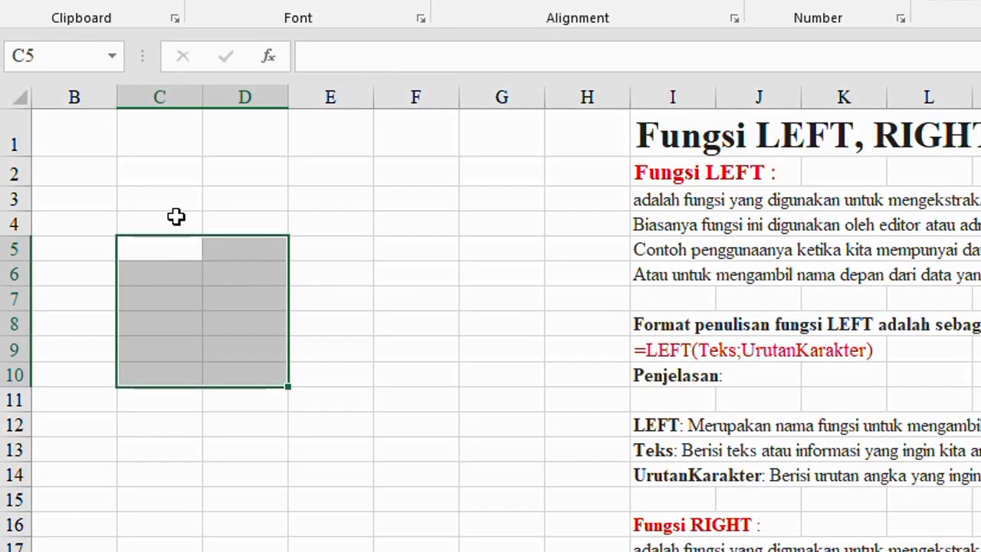
Enter the sample text INDONESIA in cell B3
{"action": "left_click", "coordinate": [165, 197]}
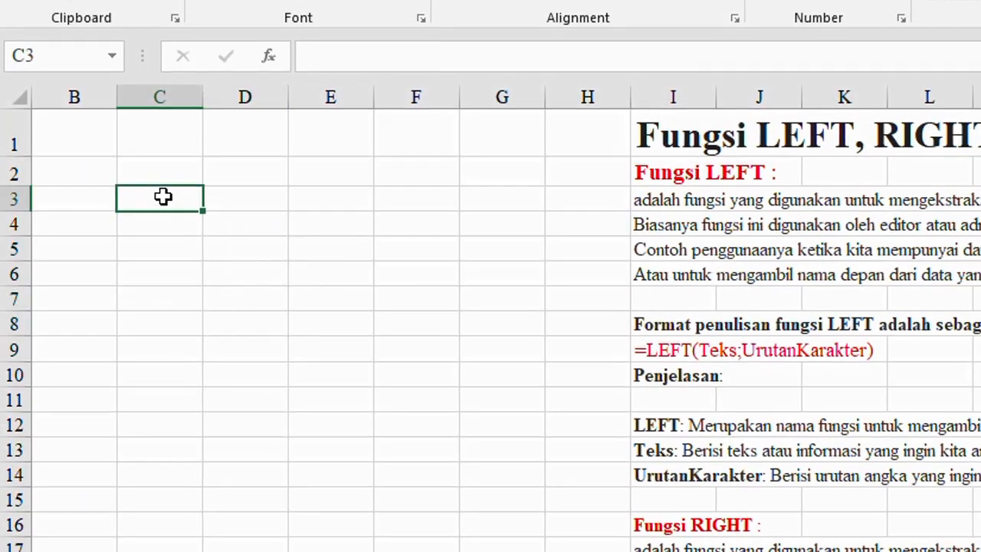
{"action": "left_click", "coordinate": [94, 201]}
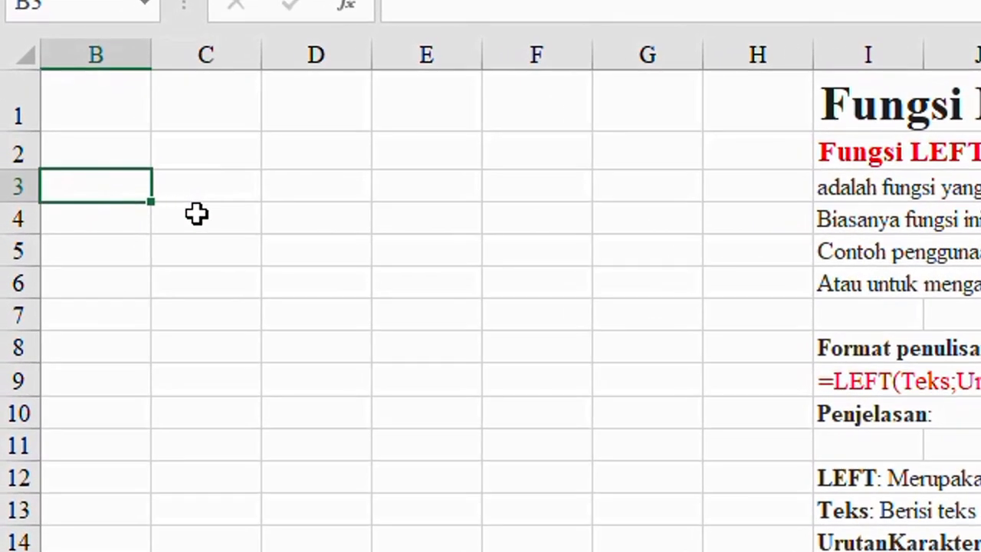
{"action": "type", "text": "INDONESIA"}
{"action": "key", "text": "Tab"}
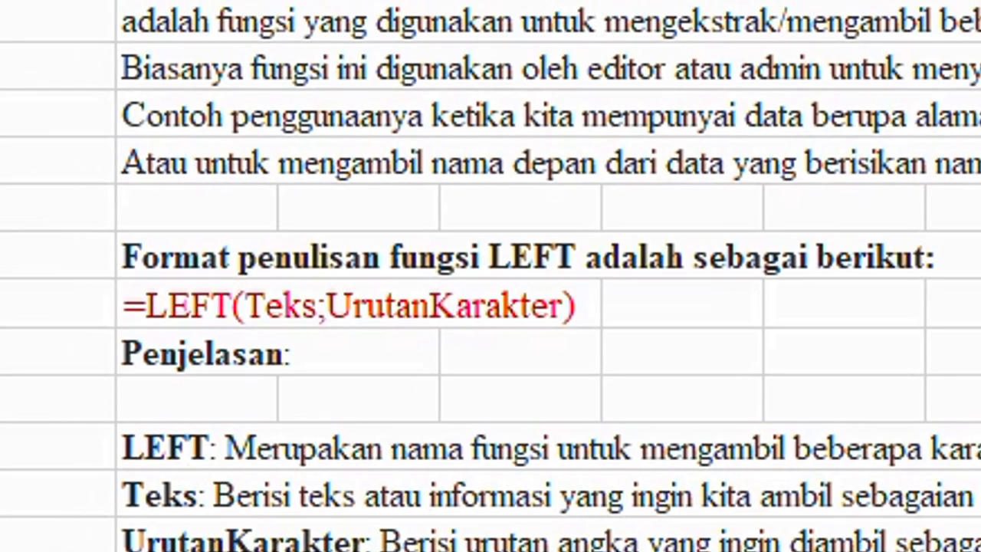
Extract the first four characters of B3 in C3 with the formula =LEFT(B3;4)
{"action": "type", "text": "=LEFT"}
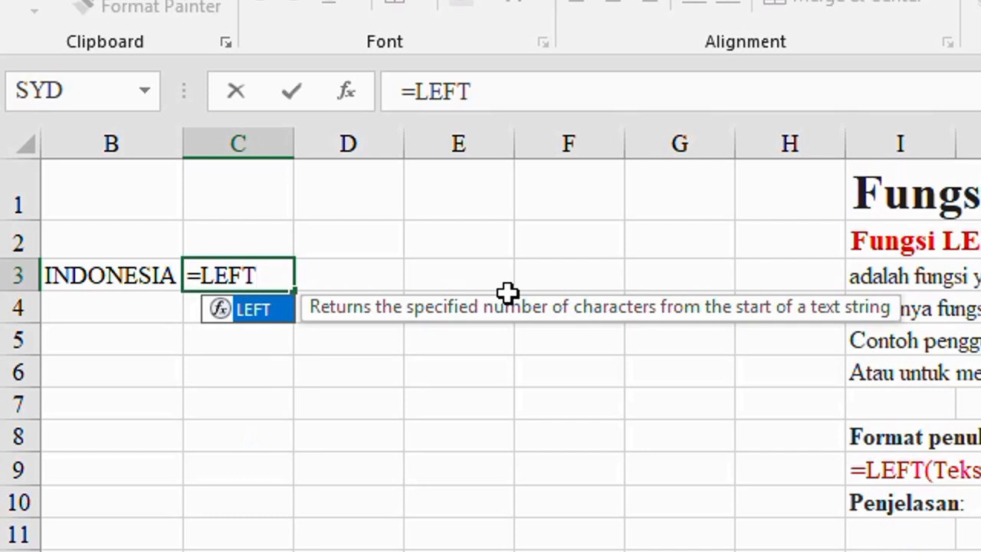
{"action": "type", "text": "("}
{"action": "left_click", "coordinate": [134, 273]}
{"action": "type", "text": ";"}
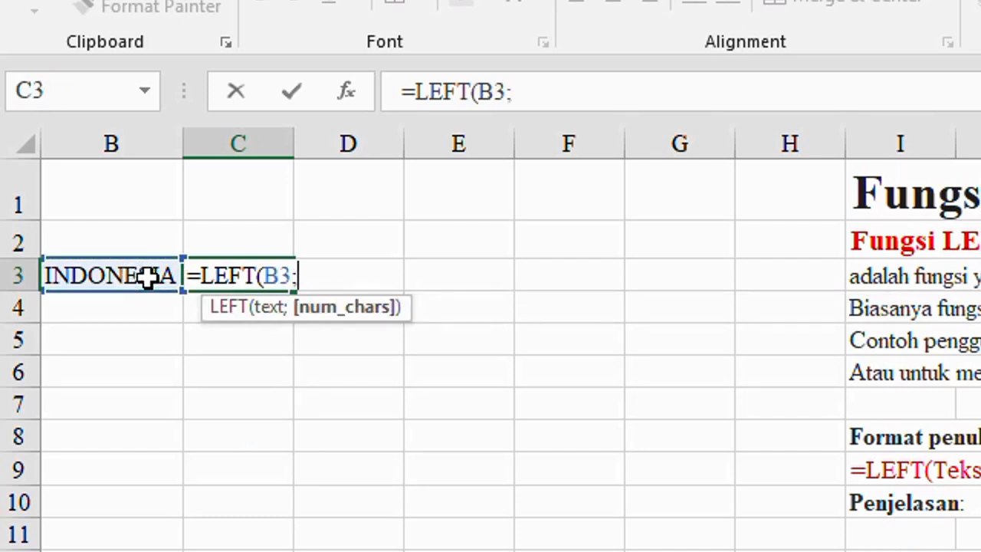
{"action": "type", "text": "4)"}
{"action": "key", "text": "Return"}
{"action": "left_click", "coordinate": [240, 278]}
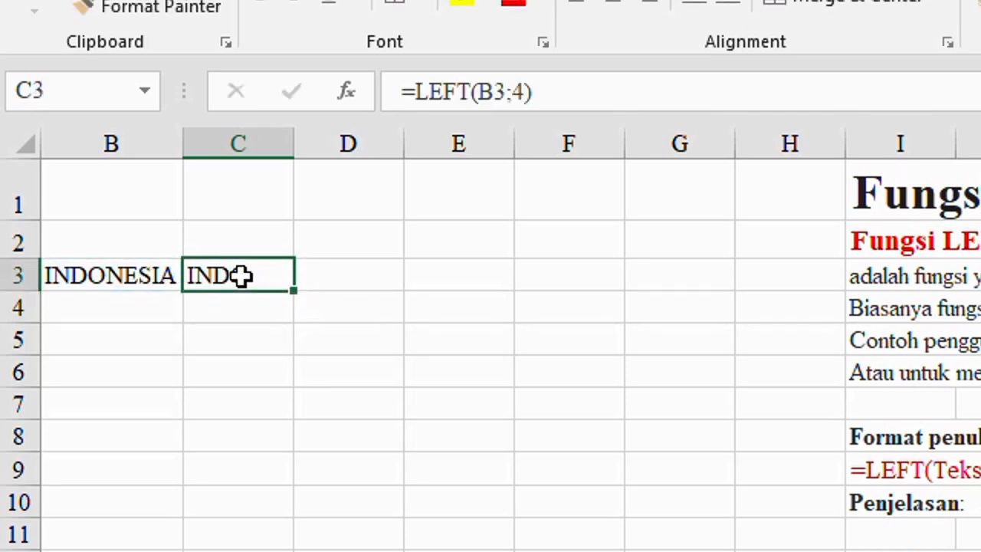
Copy the INDONESIA text from B3 into B17, beside the RIGHT function notes
{"action": "left_click_drag", "start_coordinate": [111, 276], "coordinate": [239, 277]}
{"action": "scroll", "coordinate": [554, 477], "scroll_direction": "down", "scroll_amount": 2}
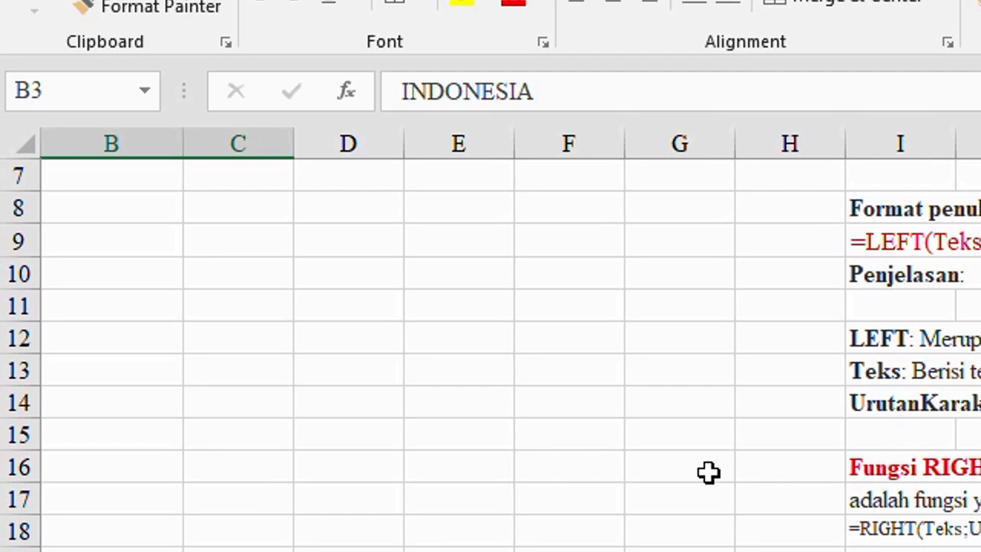
{"action": "scroll", "coordinate": [558, 466], "scroll_direction": "up", "scroll_amount": 2}
{"action": "left_click", "coordinate": [111, 276]}
{"action": "key", "text": "ctrl+c"}
{"action": "scroll", "coordinate": [193, 372], "scroll_direction": "down", "scroll_amount": 3}
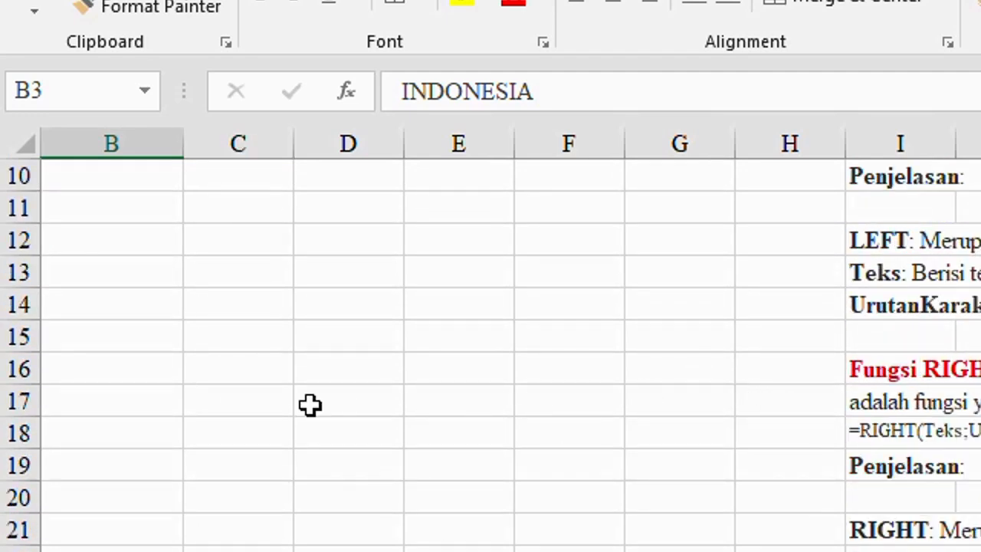
{"action": "left_click", "coordinate": [111, 401]}
{"action": "key", "text": "ctrl+v"}
Extract the last four characters of B17 in C17 with the formula =RIGHT(B17;4)
{"action": "left_click", "coordinate": [214, 406]}
{"action": "type", "text": "=RIGHT("}
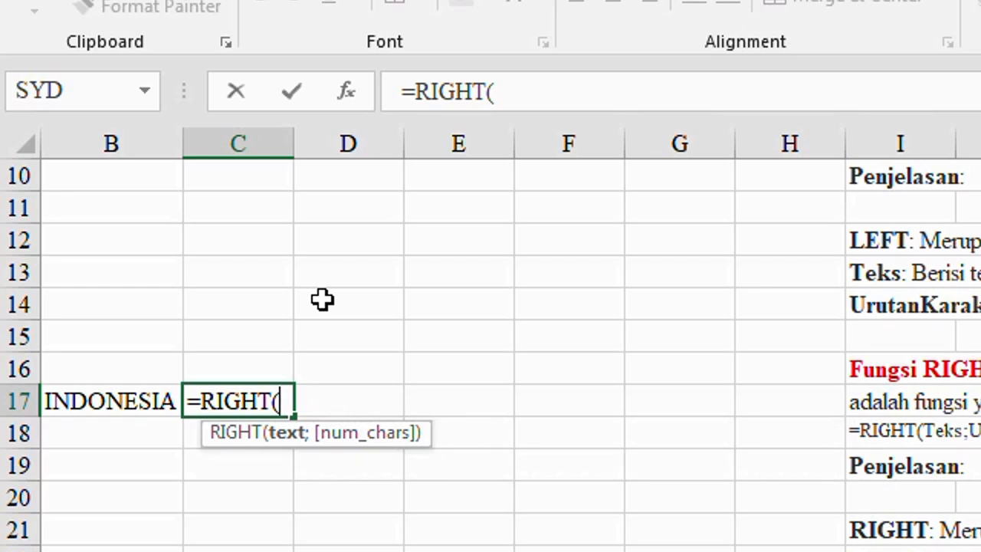
{"action": "key", "text": "Left"}
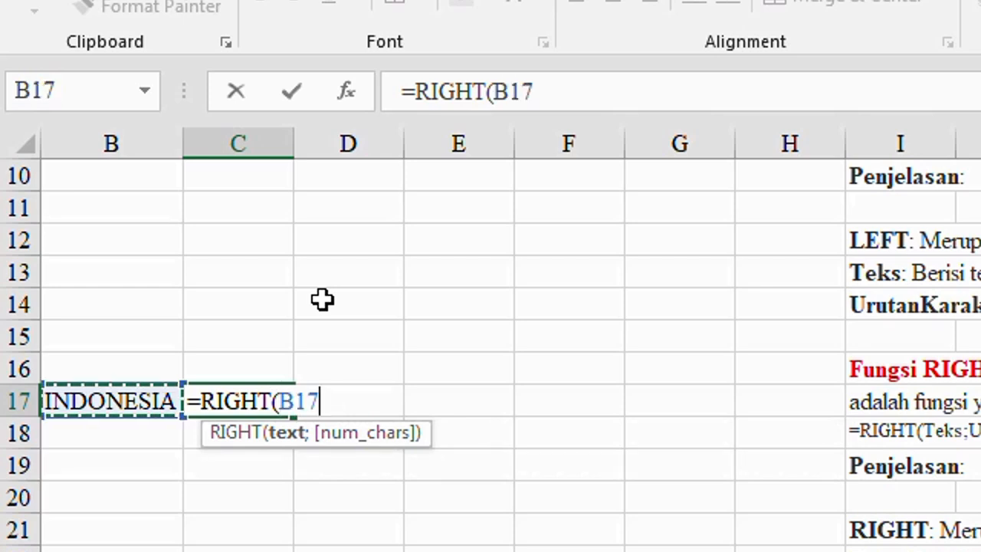
{"action": "type", "text": ";4"}
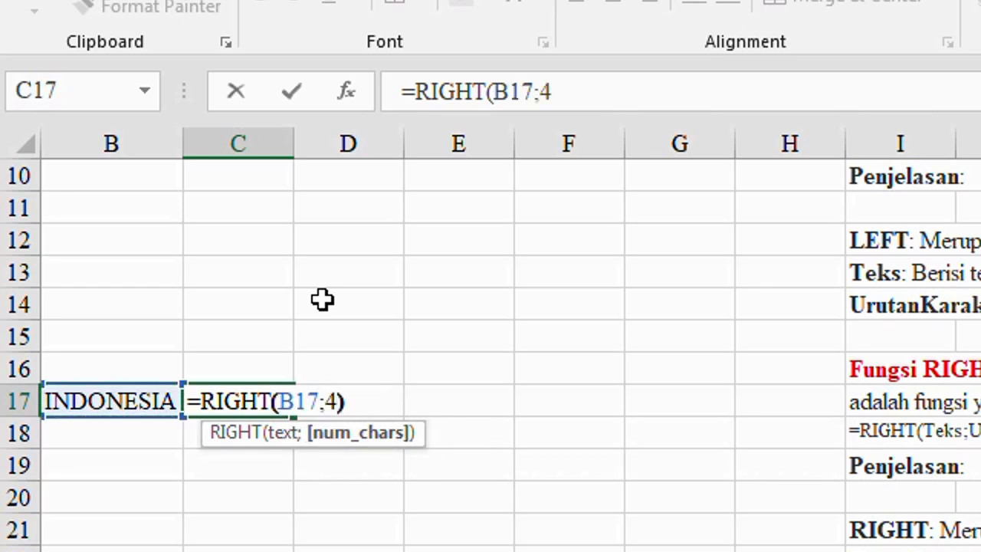
{"action": "type", "text": ")"}
{"action": "key", "text": "Return"}
{"action": "key", "text": "Up"}
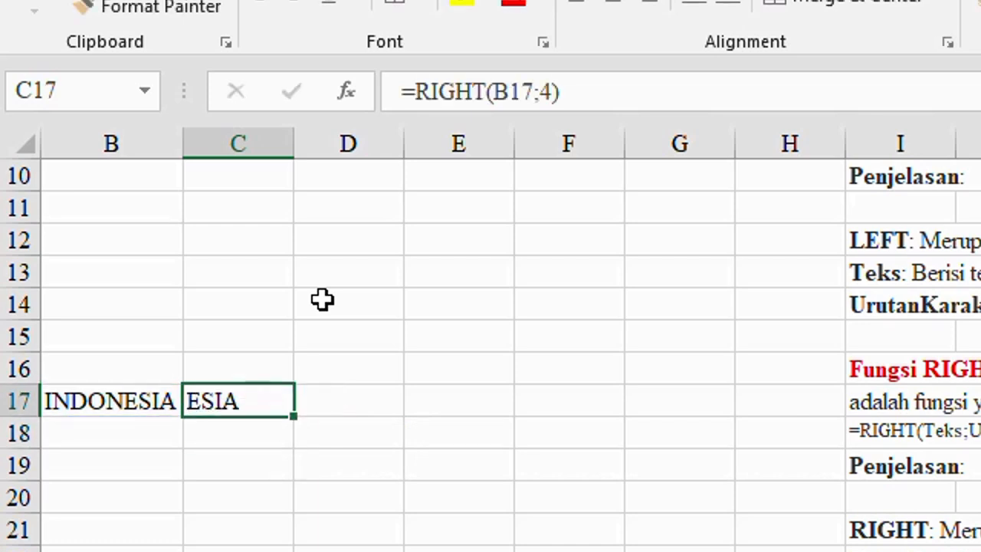
{"action": "key", "text": "Left"}
{"action": "key", "text": "Right"}
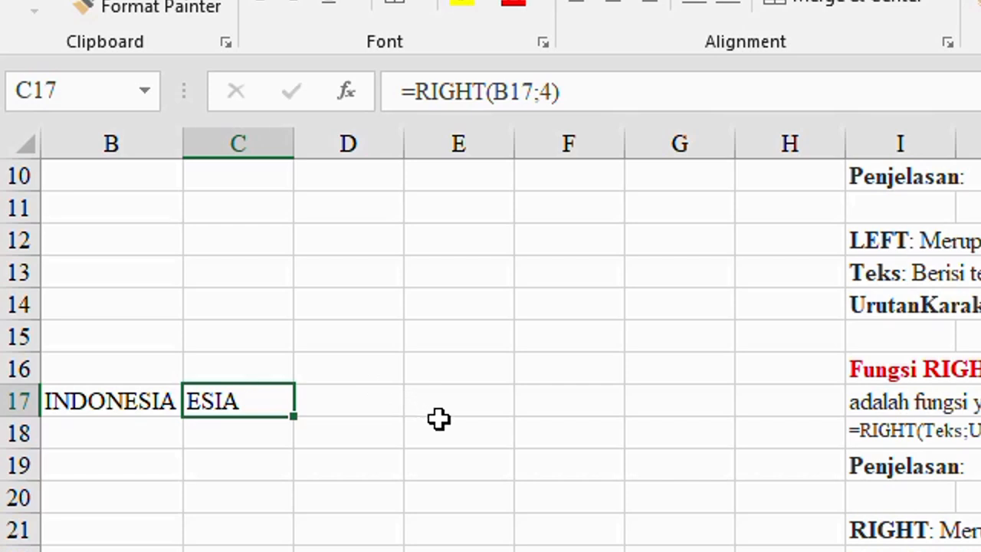
Copy the INDONESIA text from B17 into B26 and start a formula in C26
{"action": "left_click", "coordinate": [132, 491]}
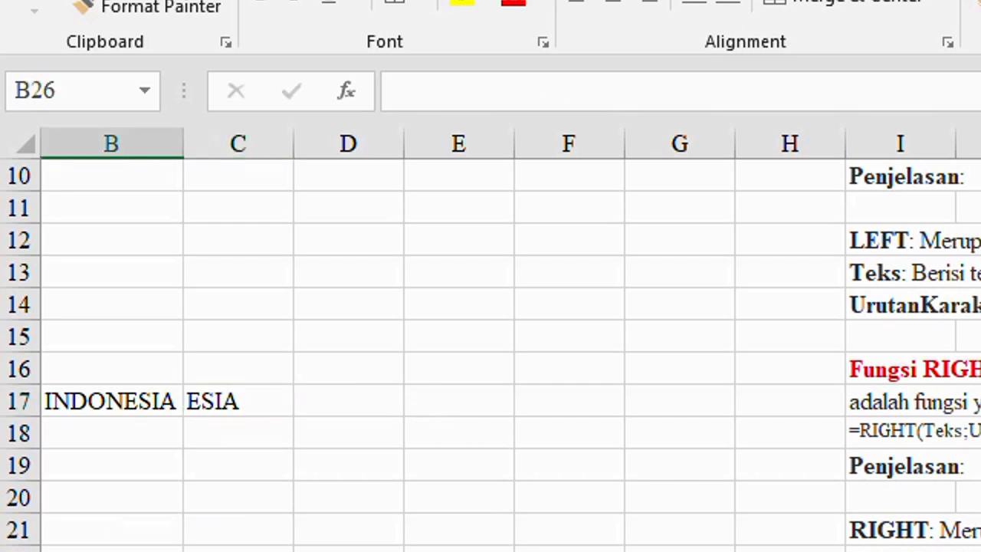
{"action": "left_click", "coordinate": [126, 406]}
{"action": "key", "text": "ctrl+c"}
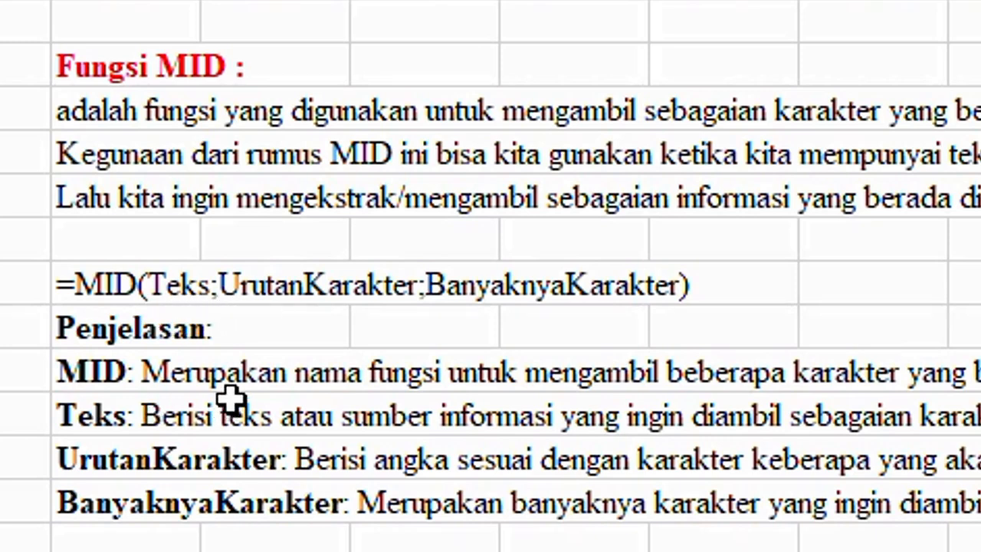
{"action": "left_click", "coordinate": [204, 285]}
{"action": "left_click", "coordinate": [76, 278]}
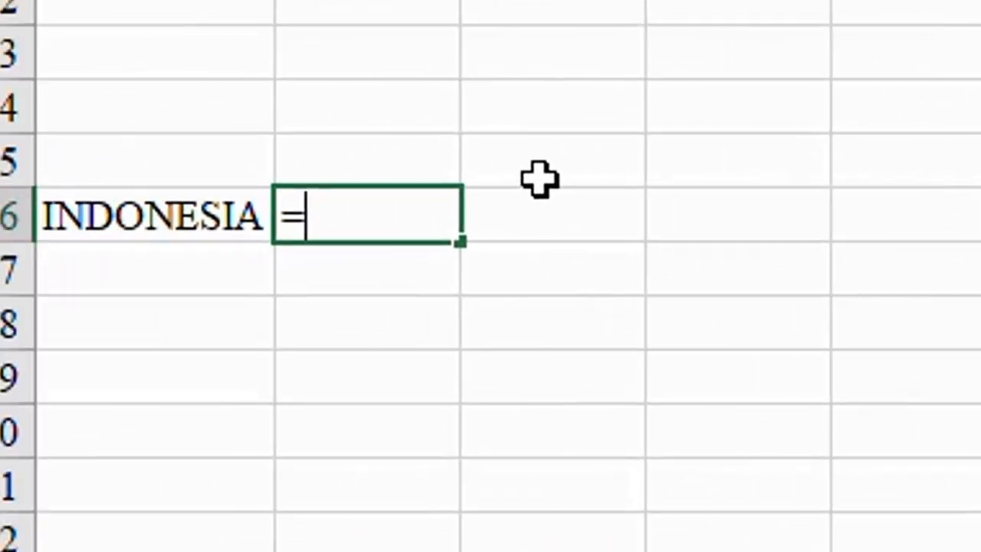
Complete the C26 formula as =MID(B26;3;4) to extract four characters of B26 starting at the third
{"action": "type", "text": "MID("}
{"action": "left_click", "coordinate": [201, 219]}
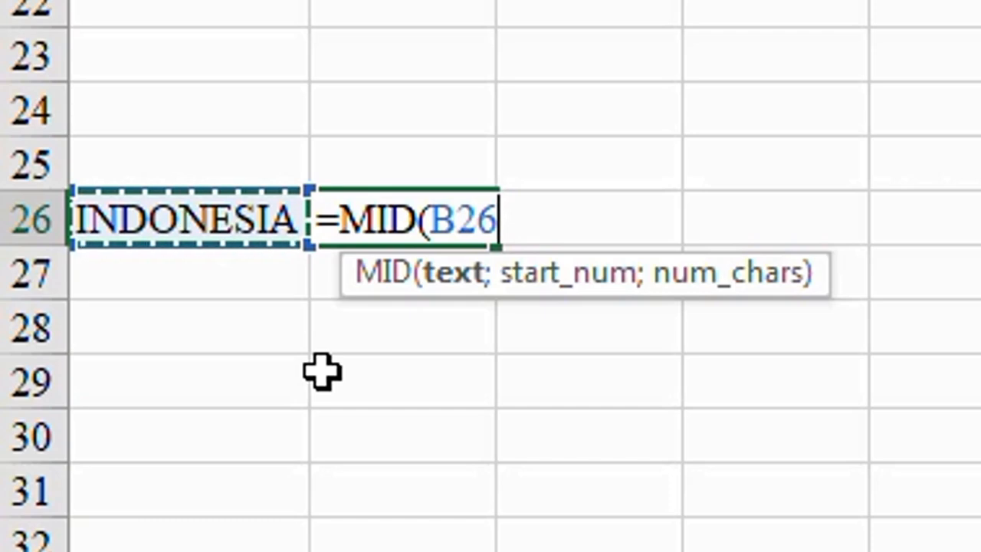
{"action": "type", "text": ";"}
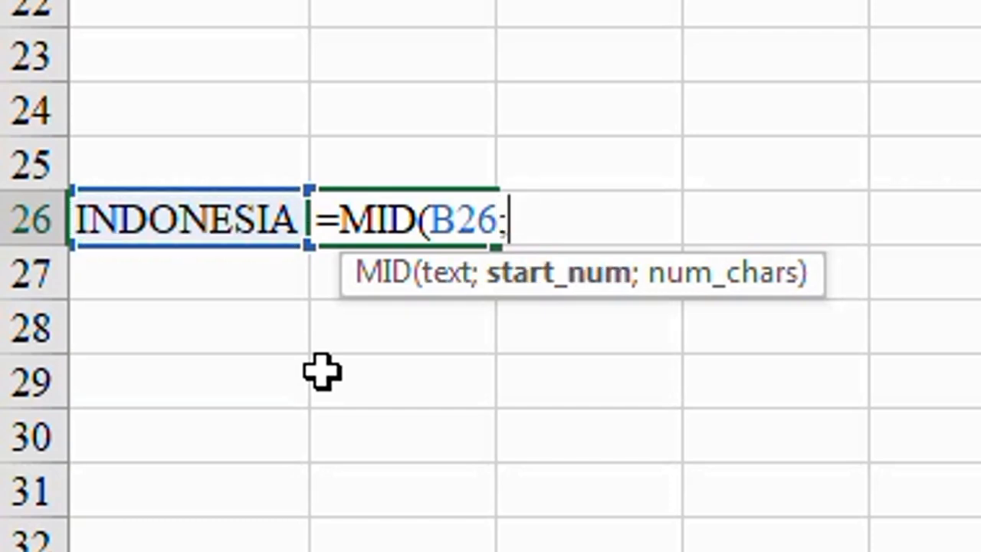
{"action": "type", "text": "3"}
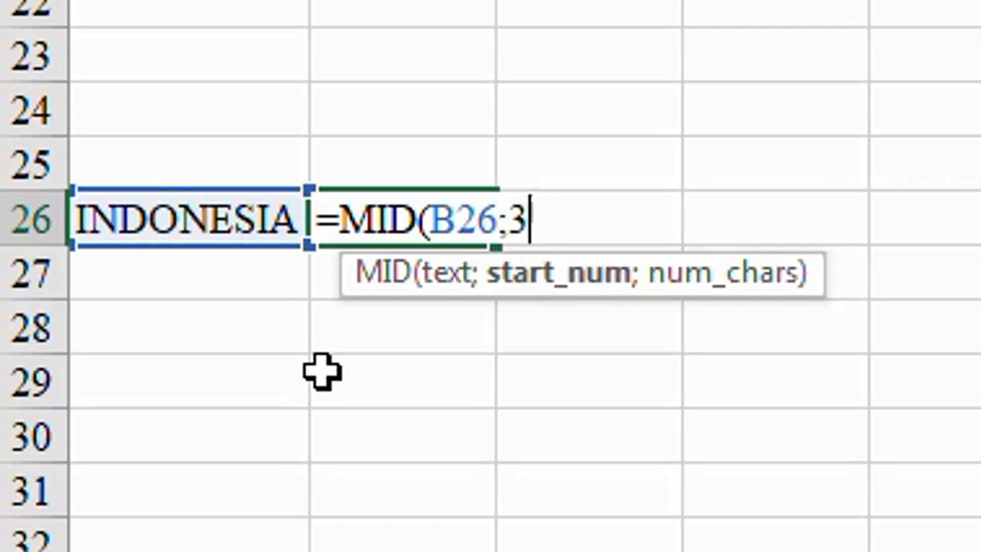
{"action": "type", "text": ";"}
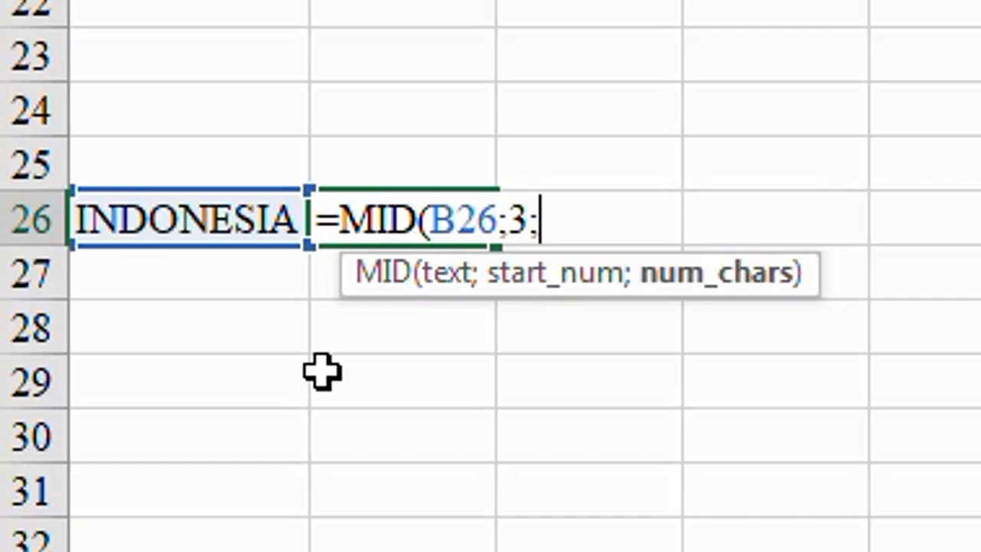
{"action": "type", "text": "4"}
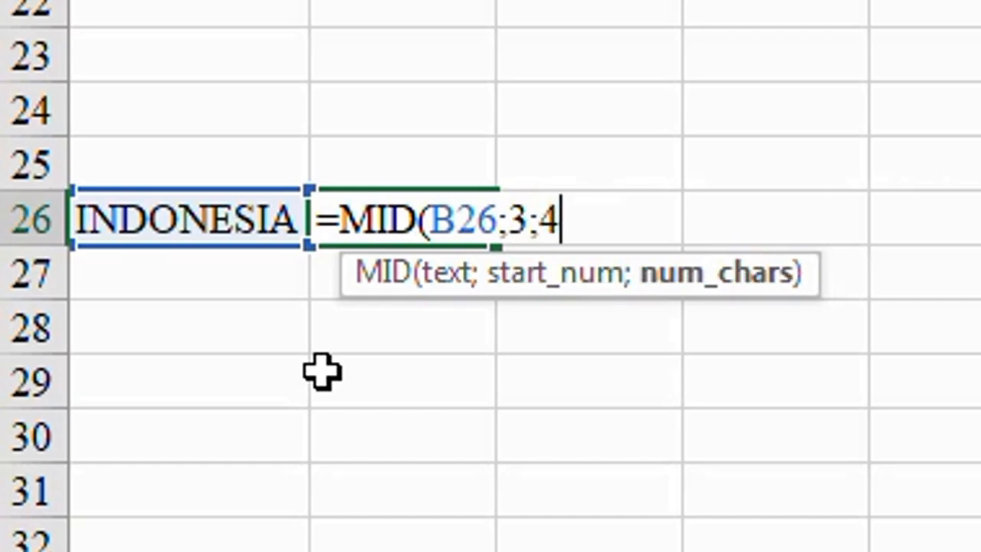
{"action": "type", "text": ")"}
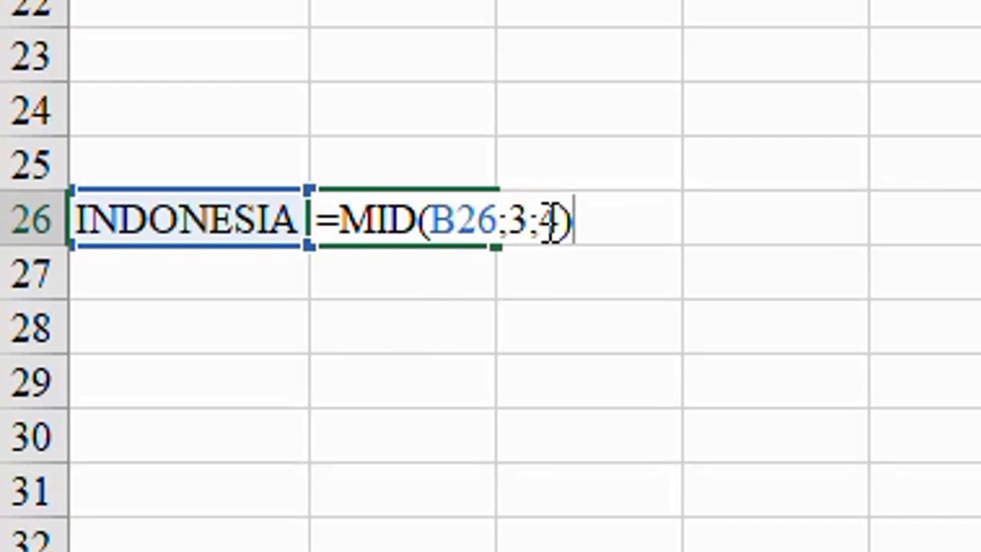
{"action": "key", "text": "Return"}
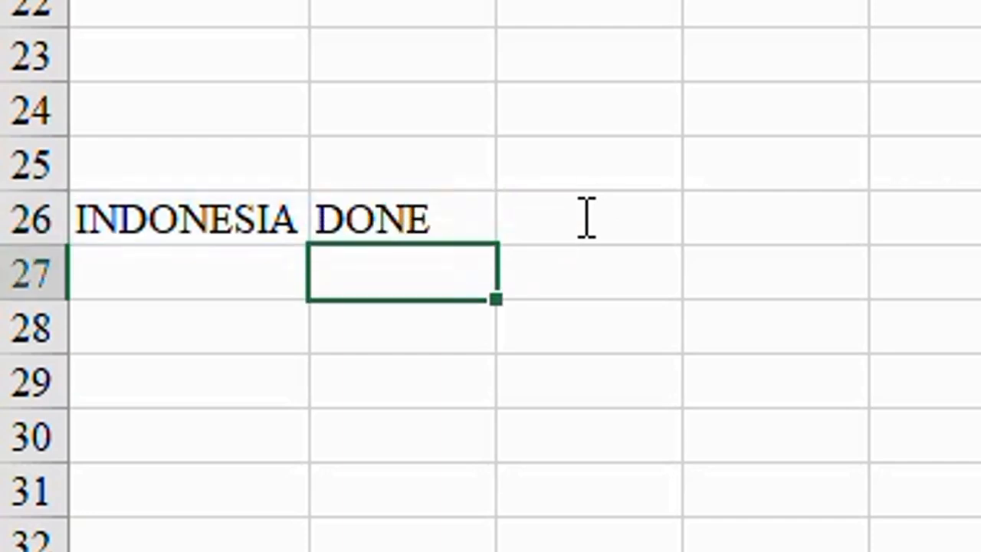
{"action": "key", "text": "Up"}
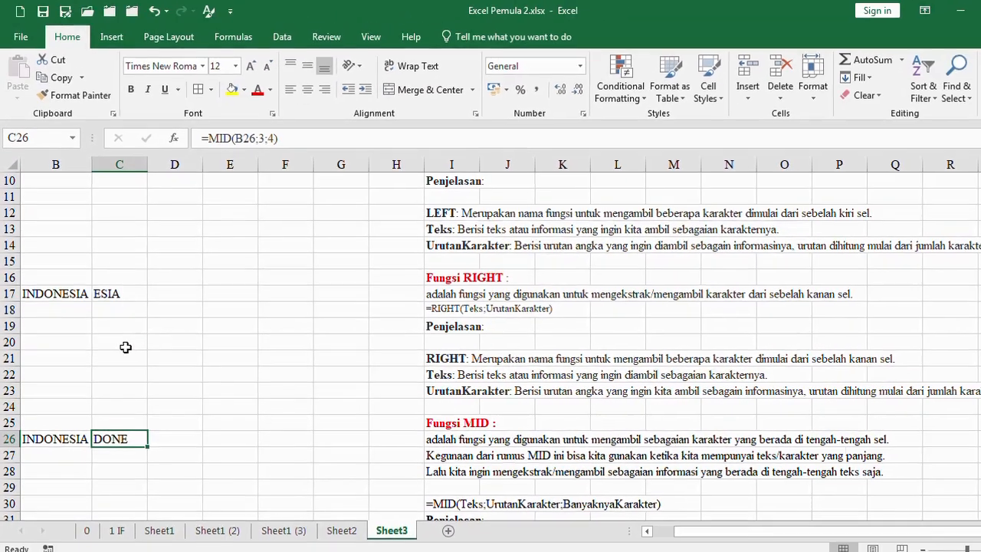
{"action": "scroll", "coordinate": [125, 347], "scroll_direction": "up", "scroll_amount": 3}
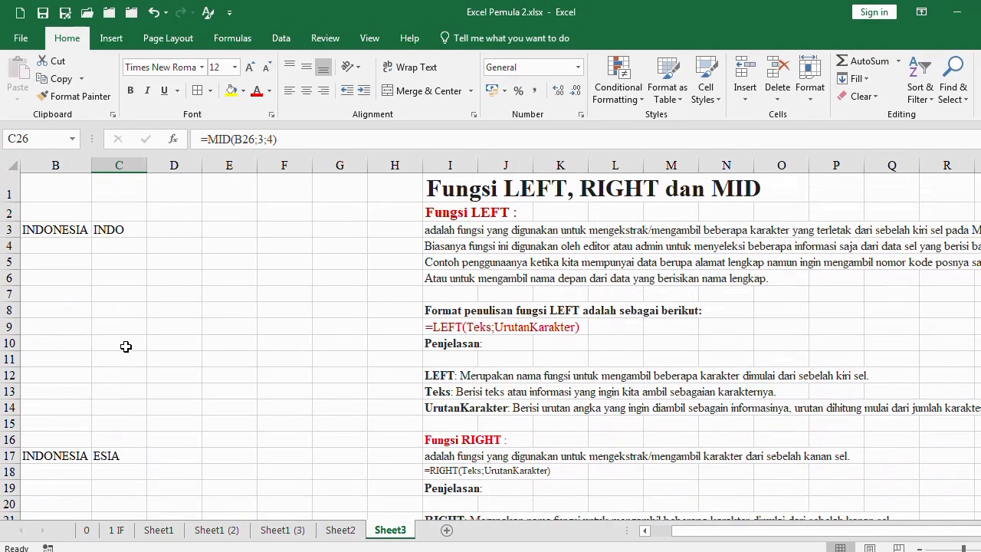
{"action": "scroll", "coordinate": [126, 346], "scroll_direction": "down", "scroll_amount": 4}
{"action": "scroll", "coordinate": [133, 346], "scroll_direction": "up", "scroll_amount": 4}
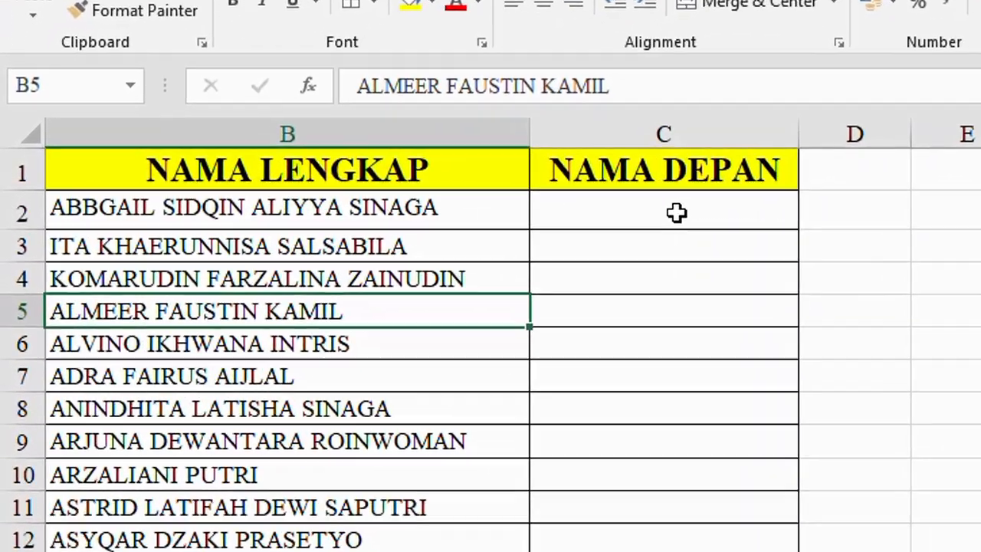
Extract the first name from B2 in the NAMA DEPAN column with the formula =LEFT(B2;7) in C2
{"action": "left_click", "coordinate": [414, 196]}
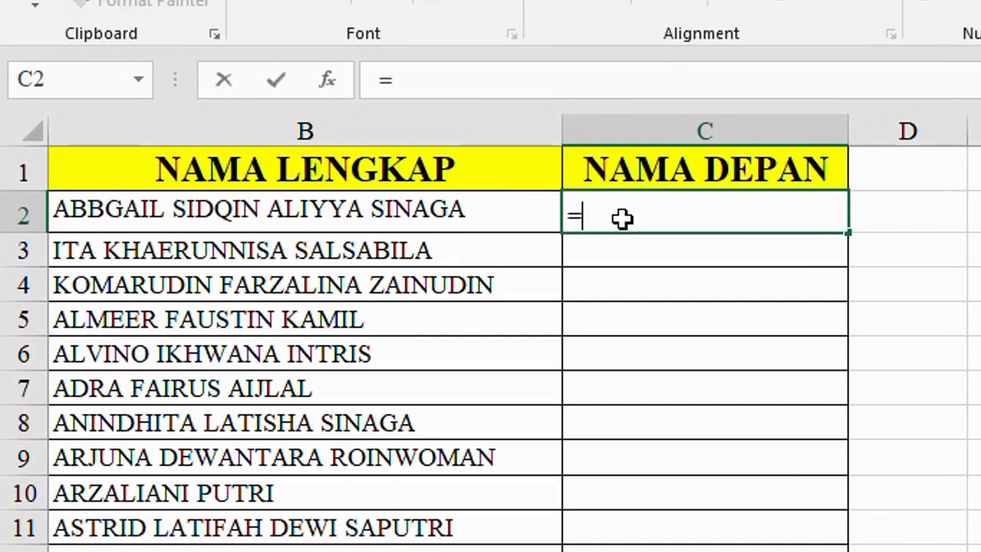
{"action": "type", "text": "LEFT("}
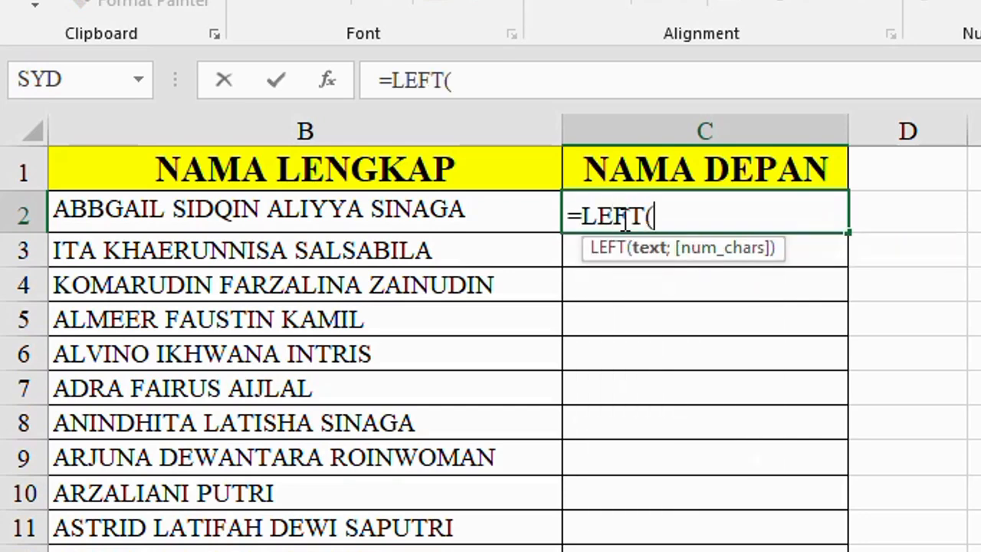
{"action": "left_click", "coordinate": [291, 211]}
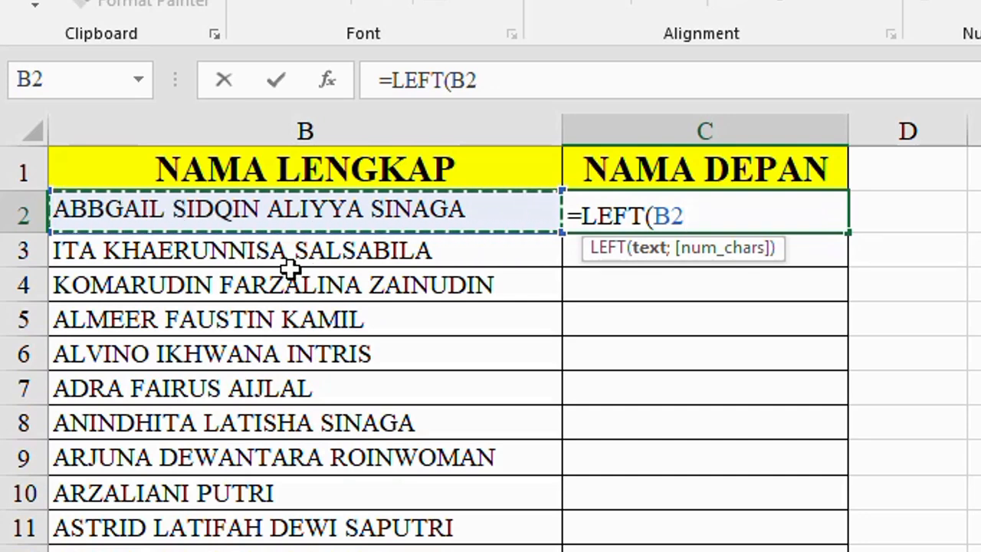
{"action": "type", "text": ";7"}
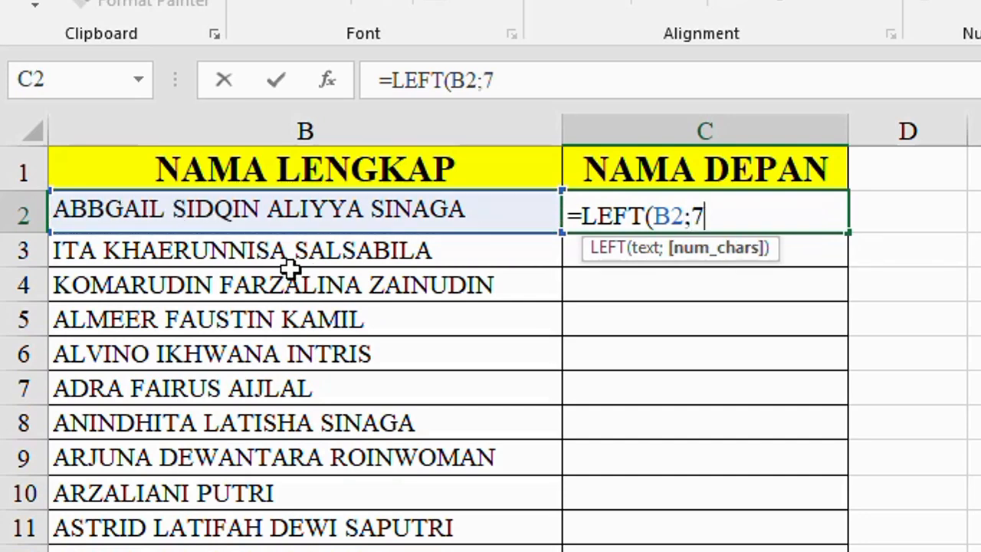
{"action": "type", "text": ")"}
{"action": "key", "text": "Return"}
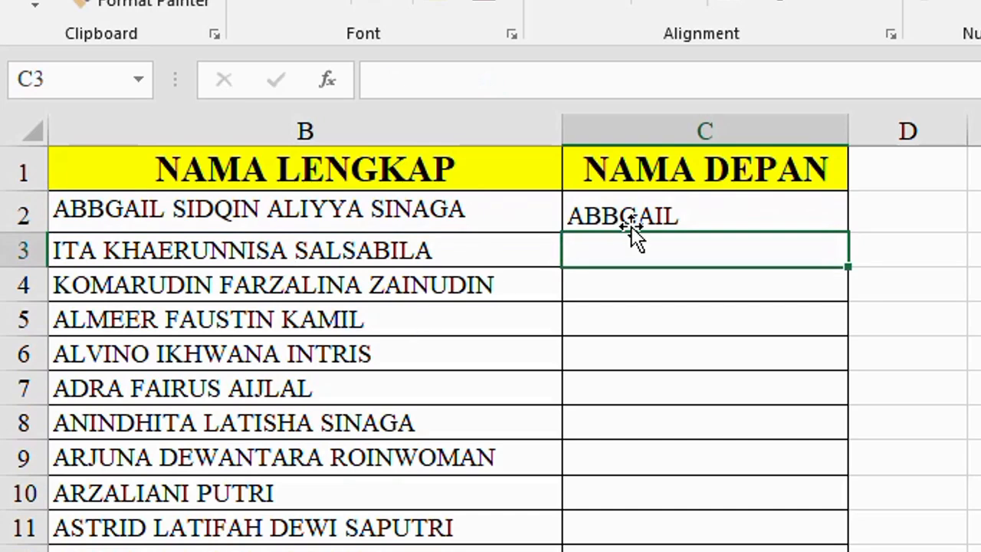
Try filling the LEFT formula from C2 down to C9 and look through the full-name list
{"action": "left_click", "coordinate": [668, 216]}
{"action": "left_click_drag", "start_coordinate": [846, 232], "coordinate": [849, 468]}
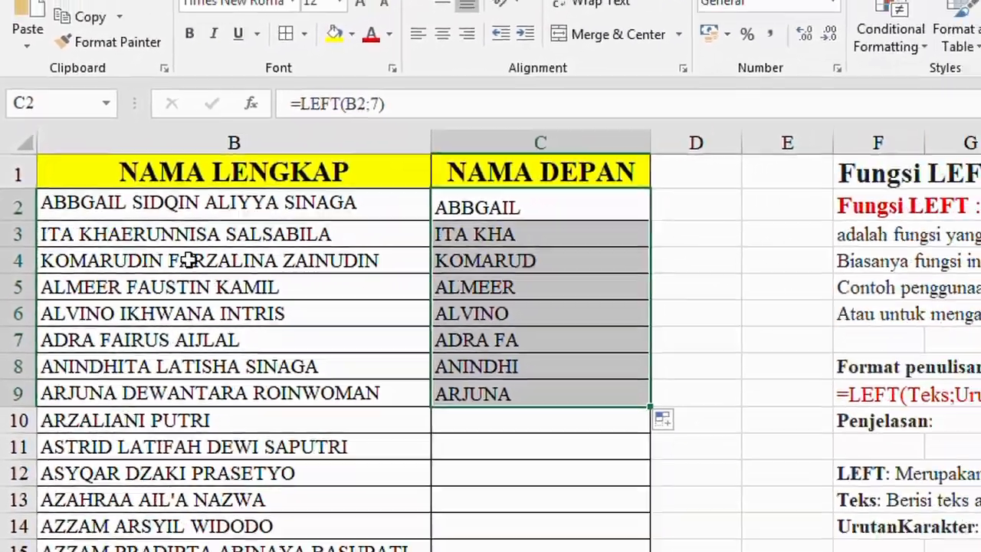
{"action": "left_click", "coordinate": [230, 285]}
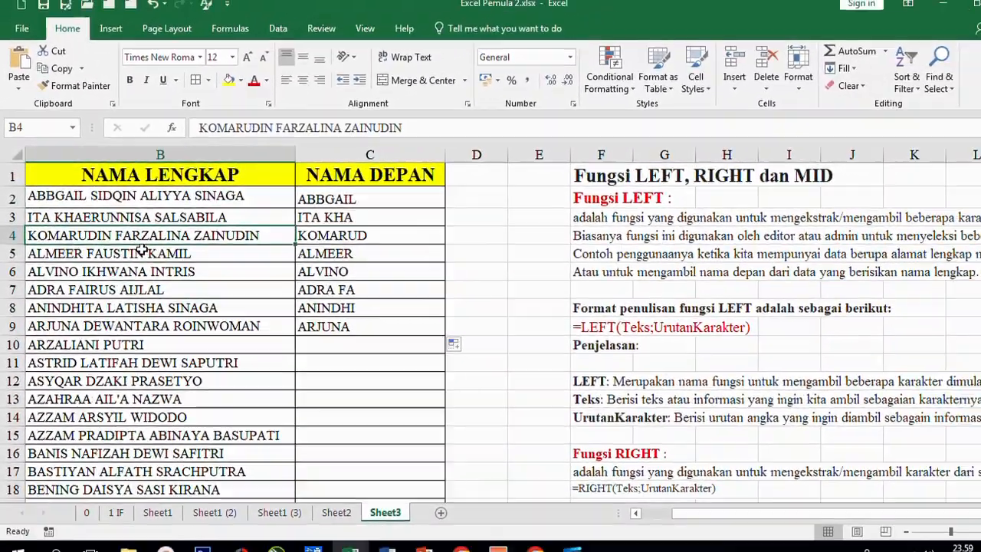
{"action": "scroll", "coordinate": [139, 283], "scroll_direction": "down", "scroll_amount": 17}
{"action": "left_click", "coordinate": [150, 383]}
{"action": "scroll", "coordinate": [230, 345], "scroll_direction": "up", "scroll_amount": 18}
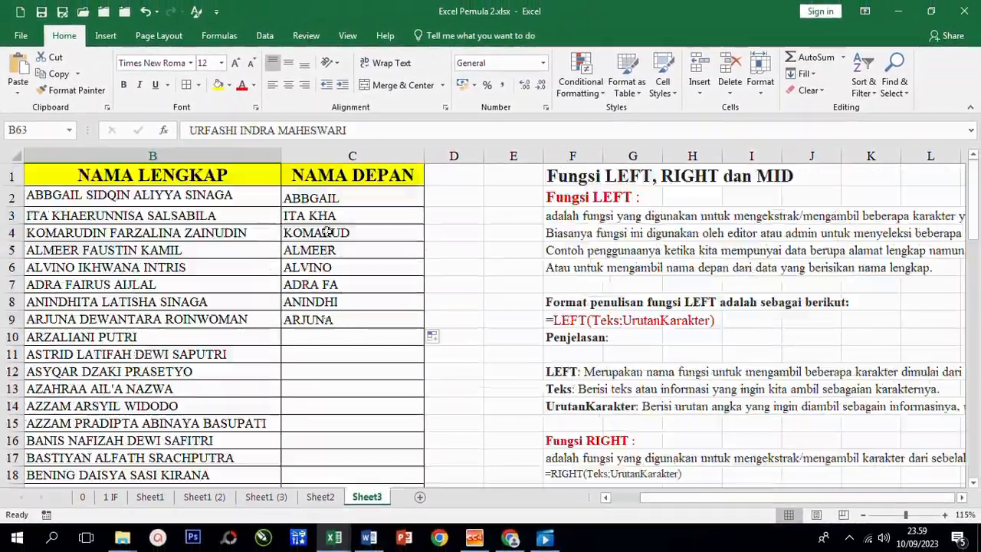
Clear the copied LEFT formulas from C3:C9, keeping the one in C2
{"action": "left_click_drag", "start_coordinate": [322, 215], "coordinate": [324, 319]}
{"action": "key", "text": "Delete"}
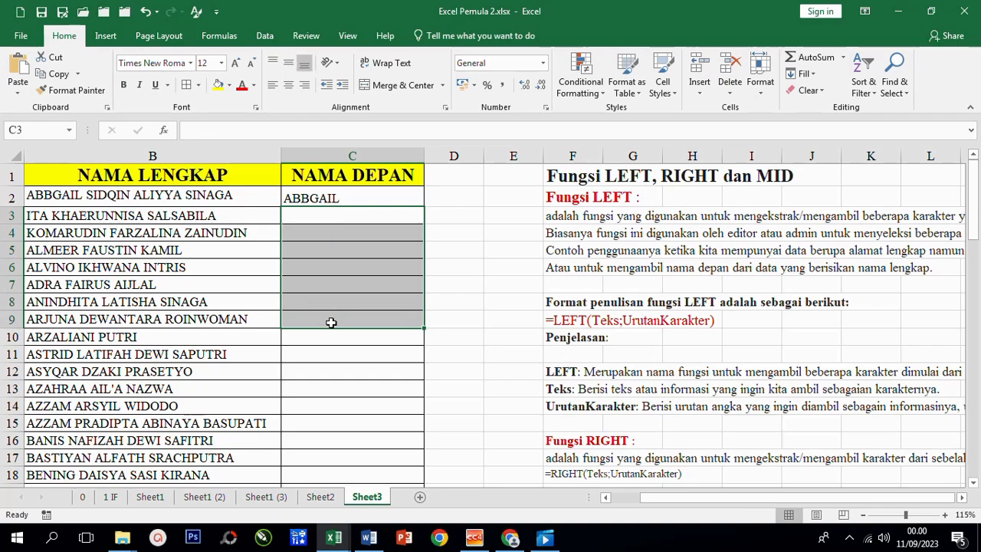
Enter the formula =FIND("u";D50) in D51 to locate the letter u in the sample name above
{"action": "left_click", "coordinate": [333, 304]}
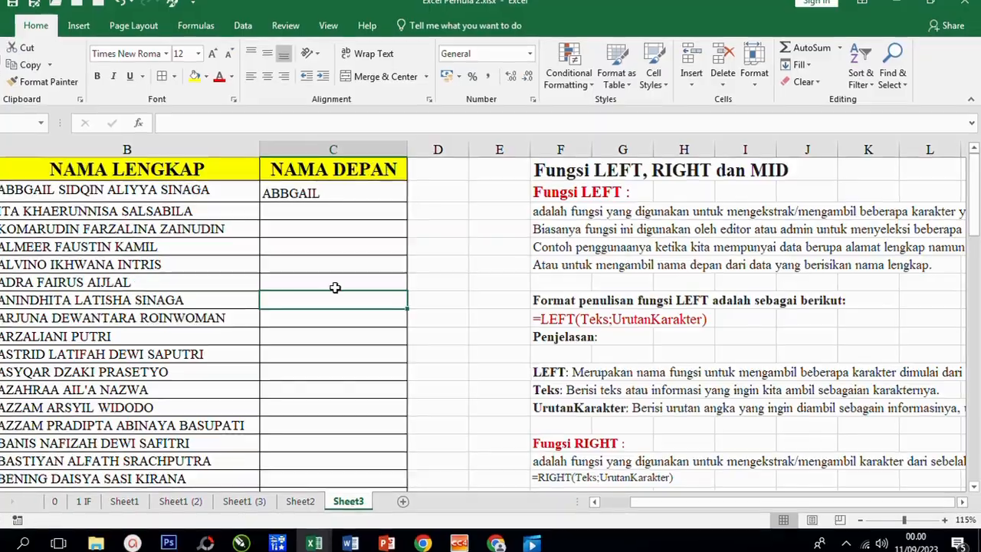
{"action": "scroll", "coordinate": [332, 280], "scroll_direction": "down", "scroll_amount": 12}
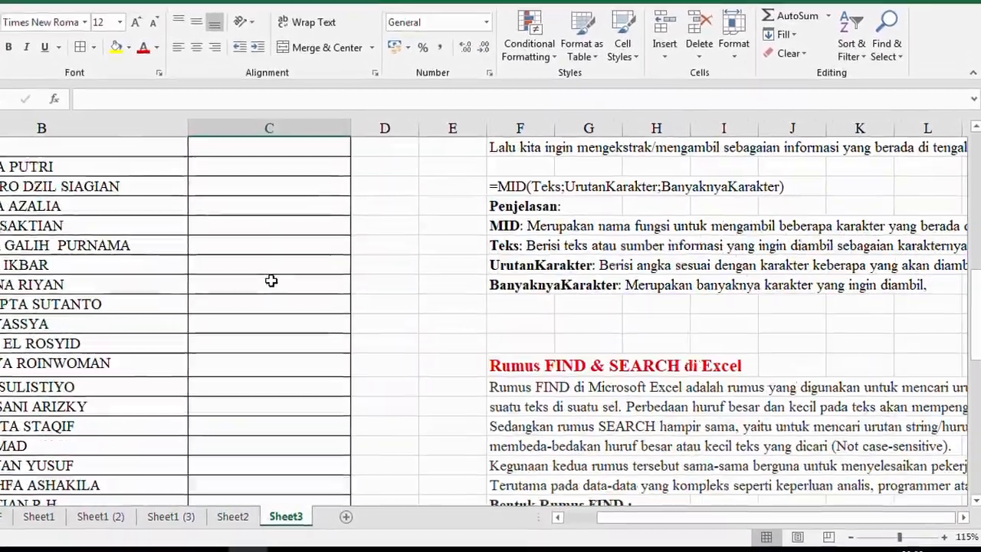
{"action": "scroll", "coordinate": [271, 281], "scroll_direction": "down", "scroll_amount": 3}
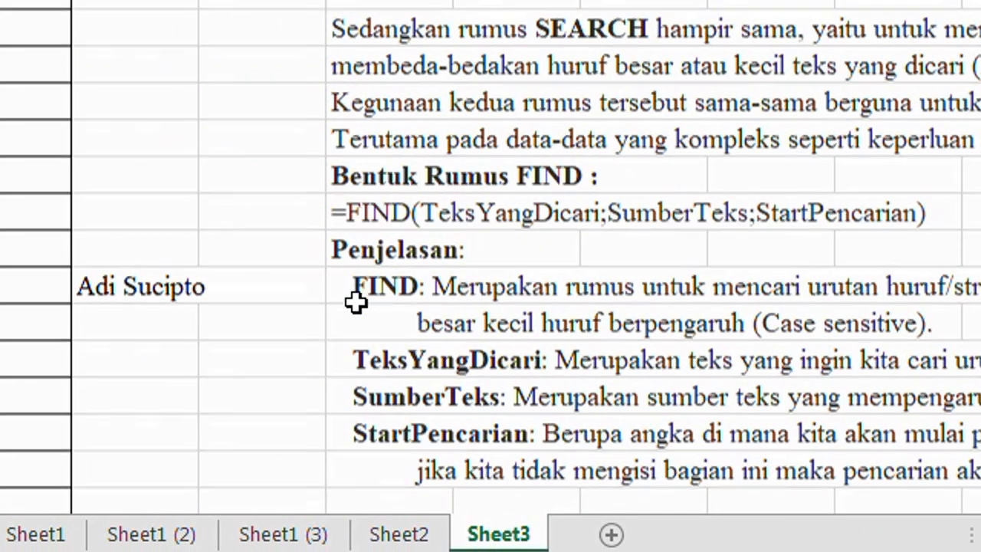
{"action": "scroll", "coordinate": [329, 291], "scroll_direction": "down", "scroll_amount": 1}
{"action": "left_click", "coordinate": [127, 217]}
{"action": "type", "text": "="}
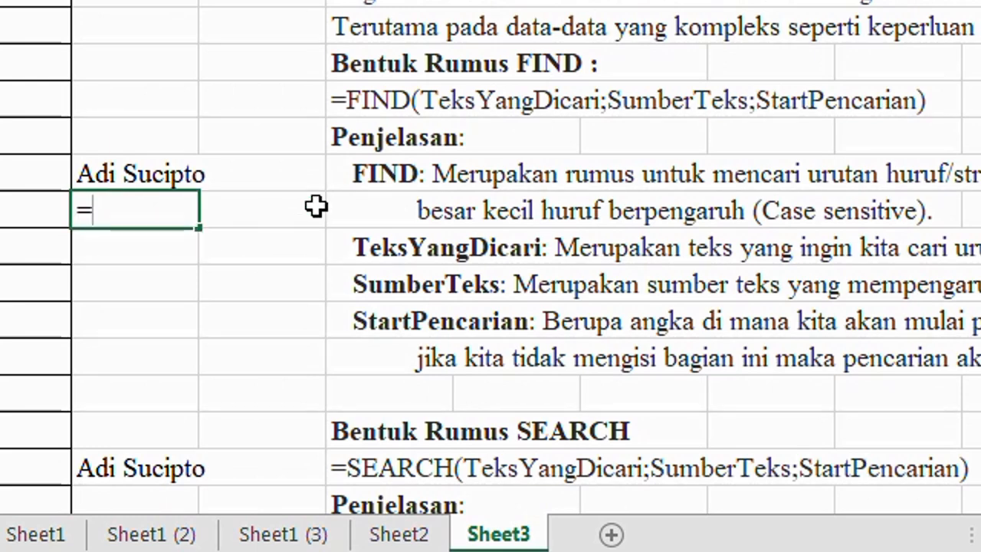
{"action": "type", "text": "find"}
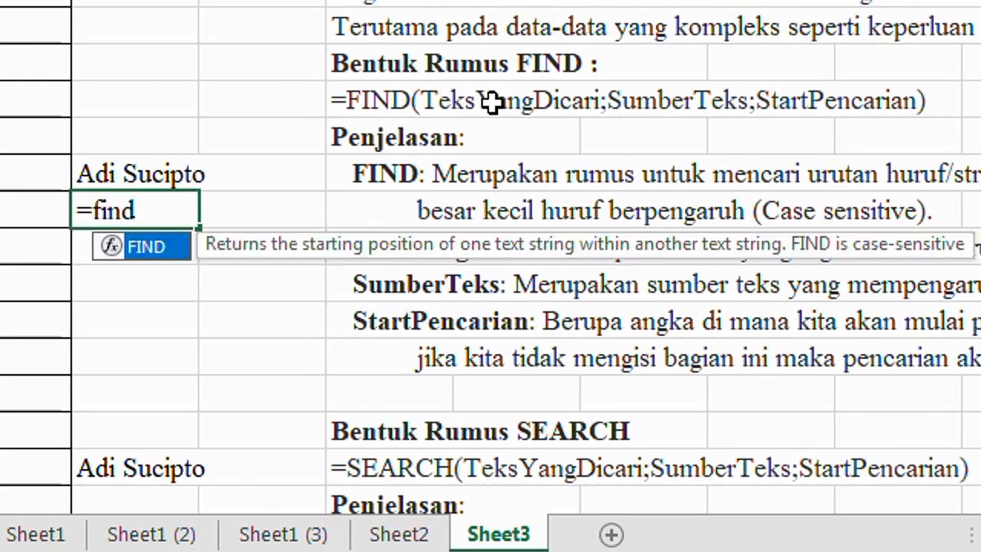
{"action": "type", "text": "(\""}
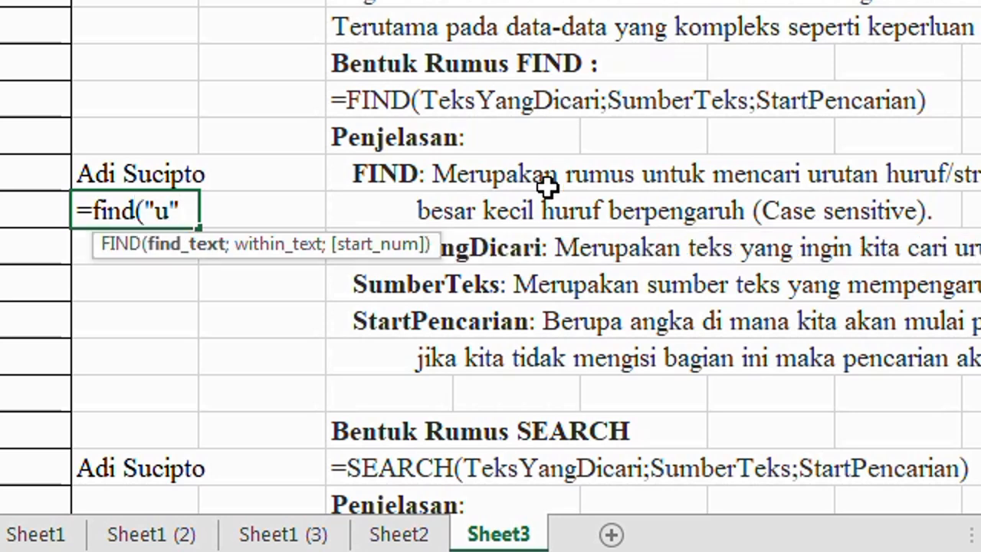
{"action": "type", "text": "u\";"}
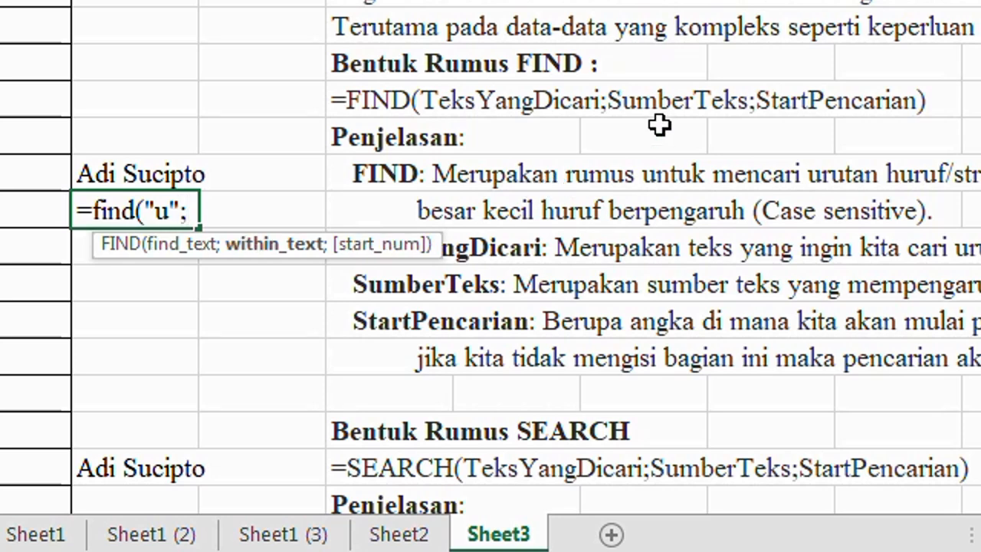
{"action": "left_click", "coordinate": [155, 174]}
{"action": "type", "text": ")"}
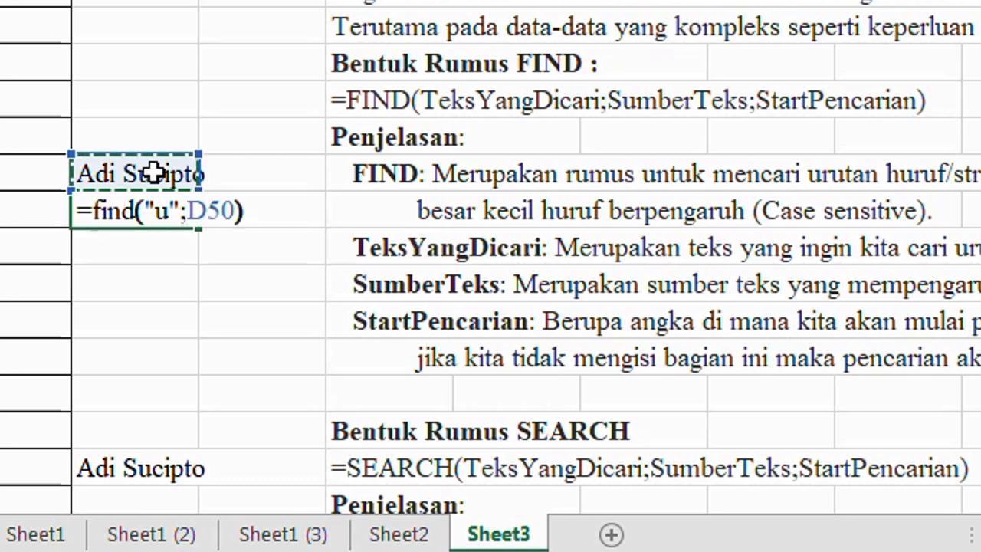
{"action": "key", "text": "Return"}
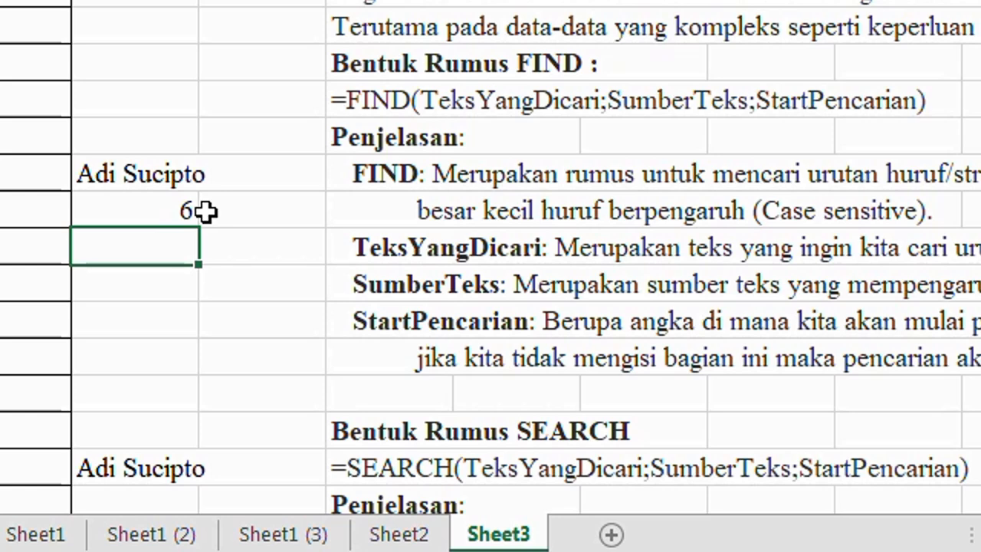
{"action": "key", "text": "Up"}
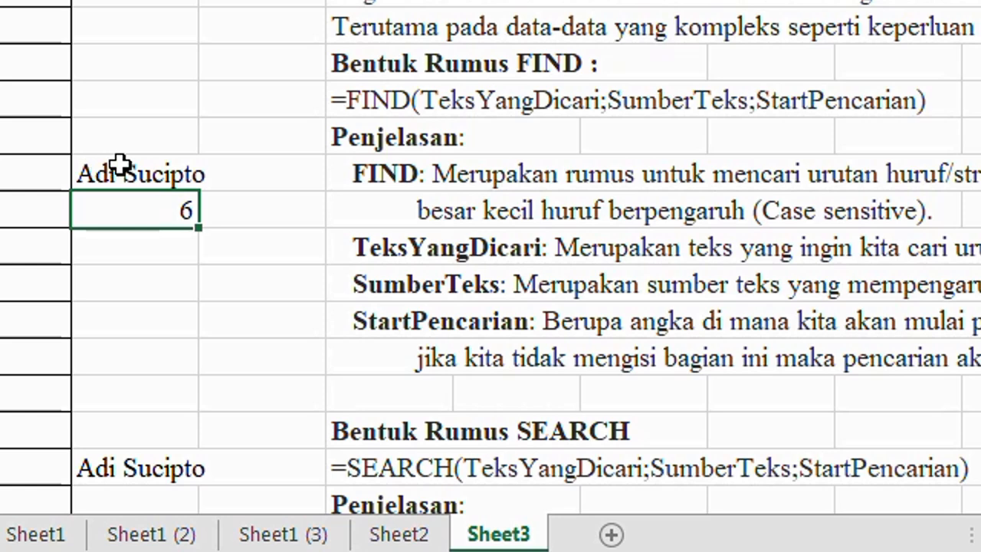
{"action": "key", "text": "Delete"}
{"action": "key", "text": "ctrl+z"}
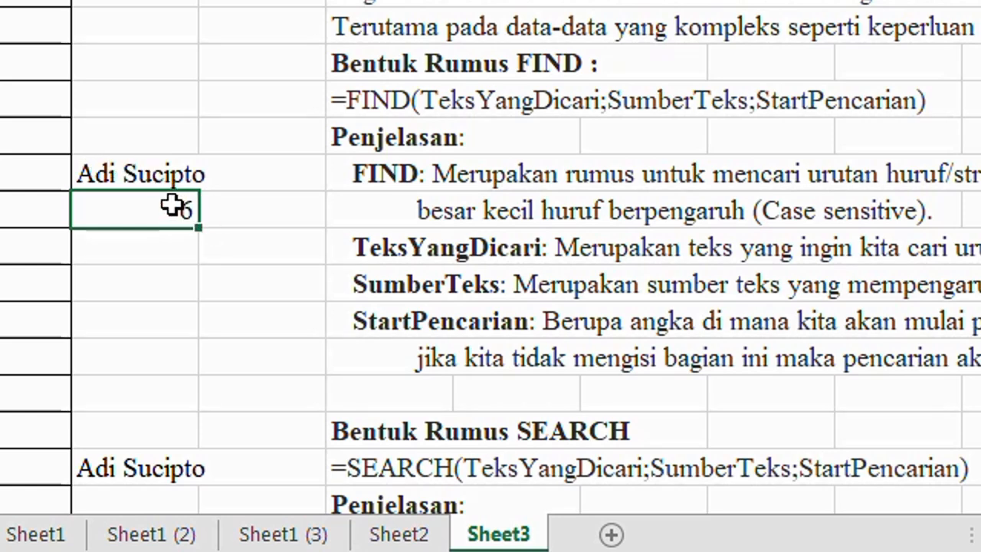
Enter the formula =SEARCH("I";D58) in D59, below the sample name beside the SEARCH explanation
{"action": "scroll", "coordinate": [199, 337], "scroll_direction": "down", "scroll_amount": 2}
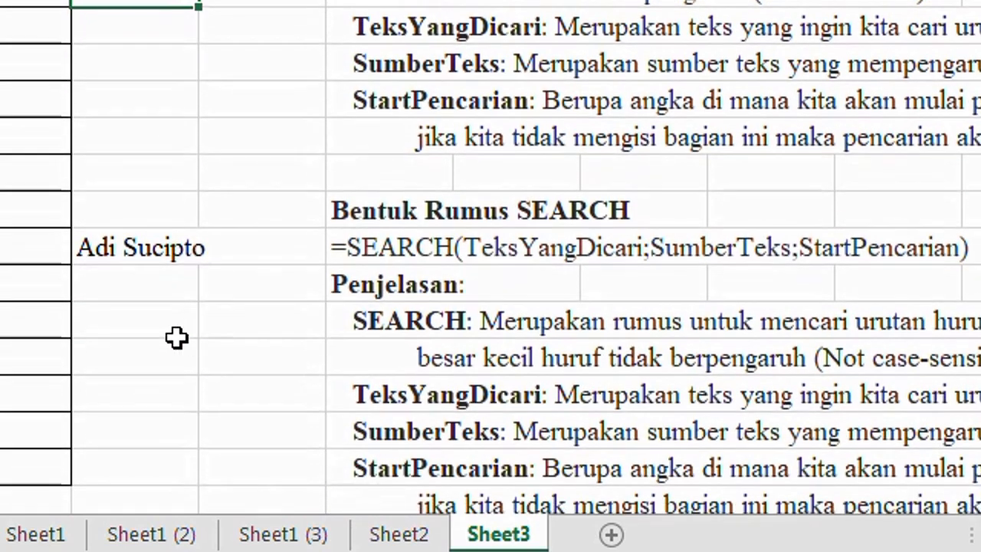
{"action": "left_click", "coordinate": [145, 285]}
{"action": "type", "text": "=s"}
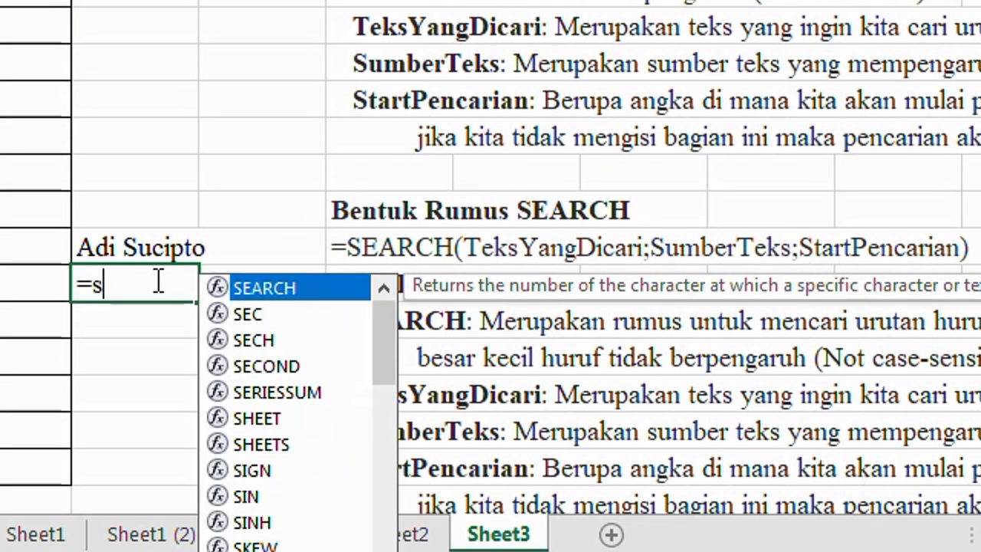
{"action": "type", "text": "earch("}
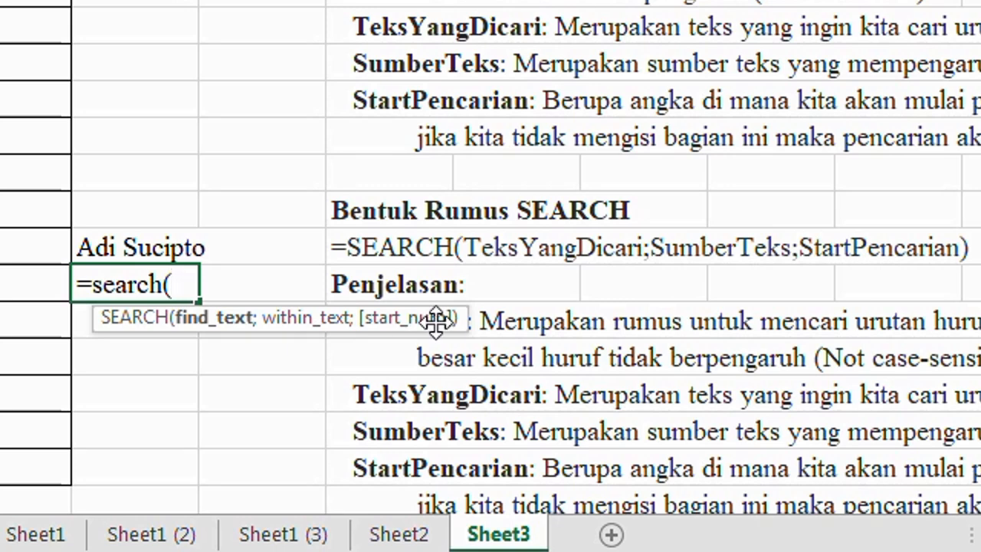
{"action": "type", "text": "\"I\";"}
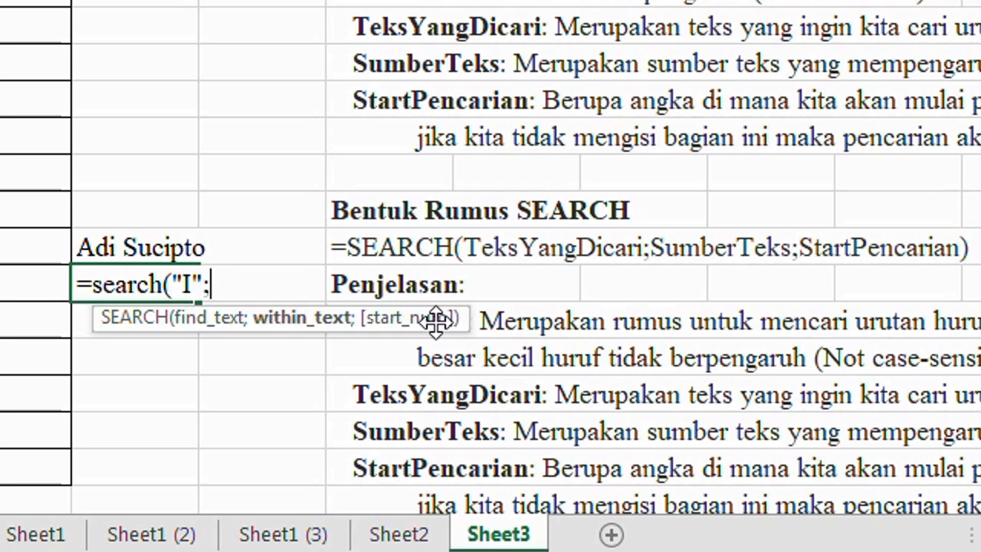
{"action": "key", "text": "Up"}
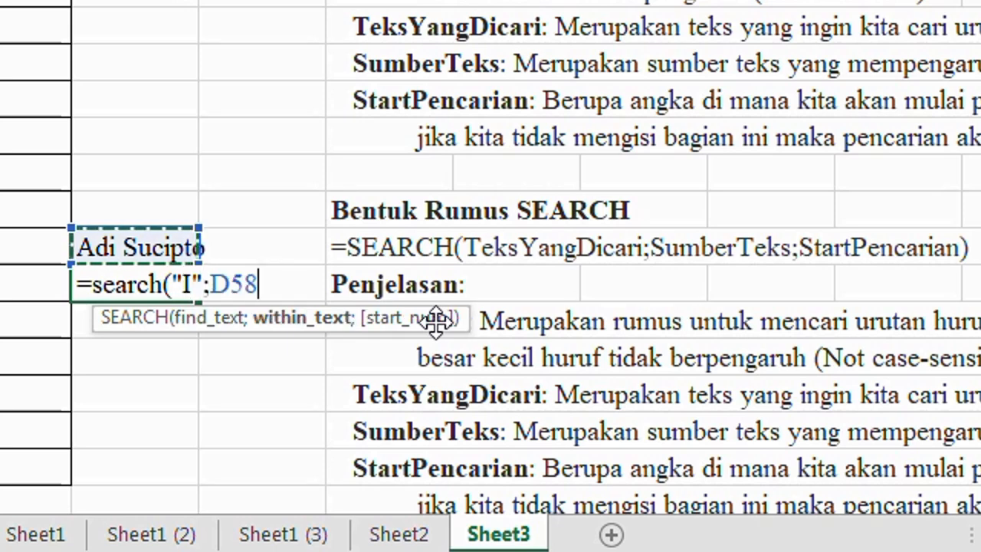
{"action": "type", "text": ")"}
{"action": "key", "text": "Return"}
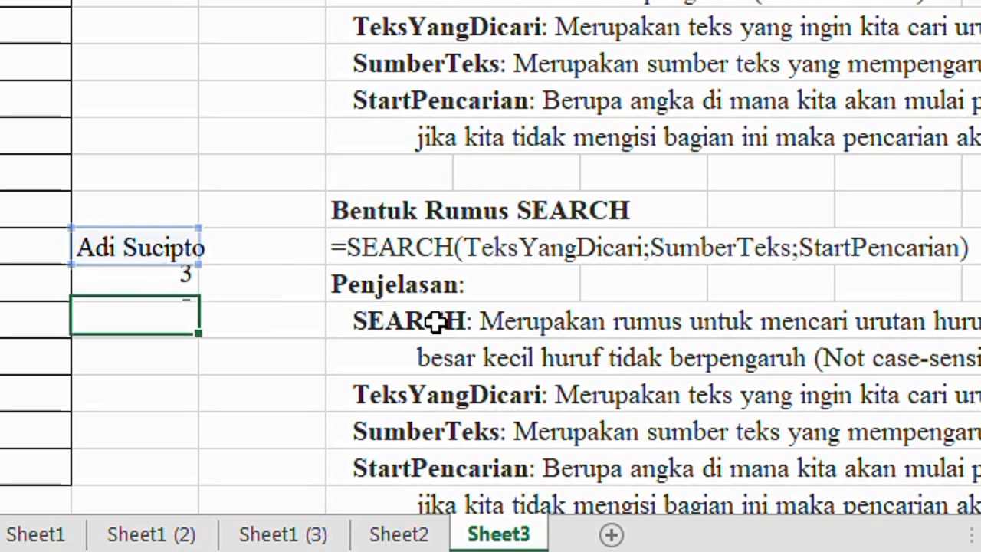
Review the SEARCH formula in D59 and compare its result with the sample name above
{"action": "key", "text": "Up"}
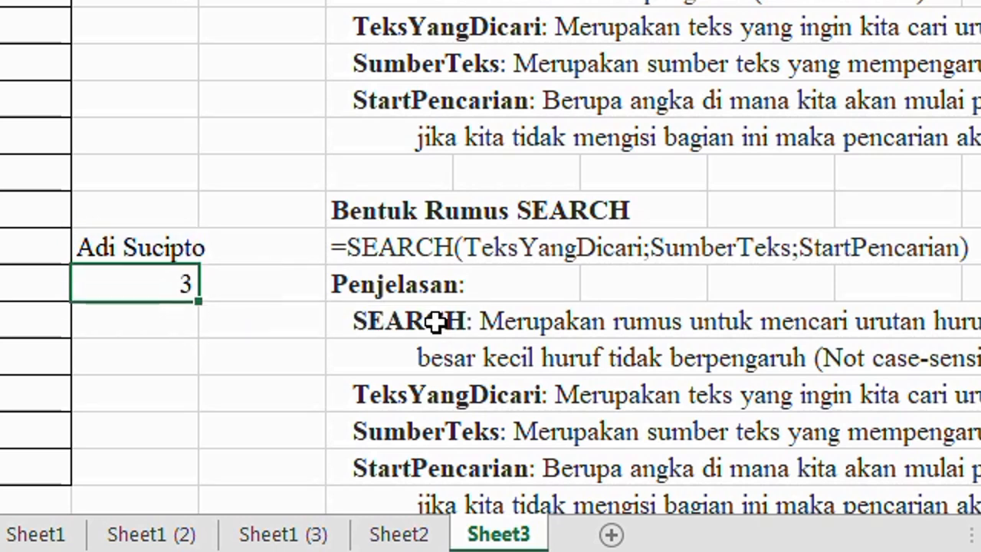
{"action": "double_click", "coordinate": [126, 279]}
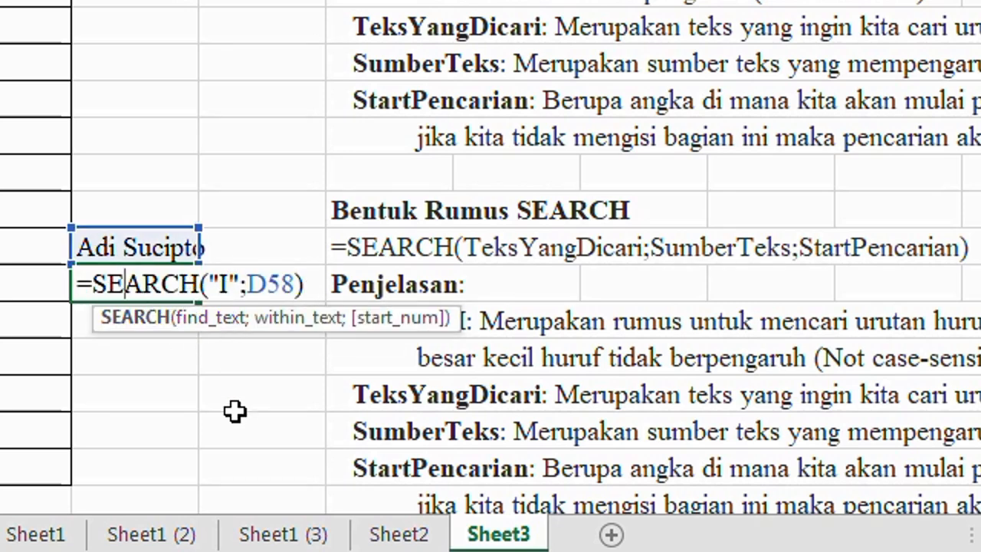
{"action": "key", "text": "Return"}
{"action": "left_click", "coordinate": [173, 285]}
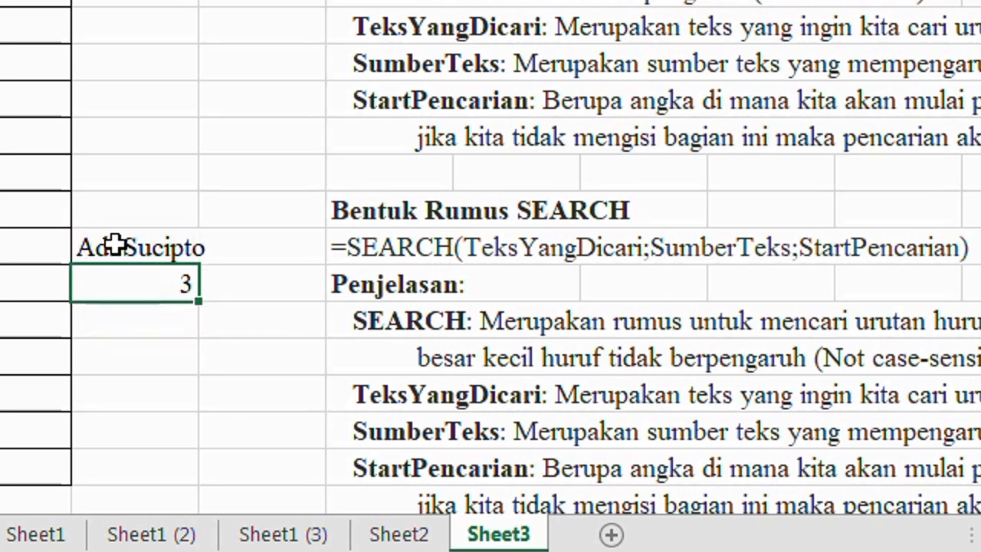
Try an uppercase "I" as the search text of the FIND formula in D51
{"action": "double_click", "coordinate": [147, 1]}
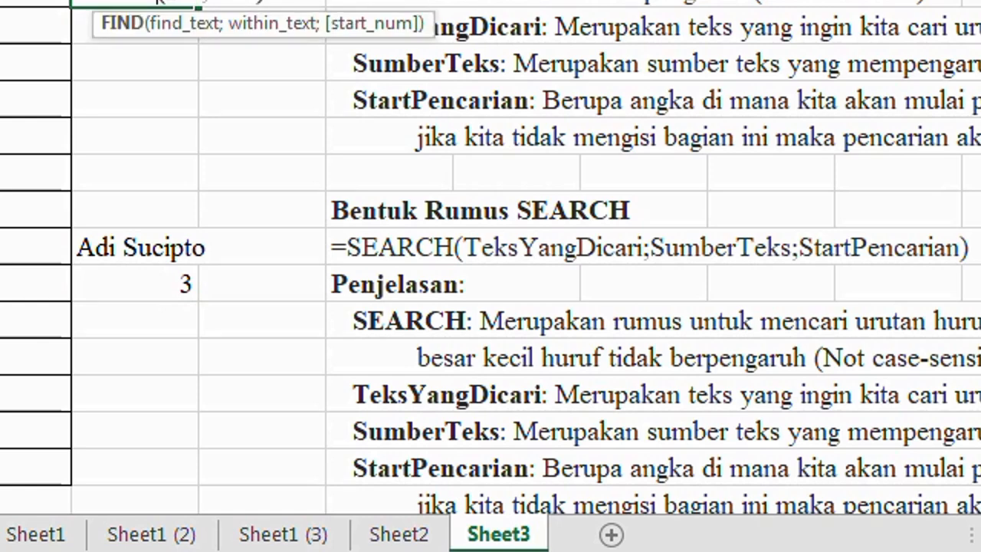
{"action": "left_click", "coordinate": [170, 2]}
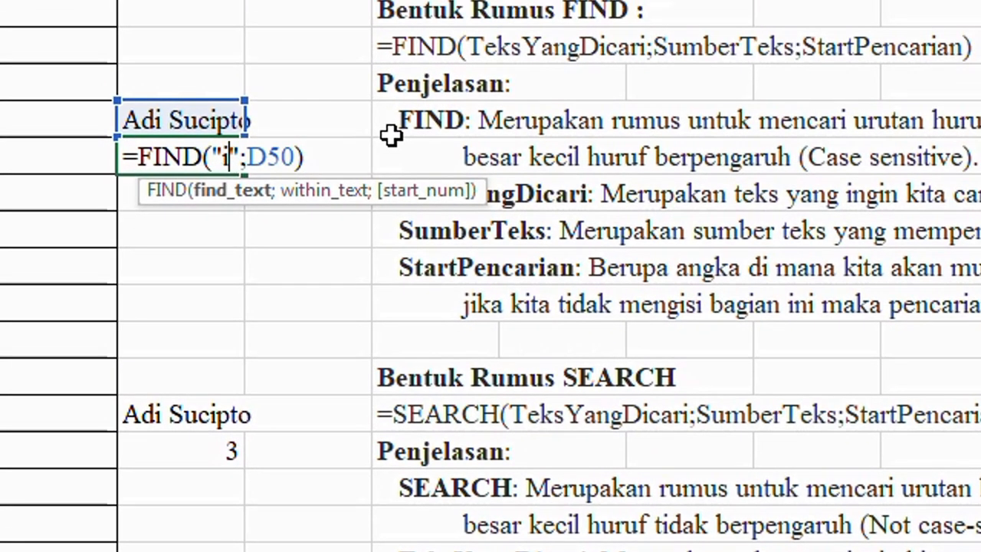
{"action": "key", "text": "BackSpace"}
{"action": "type", "text": "I"}
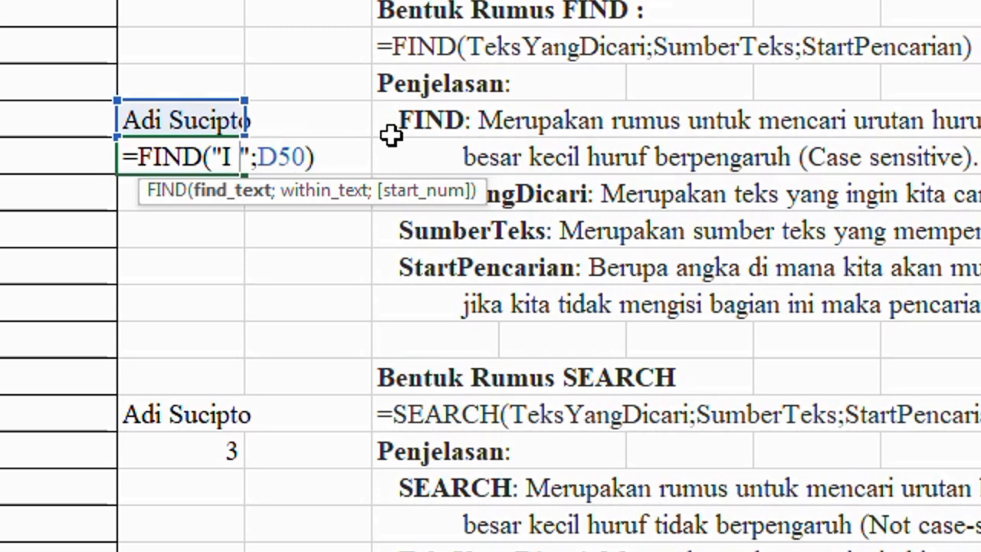
{"action": "key", "text": "BackSpace"}
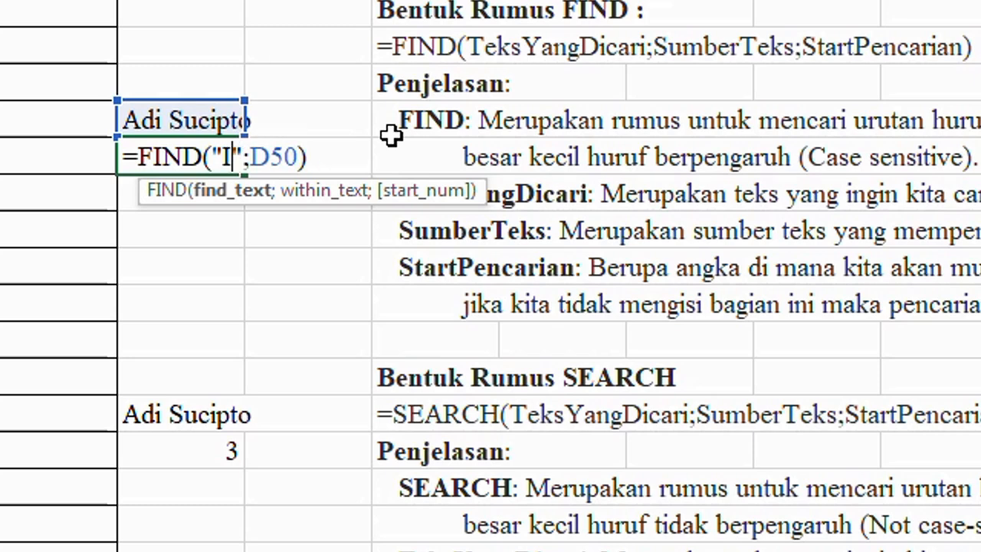
{"action": "key", "text": "Return"}
{"action": "left_click", "coordinate": [198, 162]}
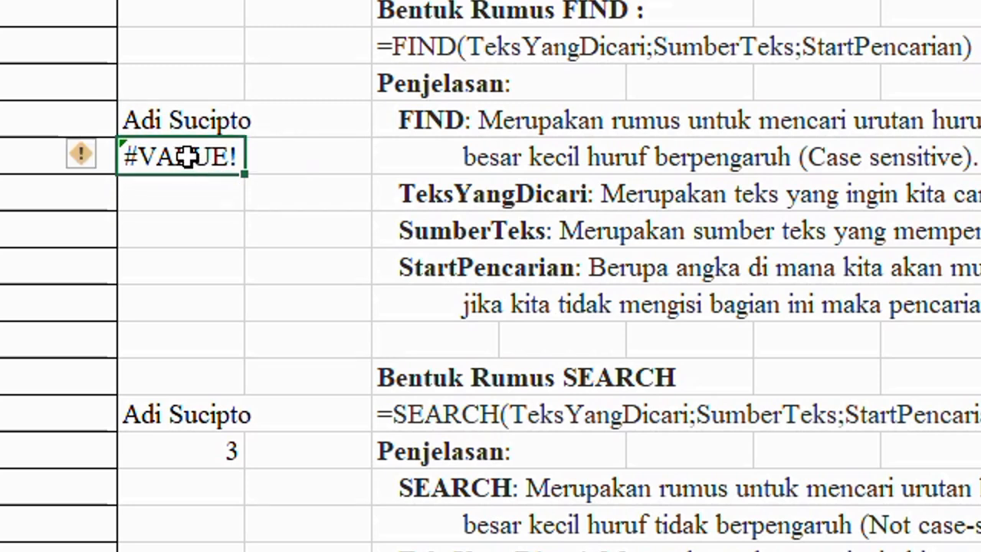
Set the search text of the FIND formula in D51 to lowercase "i"
{"action": "double_click", "coordinate": [189, 156]}
{"action": "key", "text": "Right"}
{"action": "key", "text": "Right"}
{"action": "key", "text": "Right"}
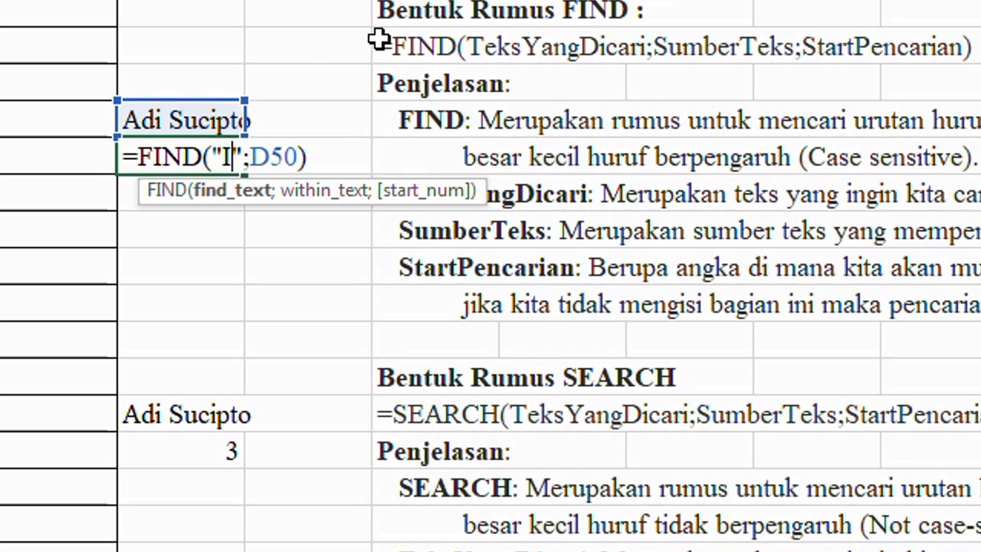
{"action": "type", "text": "i"}
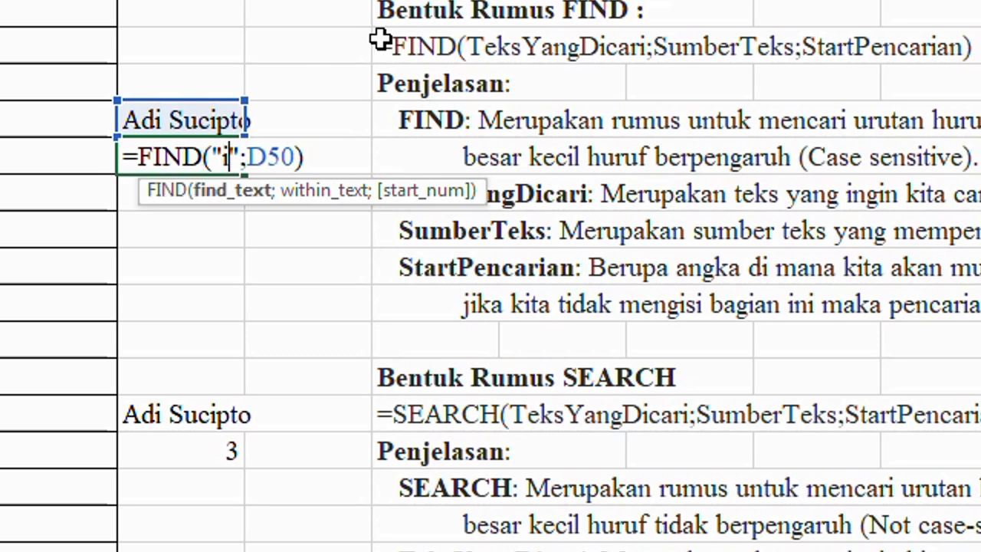
{"action": "key", "text": "Return"}
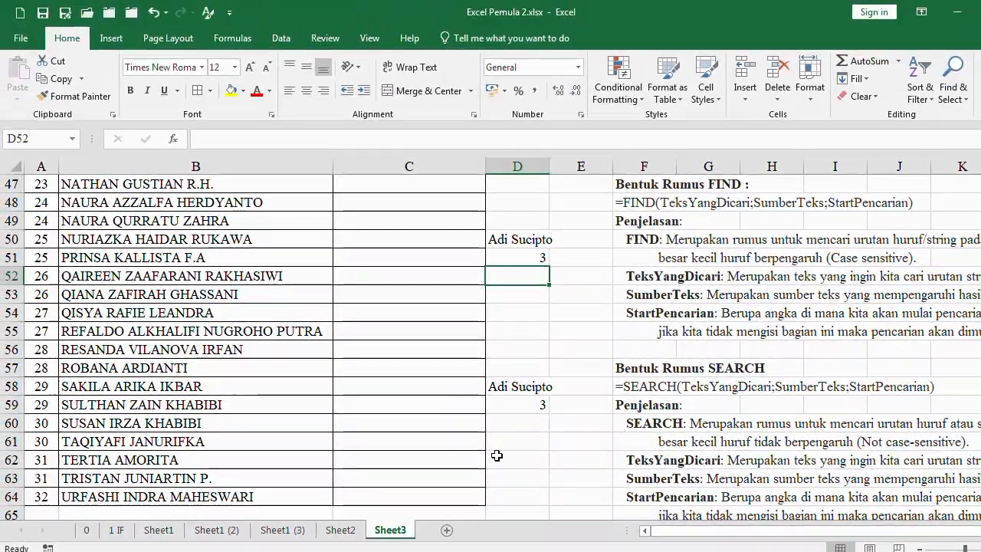
Start a LEFT formula in C3 of the NAMA DEPAN column with B3 as its text argument
{"action": "scroll", "coordinate": [433, 370], "scroll_direction": "up", "scroll_amount": 9}
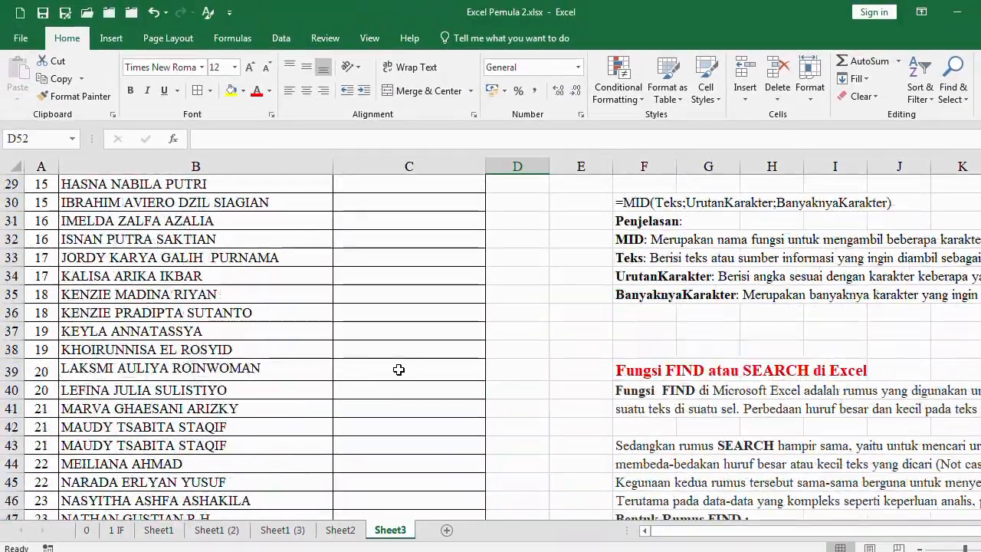
{"action": "scroll", "coordinate": [399, 369], "scroll_direction": "up", "scroll_amount": 6}
{"action": "left_click", "coordinate": [401, 276]}
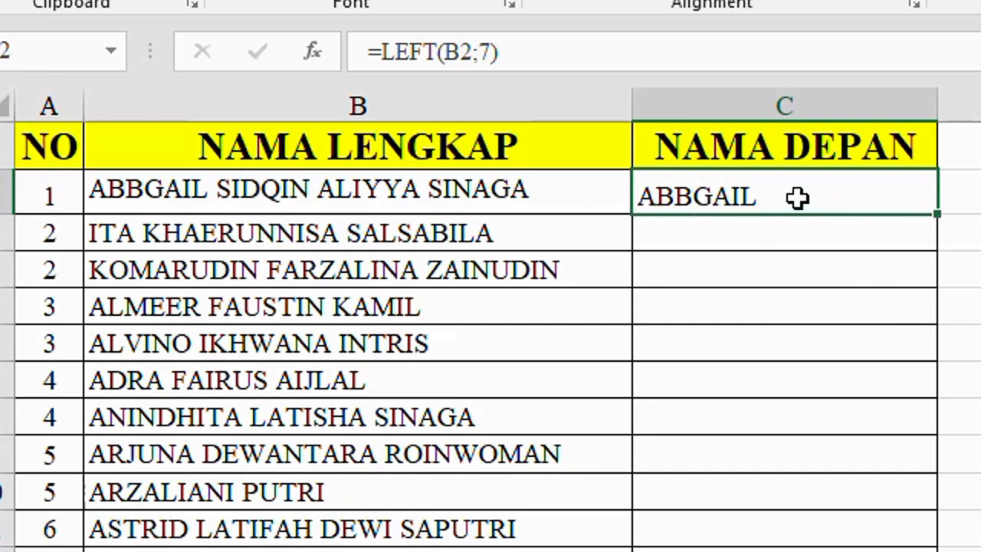
{"action": "left_click", "coordinate": [755, 224]}
{"action": "double_click", "coordinate": [755, 224]}
{"action": "type", "text": "="}
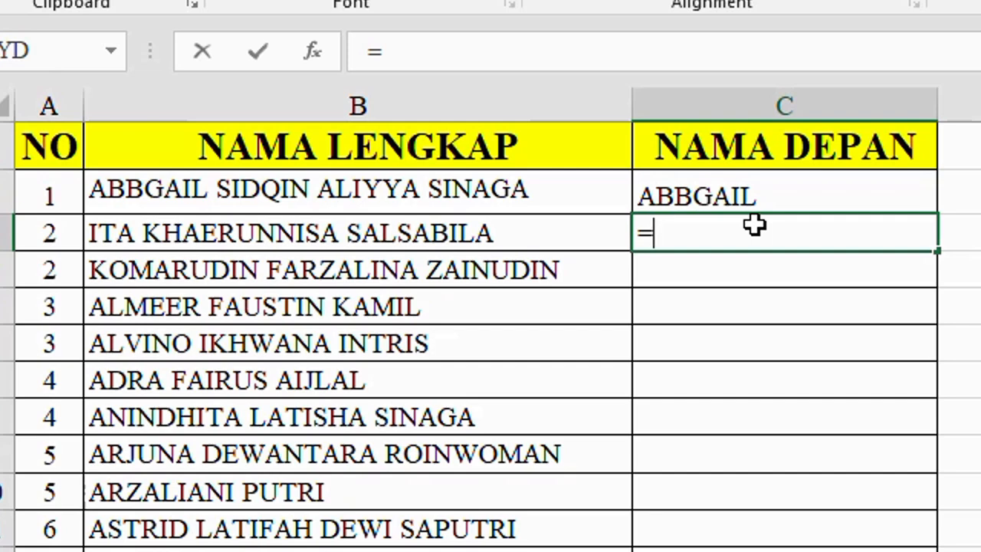
{"action": "type", "text": "left("}
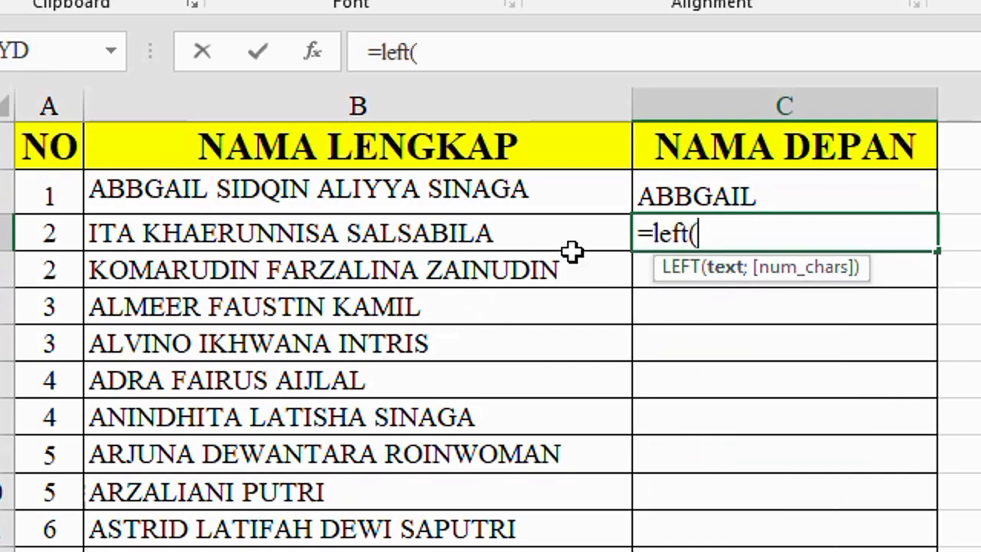
{"action": "left_click", "coordinate": [370, 221]}
{"action": "type", "text": ";"}
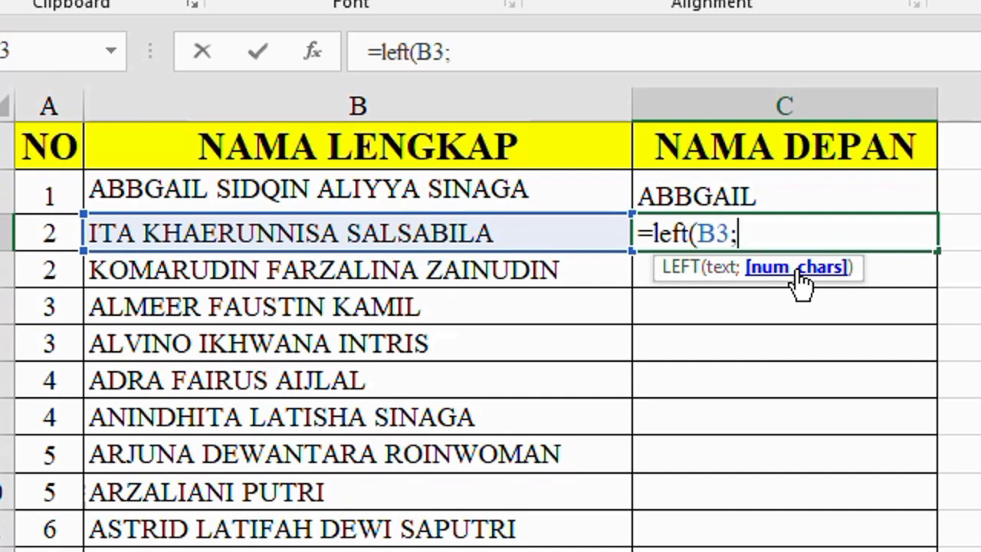
{"action": "type", "text": "find(\""}
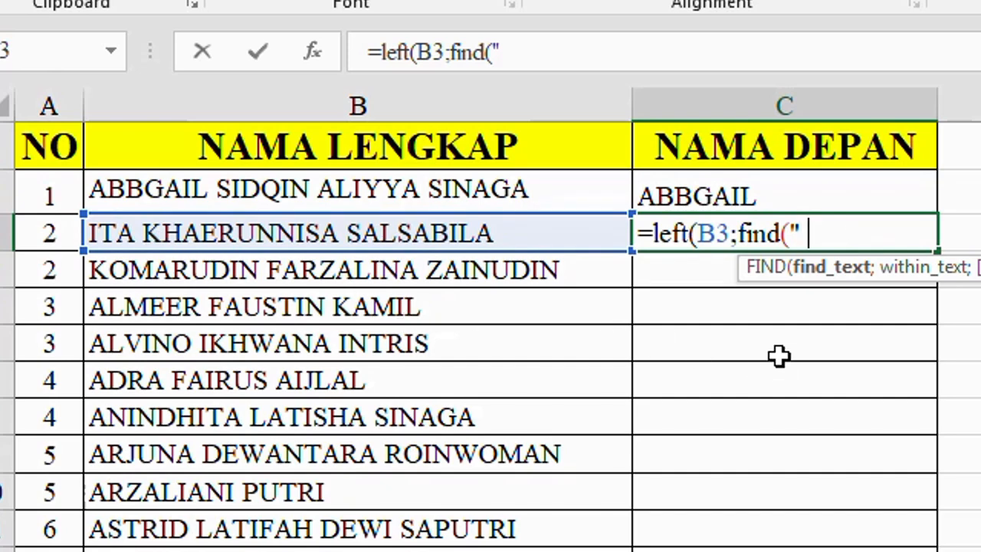
{"action": "type", "text": " \";"}
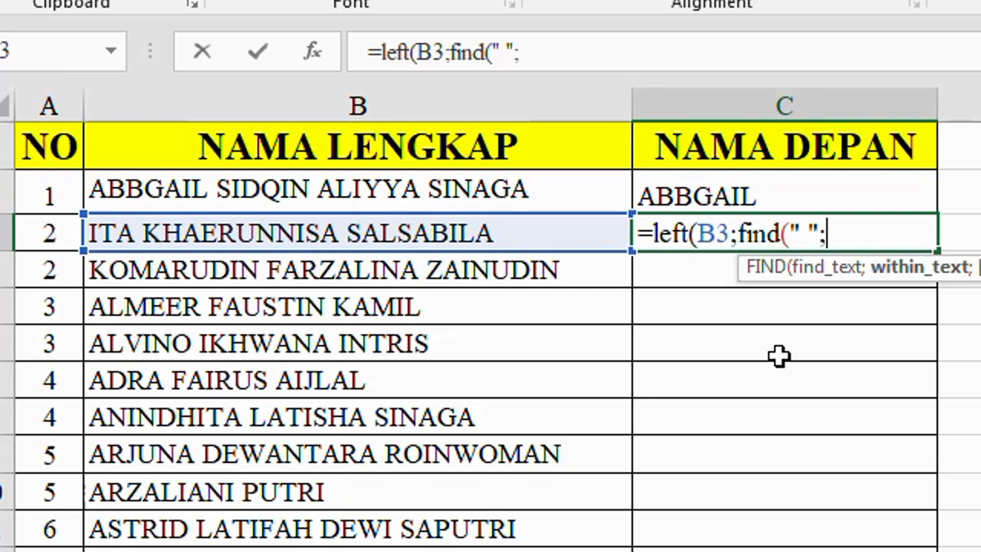
Complete the C3 formula as =LEFT(B3;FIND(" ";B3)), accept the proposed closing-parenthesis correction, and check its arguments
{"action": "left_click", "coordinate": [365, 232]}
{"action": "type", "text": ")"}
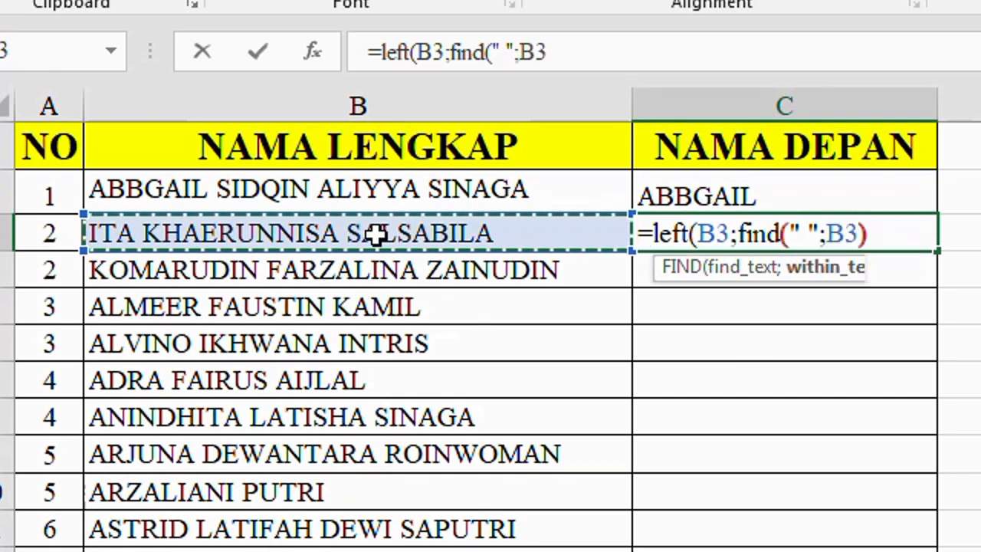
{"action": "key", "text": "Return"}
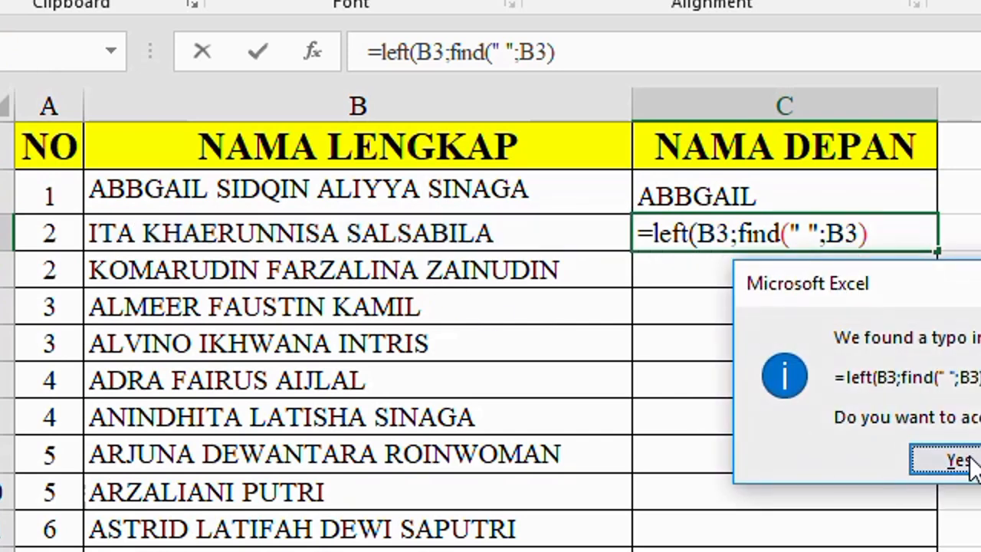
{"action": "left_click", "coordinate": [916, 462]}
{"action": "left_click", "coordinate": [708, 225]}
{"action": "double_click", "coordinate": [771, 232]}
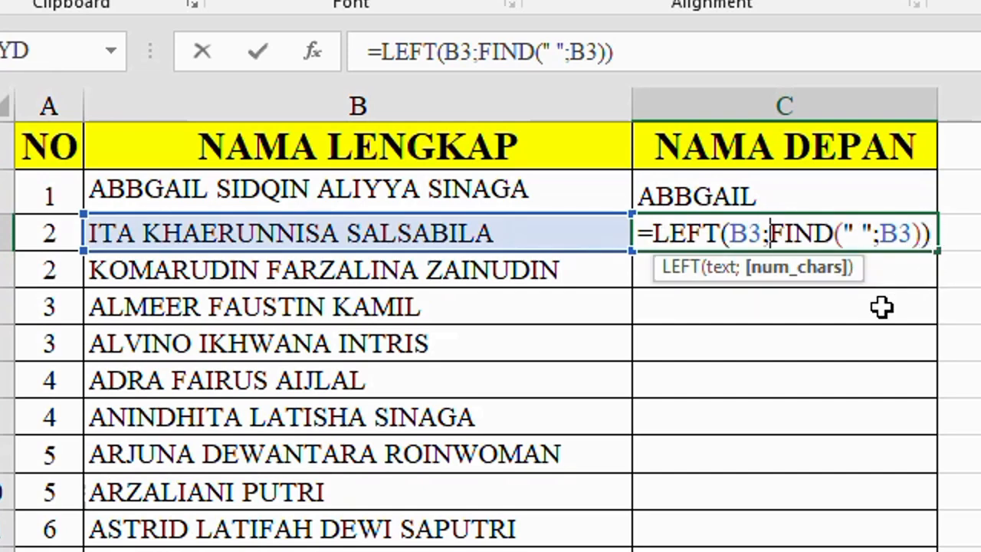
{"action": "key", "text": "Return"}
Fill the first-name formula from C3 down the rest of the NAMA DEPAN column
{"action": "left_click", "coordinate": [685, 237]}
{"action": "double_click", "coordinate": [938, 252]}
{"action": "left_click", "coordinate": [733, 265]}
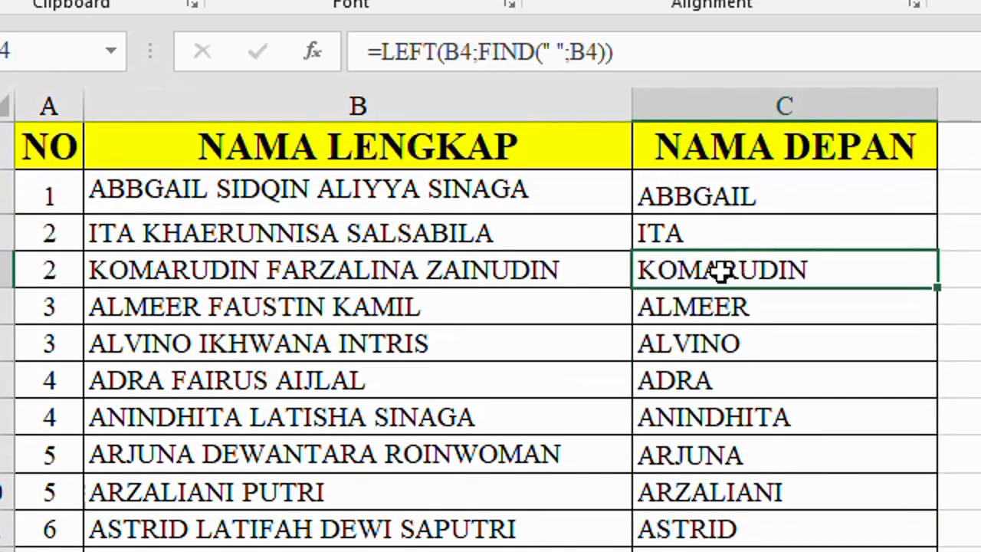
Compare the extracted first names with the full names and review the LEFT and FIND formula down the list
{"action": "left_click", "coordinate": [263, 269]}
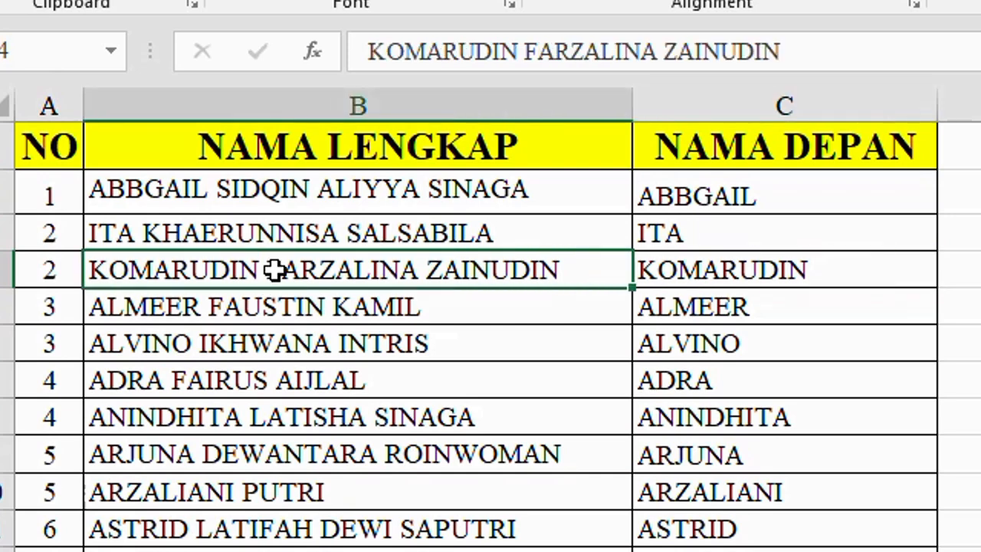
{"action": "left_click", "coordinate": [703, 276]}
{"action": "left_click", "coordinate": [688, 224]}
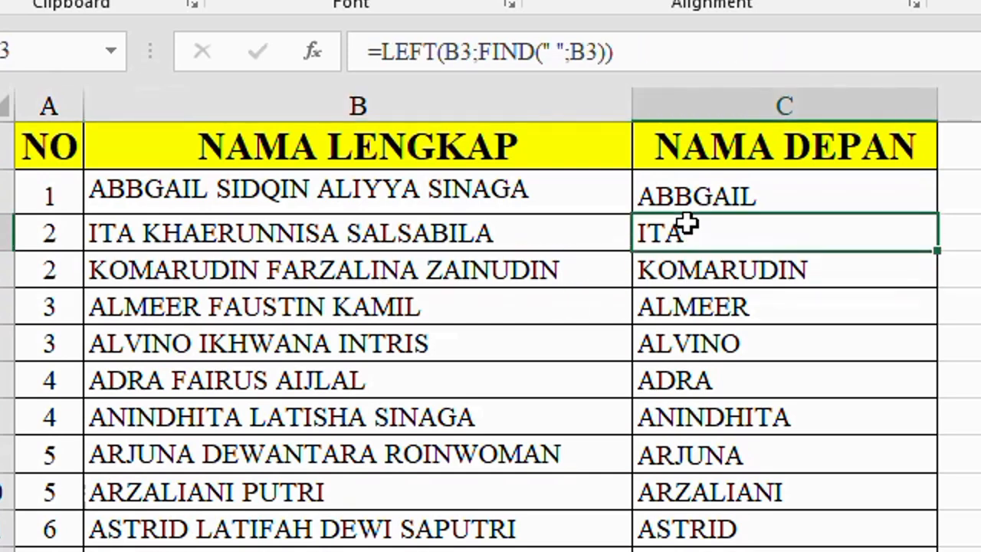
{"action": "double_click", "coordinate": [688, 224]}
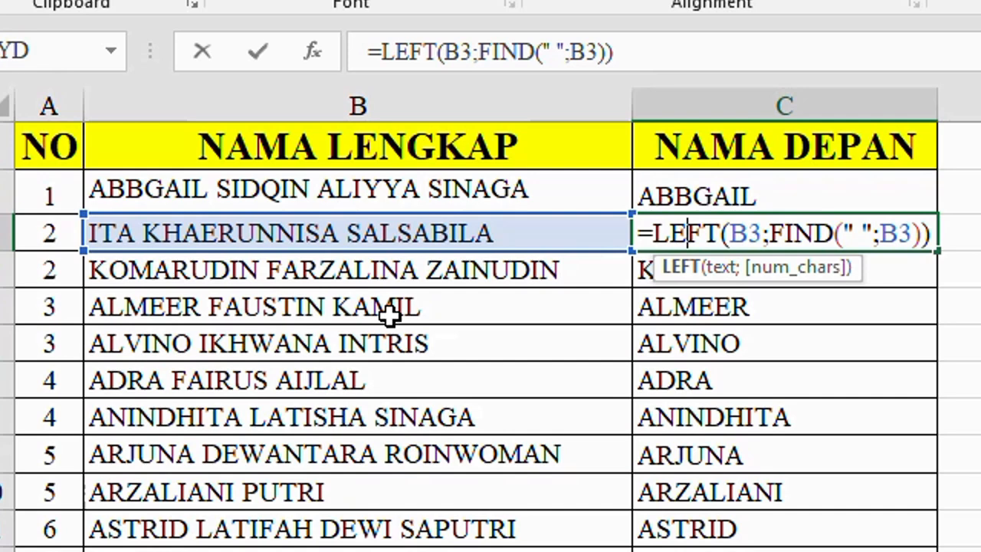
{"action": "key", "text": "Return"}
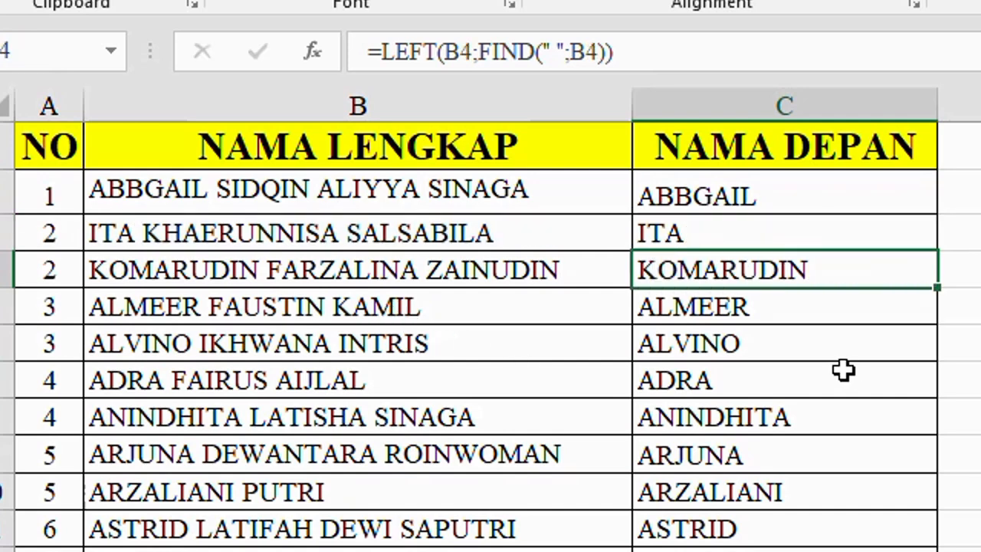
{"action": "scroll", "coordinate": [843, 371], "scroll_direction": "down", "scroll_amount": 8}
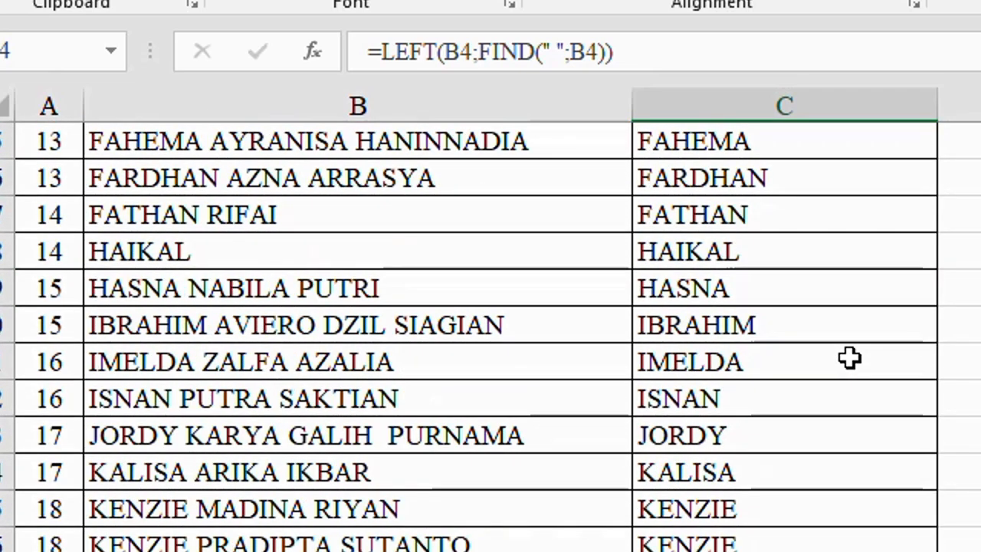
{"action": "scroll", "coordinate": [850, 358], "scroll_direction": "up", "scroll_amount": 5}
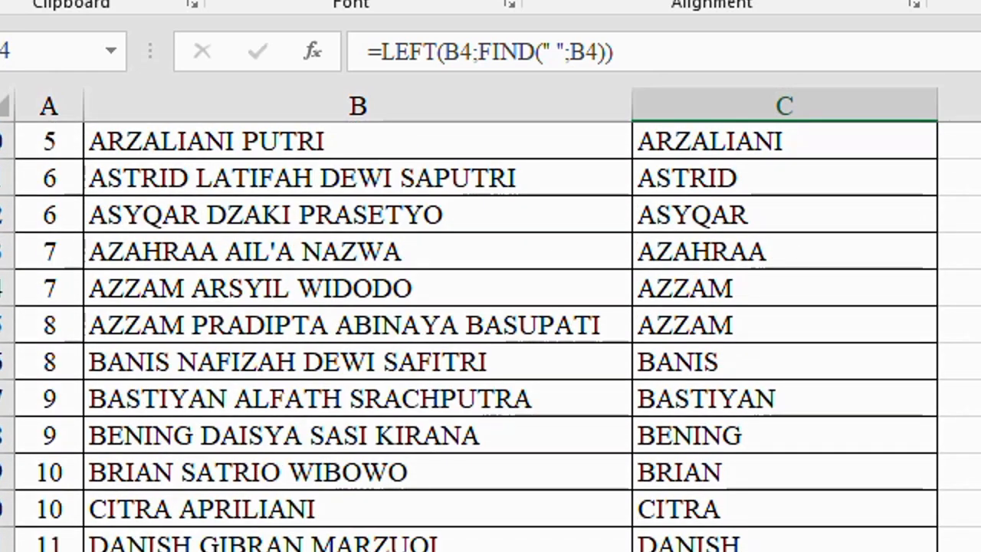
{"action": "scroll", "coordinate": [844, 360], "scroll_direction": "up", "scroll_amount": 2}
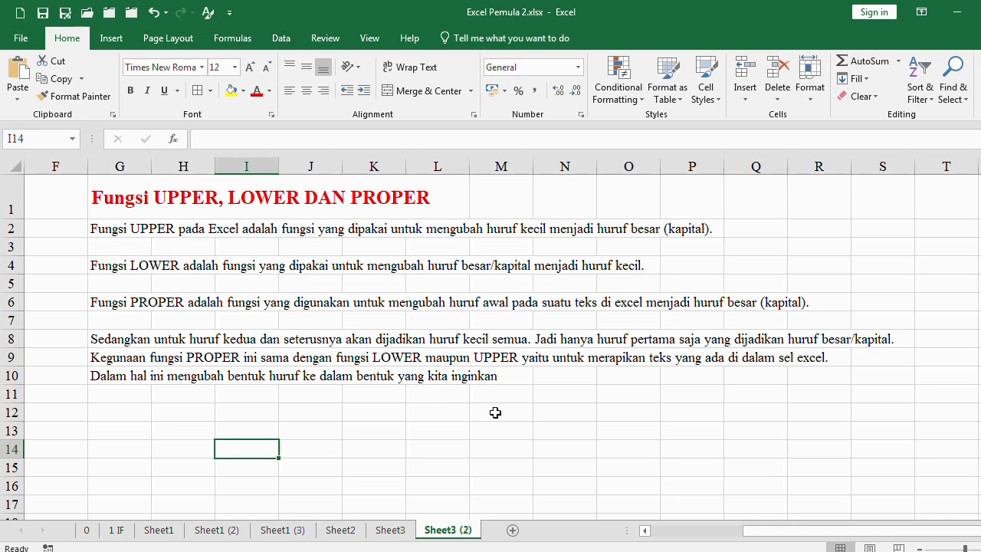
Enter =LOWER(B2) in C2 of Sheet3 (2) to convert the first full name to lowercase
{"action": "left_click_drag", "start_coordinate": [775, 530], "coordinate": [755, 530]}
{"action": "left_click", "coordinate": [413, 231]}
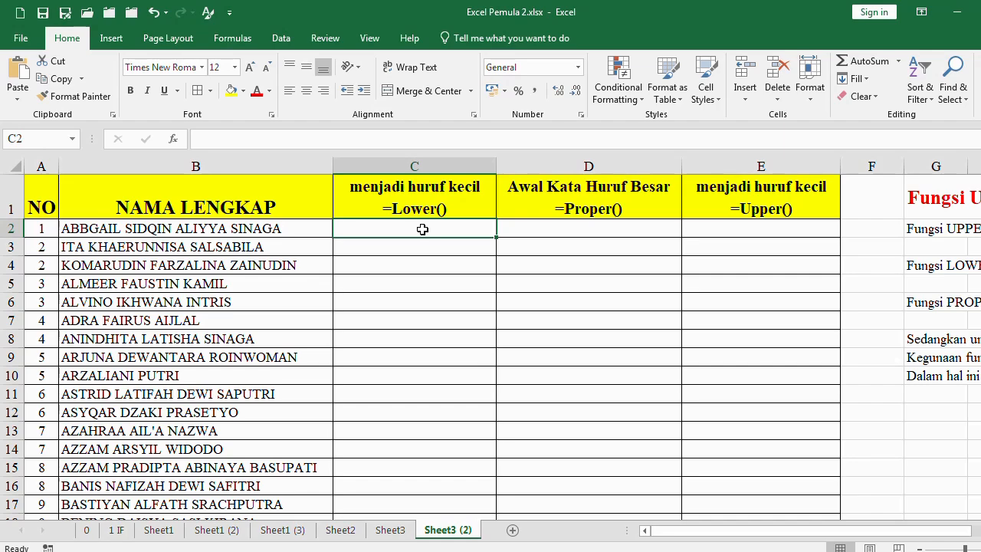
{"action": "left_click", "coordinate": [185, 229]}
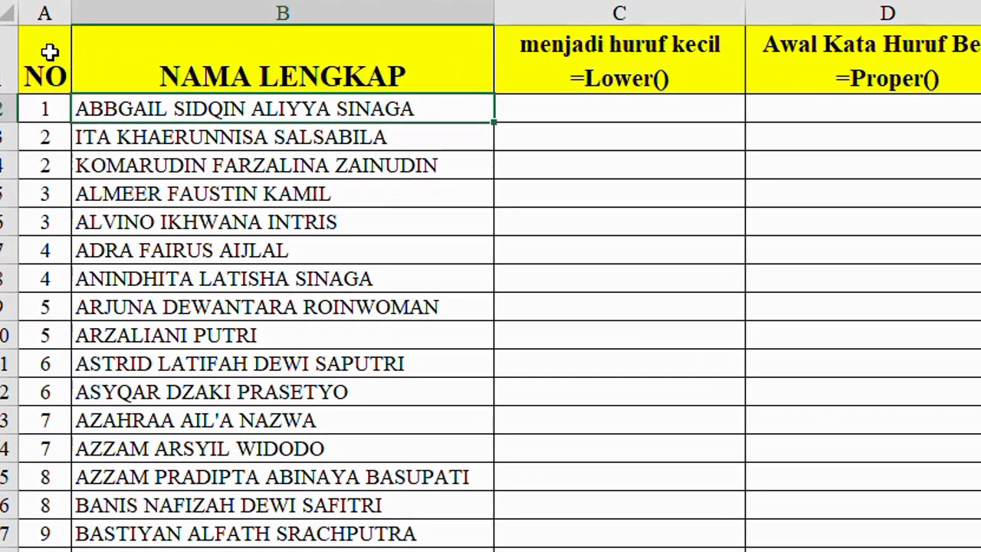
{"action": "left_click", "coordinate": [401, 231]}
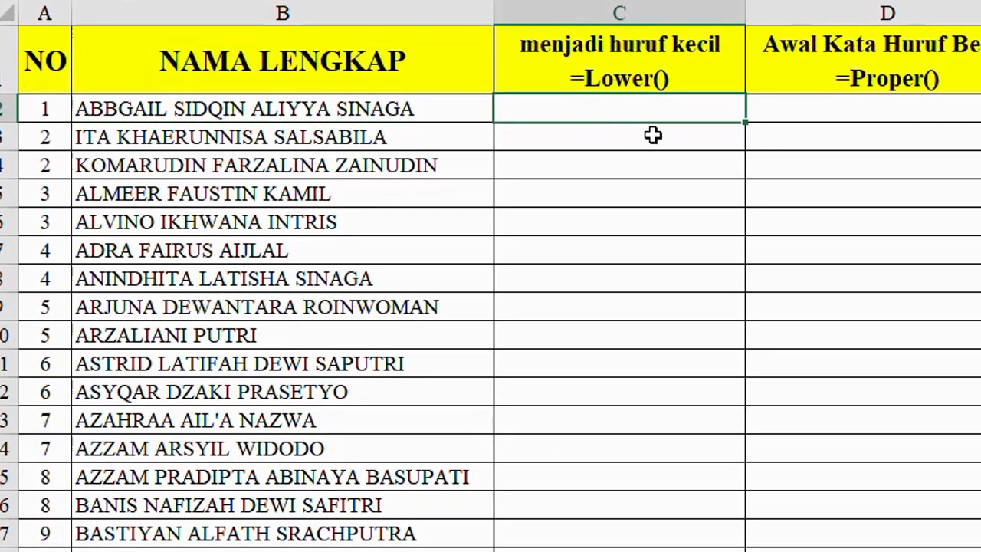
{"action": "type", "text": "="}
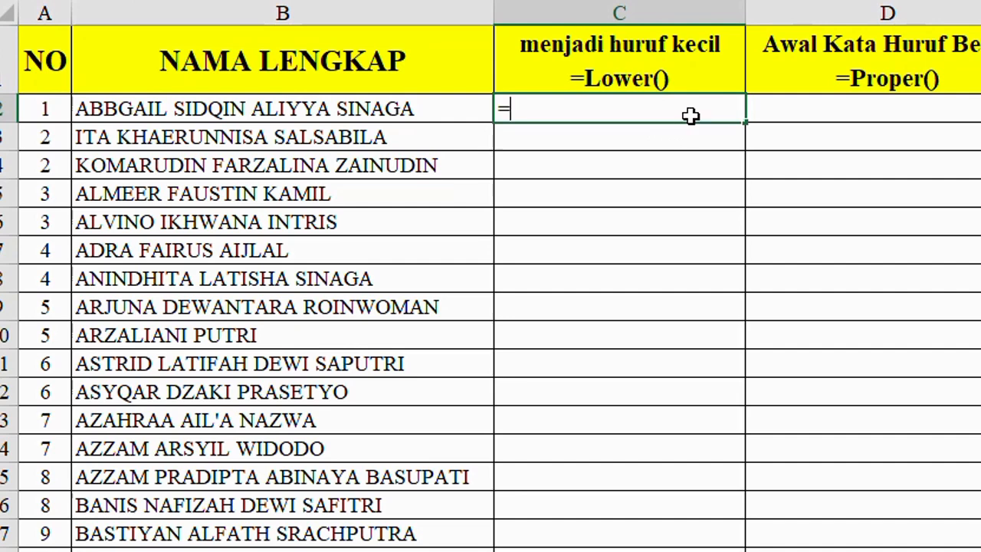
{"action": "type", "text": "LO"}
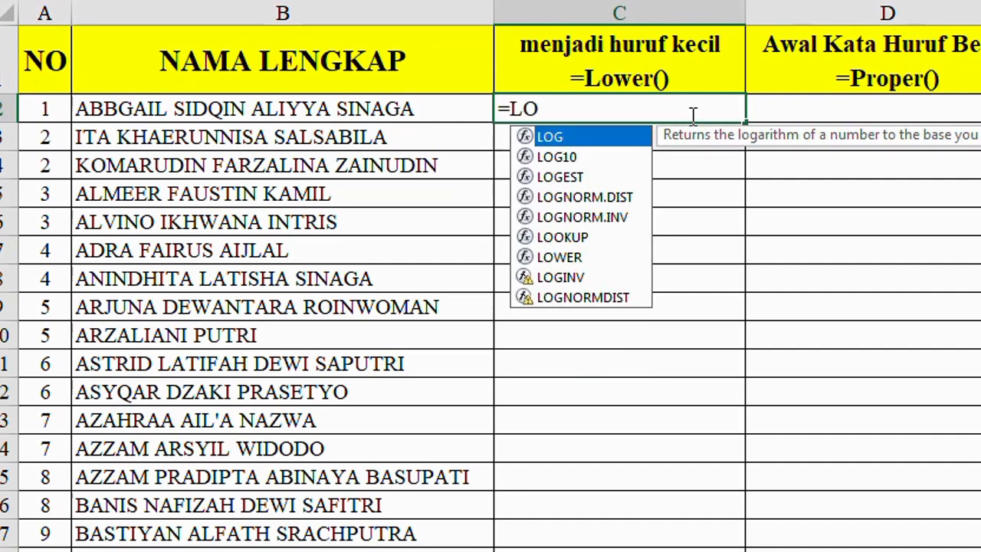
{"action": "type", "text": "WER("}
{"action": "key", "text": "Left"}
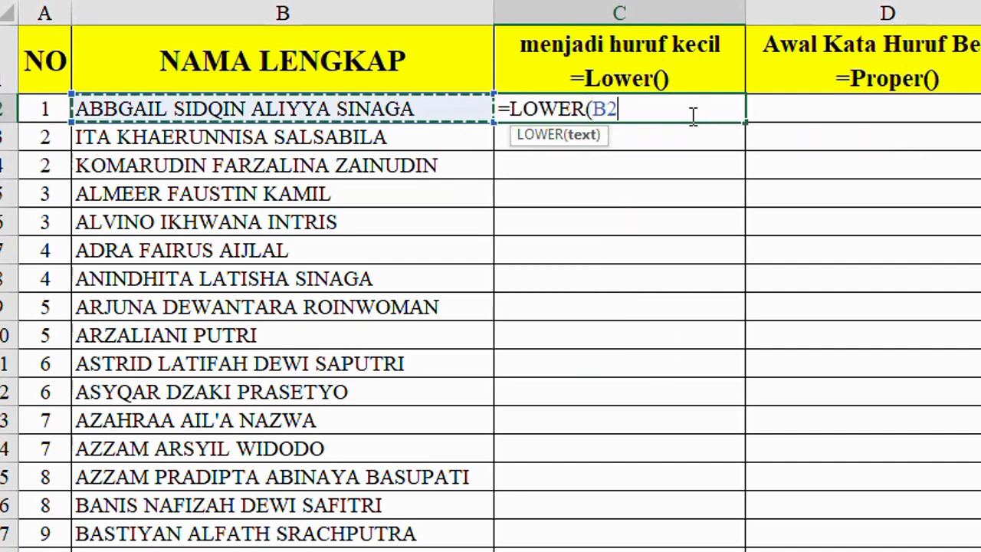
{"action": "type", "text": ")"}
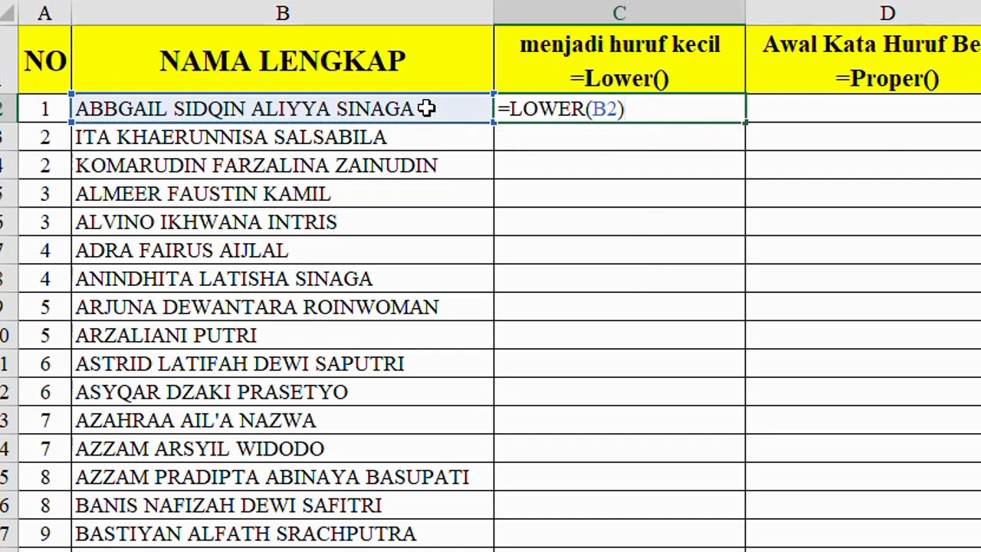
{"action": "key", "text": "Return"}
Copy the LOWER formula from C2 down column C for the names in the list
{"action": "left_click", "coordinate": [602, 108]}
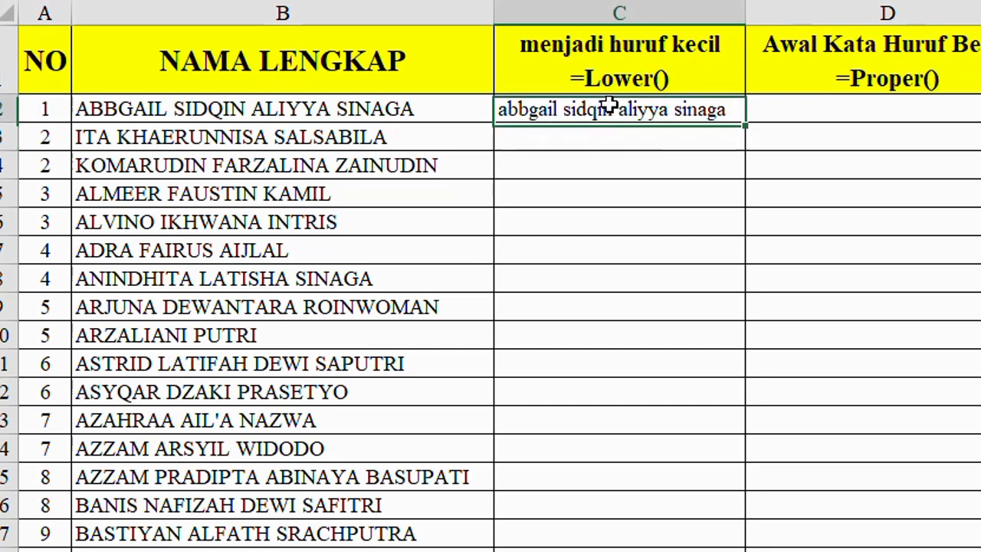
{"action": "key", "text": "ctrl+c"}
{"action": "left_click_drag", "start_coordinate": [611, 121], "coordinate": [618, 120]}
{"action": "scroll", "coordinate": [618, 121], "scroll_direction": "down", "scroll_amount": 1}
{"action": "key", "text": "ctrl+v"}
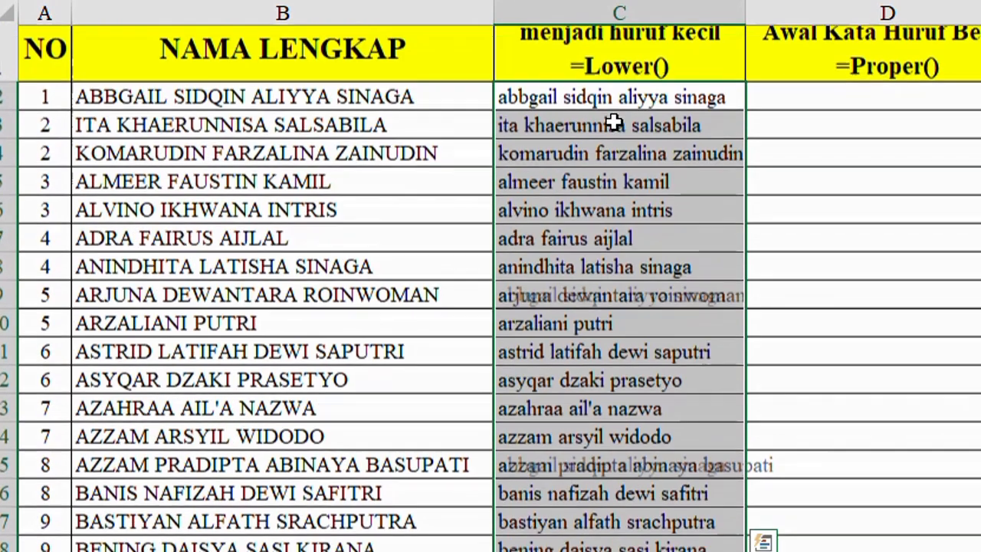
{"action": "left_click", "coordinate": [683, 270]}
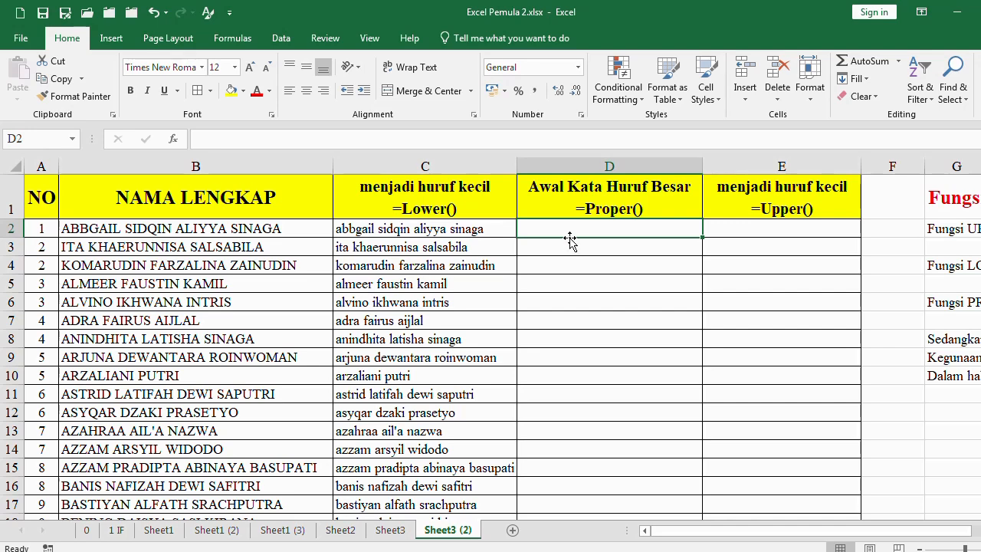
Enter =PROPER(B2) in D2 to capitalize the first letter of each word in the first full name
{"action": "type", "text": "="}
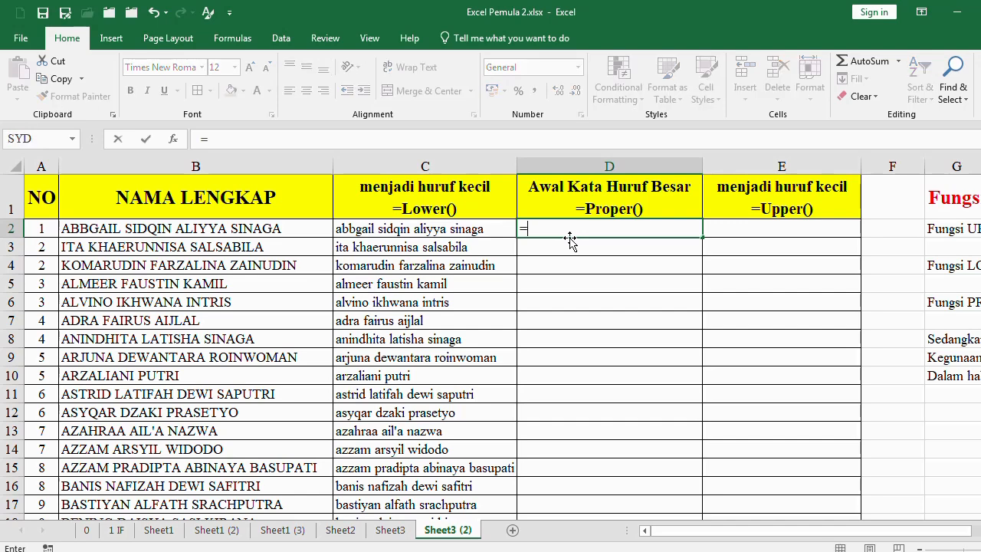
{"action": "type", "text": "PROPER("}
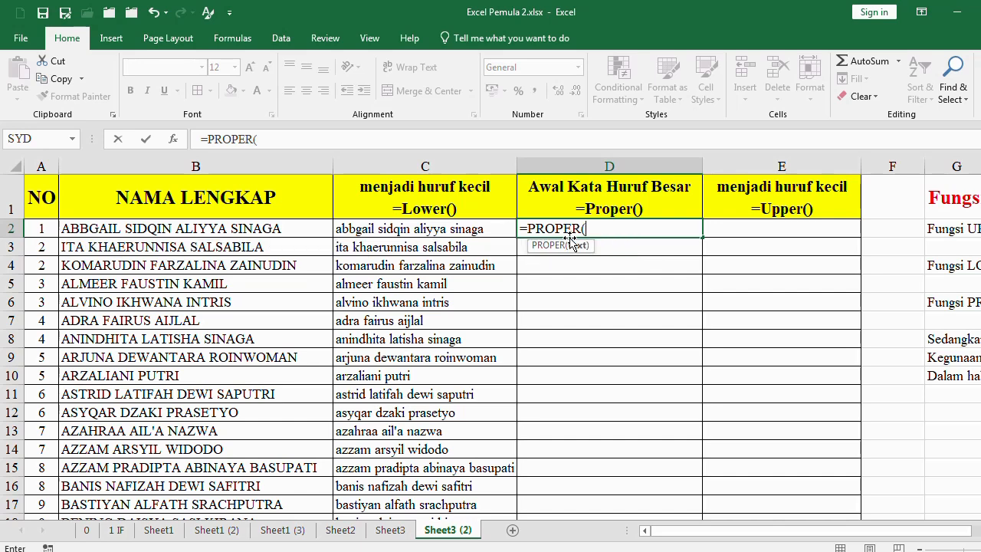
{"action": "left_click", "coordinate": [164, 228]}
{"action": "type", "text": ")"}
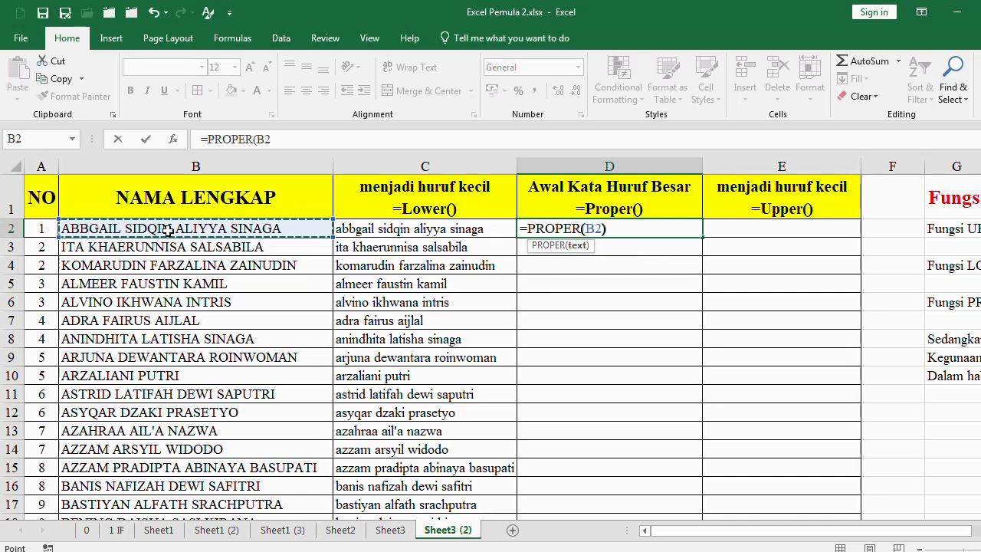
{"action": "key", "text": "Return"}
{"action": "key", "text": "Up"}
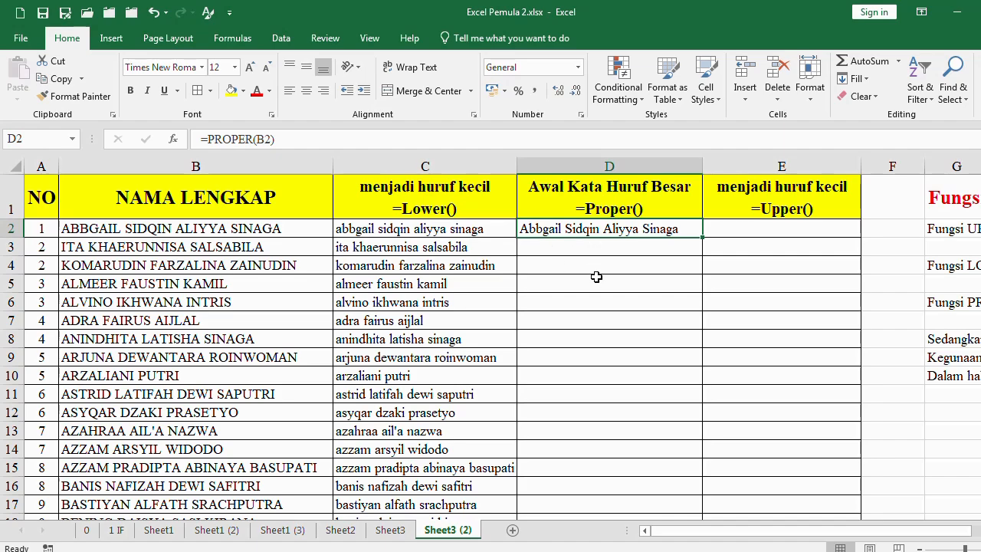
{"action": "key", "text": "shift+Page_Down"}
{"action": "key", "text": "shift+Page_Down"}
{"action": "key", "text": "Return"}
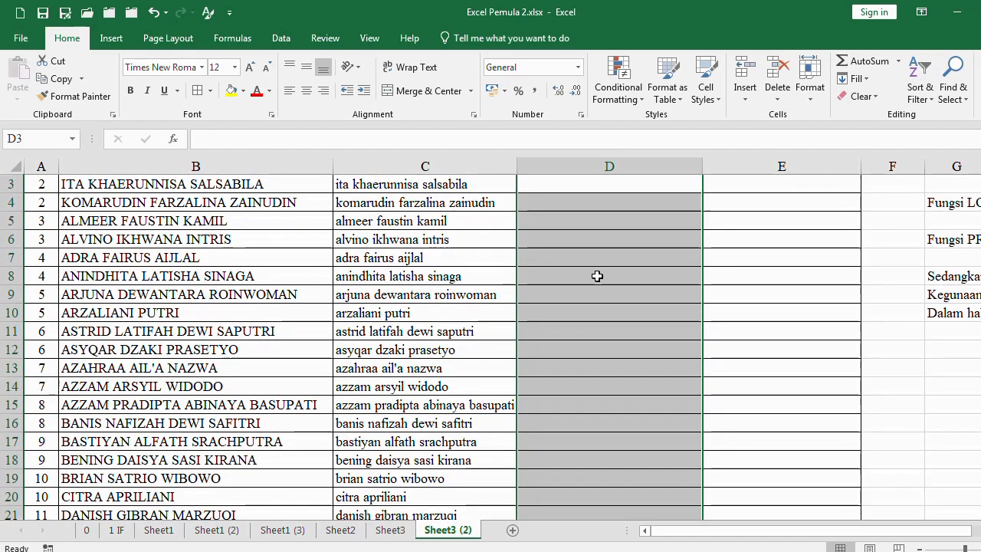
{"action": "scroll", "coordinate": [597, 276], "scroll_direction": "up", "scroll_amount": 1}
Copy the PROPER formula from D2 down column D for the names in the list
{"action": "left_click", "coordinate": [621, 229]}
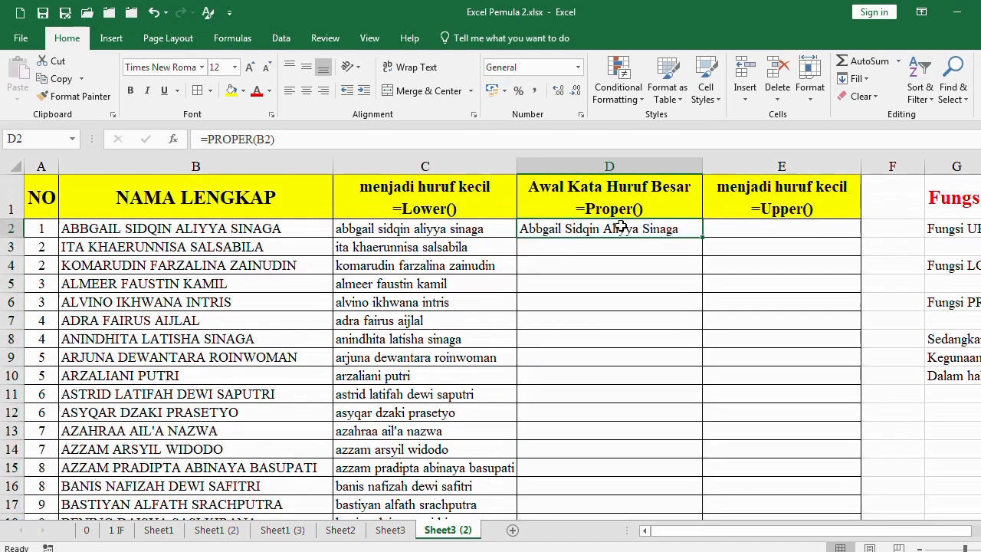
{"action": "key", "text": "ctrl+c"}
{"action": "key", "text": "shift+Page_Down"}
{"action": "key", "text": "shift+Page_Down"}
{"action": "key", "text": "Return"}
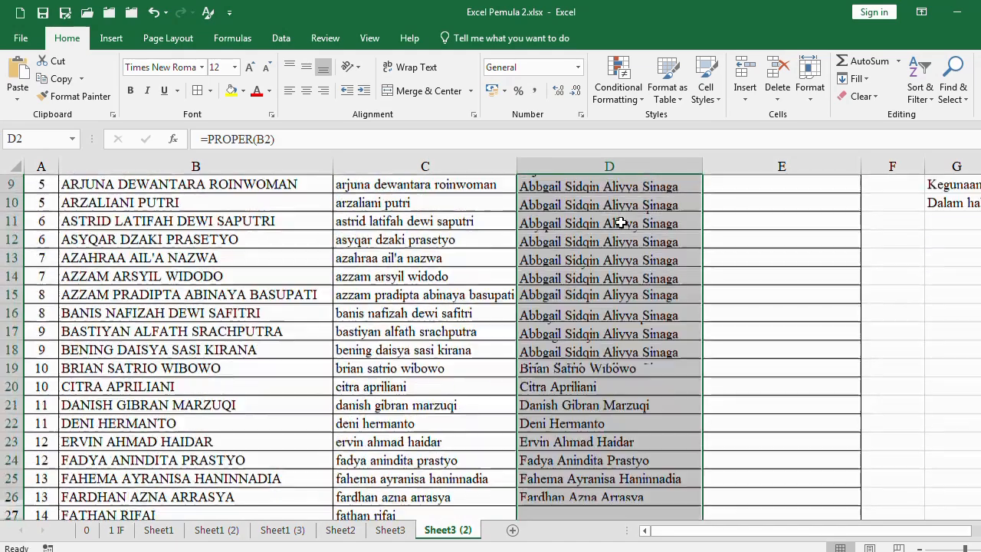
{"action": "left_click", "coordinate": [621, 247]}
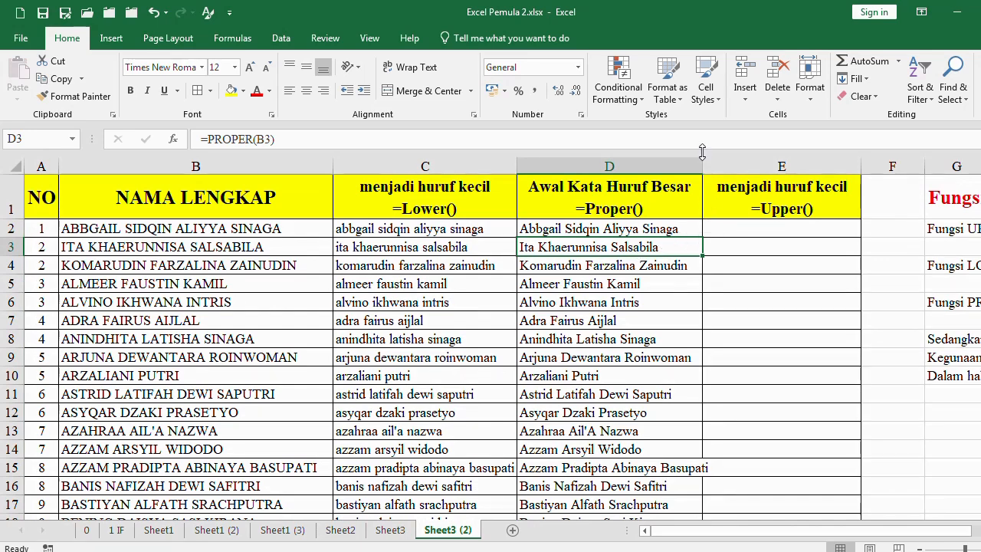
Widen column D so the longest proper-case name fits inside it
{"action": "left_click_drag", "start_coordinate": [703, 158], "coordinate": [717, 159]}
{"action": "left_click", "coordinate": [785, 204]}
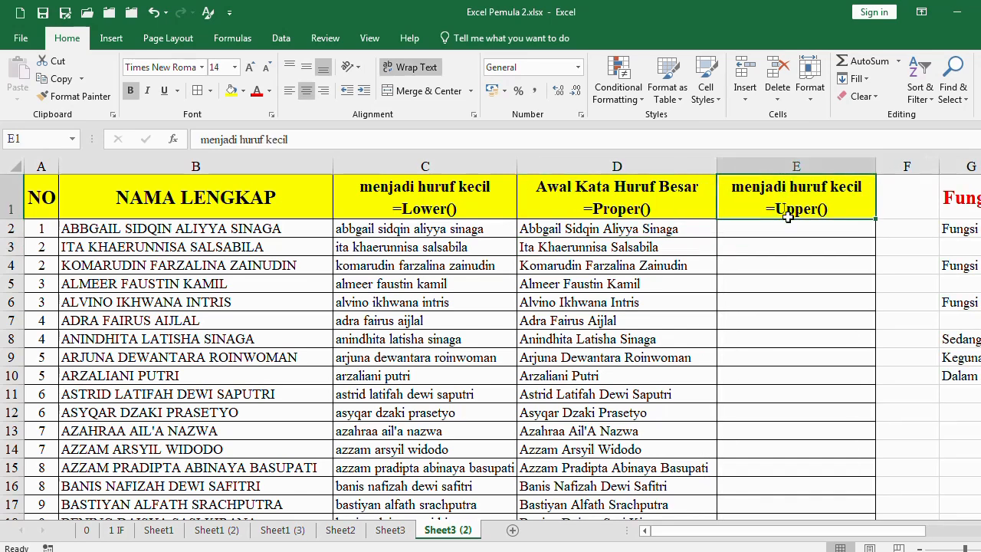
{"action": "left_click", "coordinate": [782, 229]}
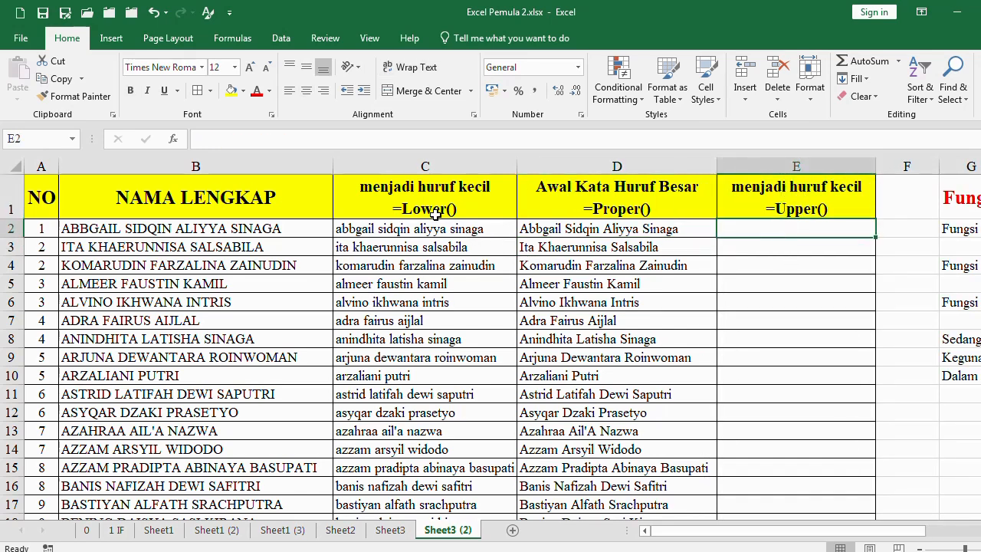
{"action": "left_click", "coordinate": [587, 231]}
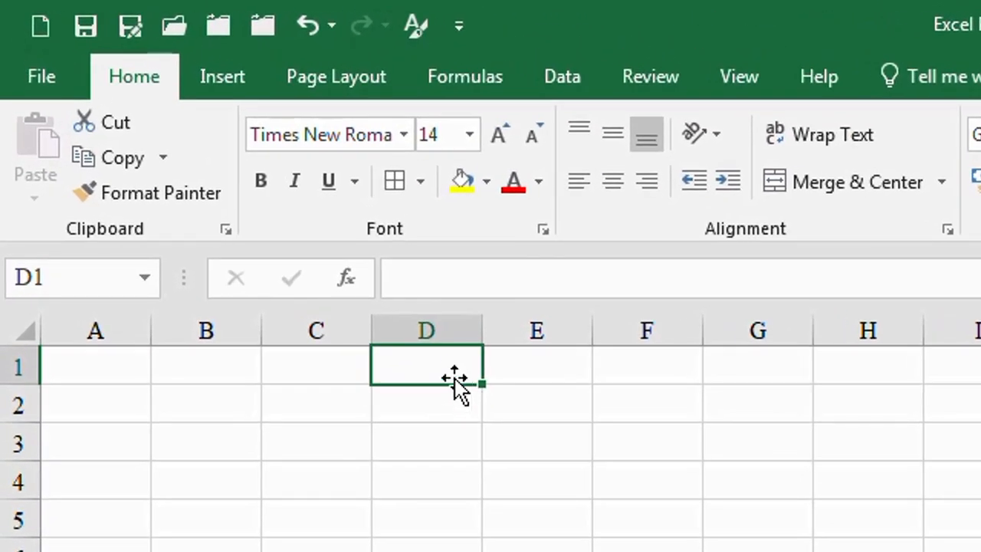
Enter the addition formula =5+9+6+23 in D1
{"action": "double_click", "coordinate": [441, 367]}
{"action": "type", "text": "+"}
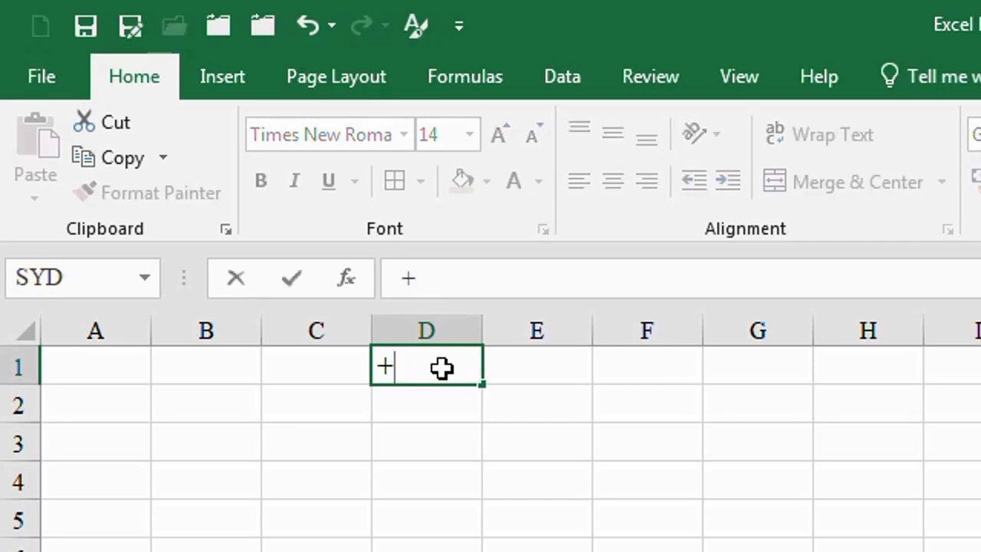
{"action": "key", "text": "BackSpace"}
{"action": "type", "text": "=5+9+6+"}
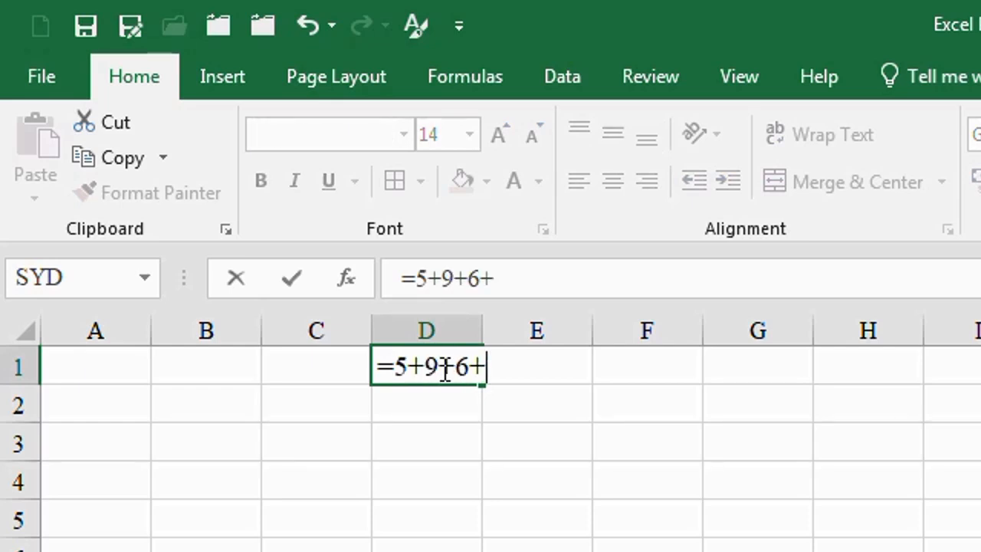
{"action": "type", "text": "23"}
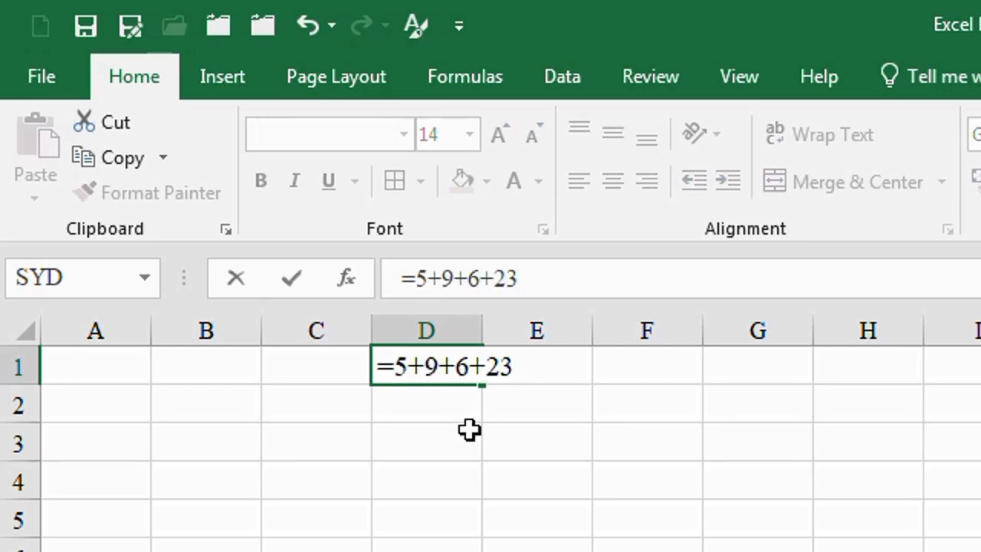
{"action": "key", "text": "Return"}
{"action": "key", "text": "Up"}
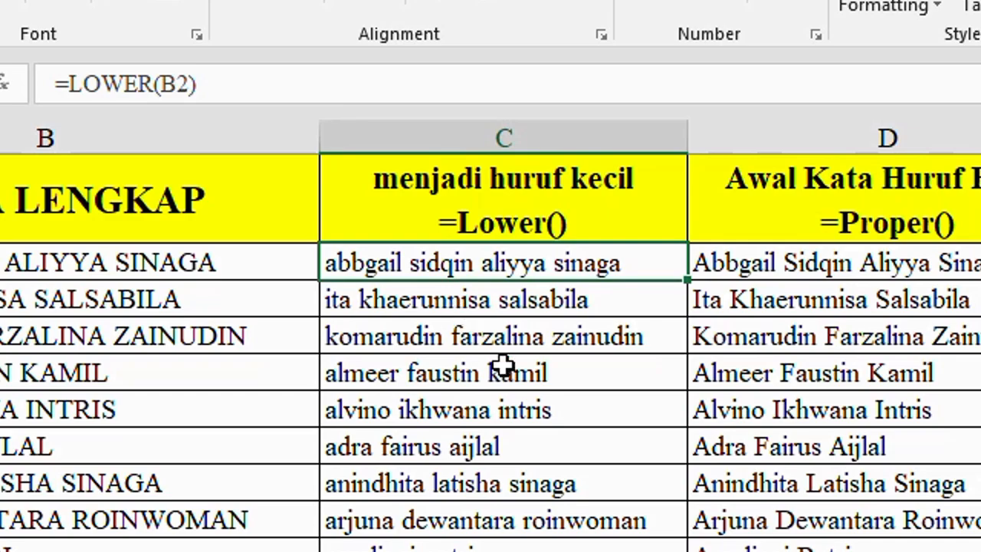
Replace the LOWER formulas from C2 to the last name in column C with their values using Paste Special
{"action": "scroll", "coordinate": [499, 352], "scroll_direction": "down", "scroll_amount": 20}
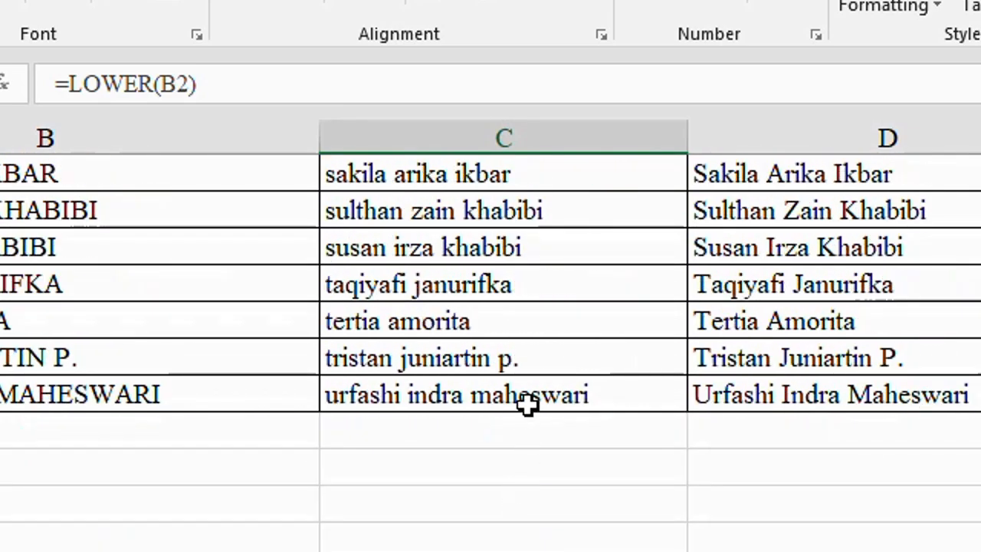
{"action": "left_click", "coordinate": [527, 406], "text": "shift"}
{"action": "scroll", "coordinate": [529, 402], "scroll_direction": "up", "scroll_amount": 20}
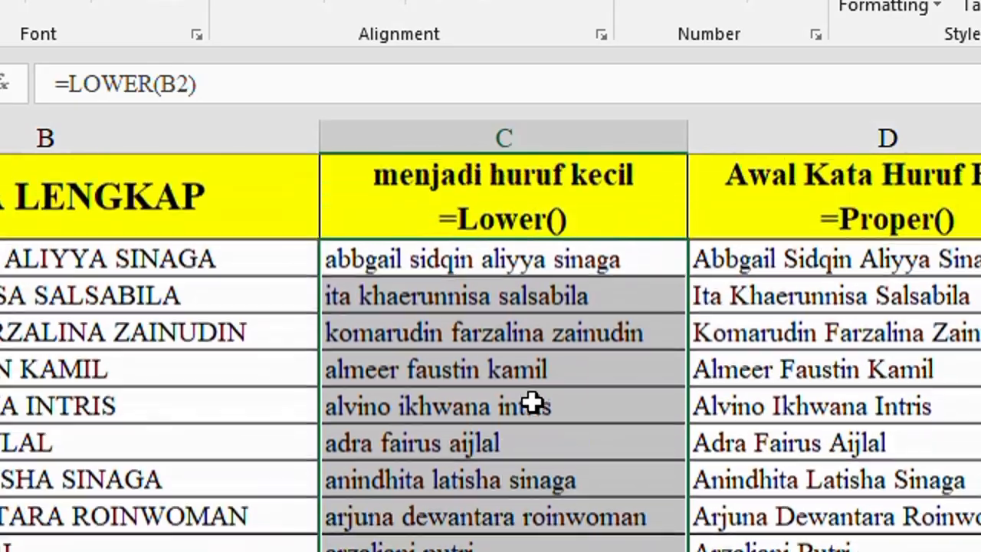
{"action": "key", "text": "ctrl+c"}
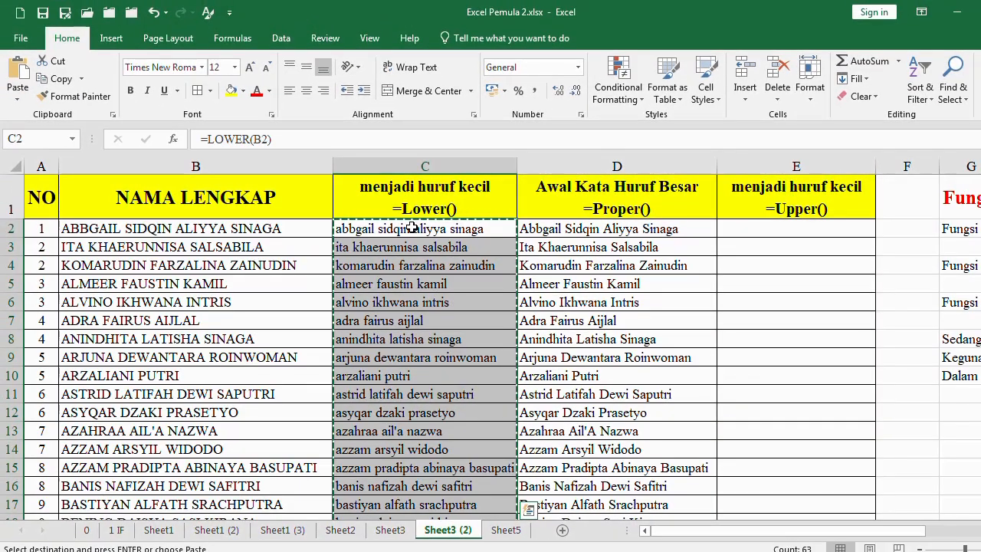
{"action": "left_click", "coordinate": [370, 229]}
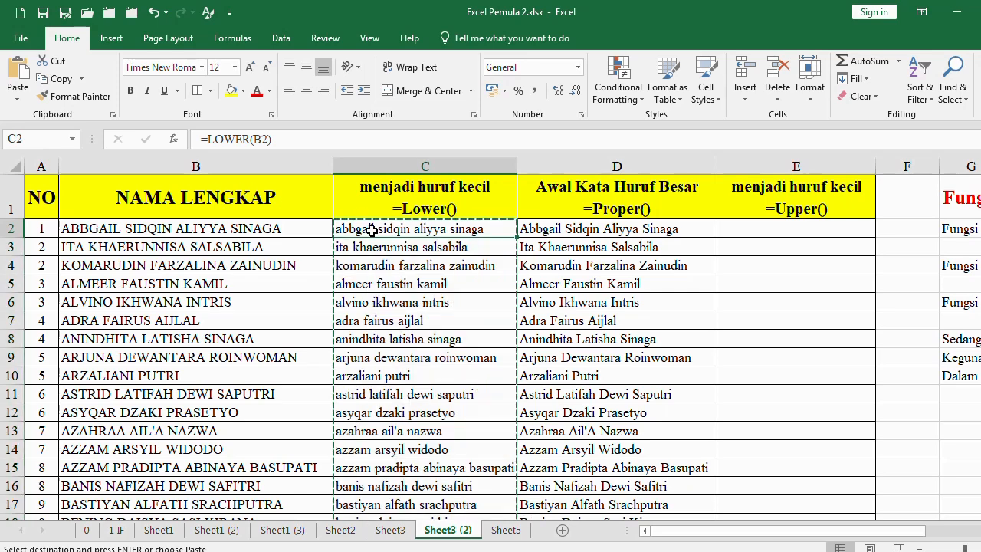
{"action": "left_click", "coordinate": [781, 229]}
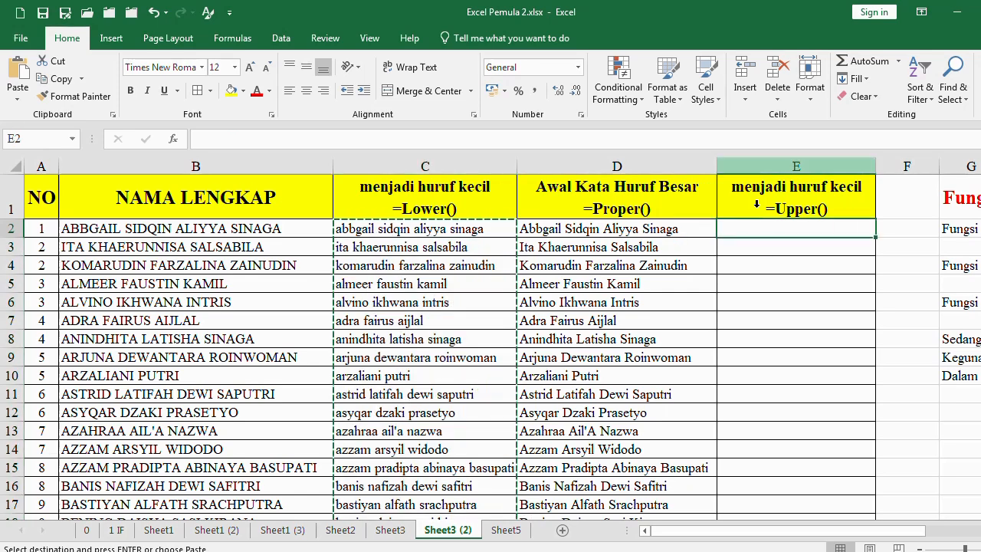
{"action": "left_click", "coordinate": [475, 234]}
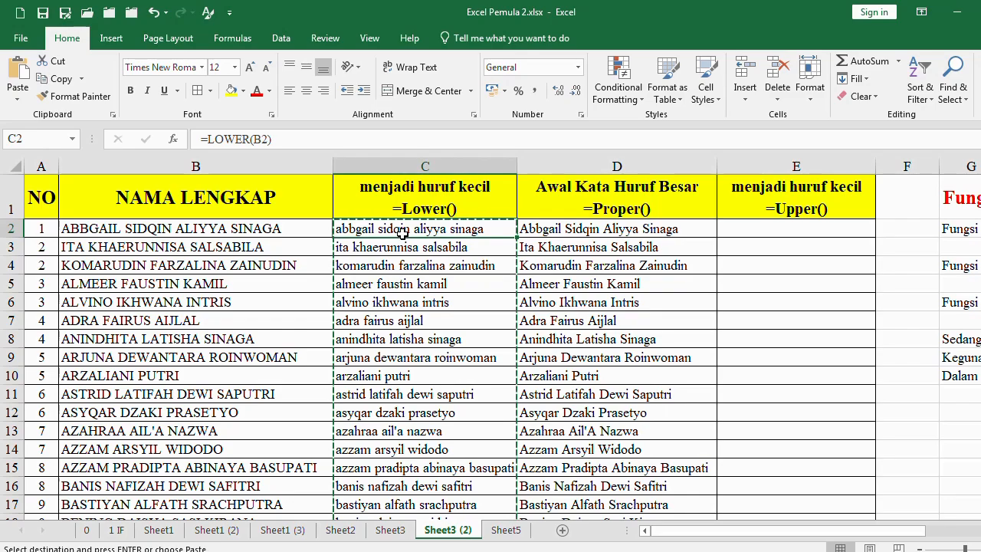
{"action": "right_click", "coordinate": [404, 230]}
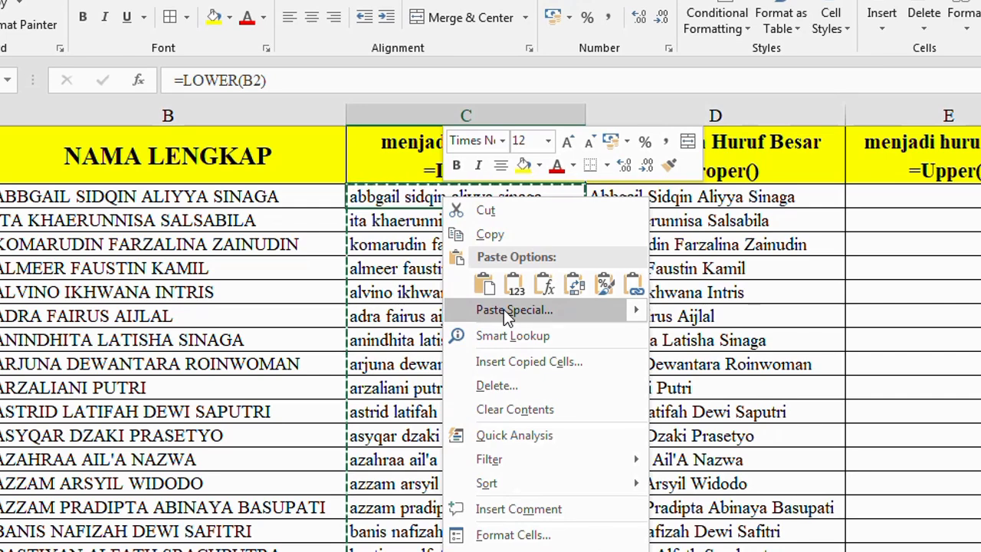
{"action": "left_click", "coordinate": [504, 309]}
{"action": "left_click", "coordinate": [342, 232]}
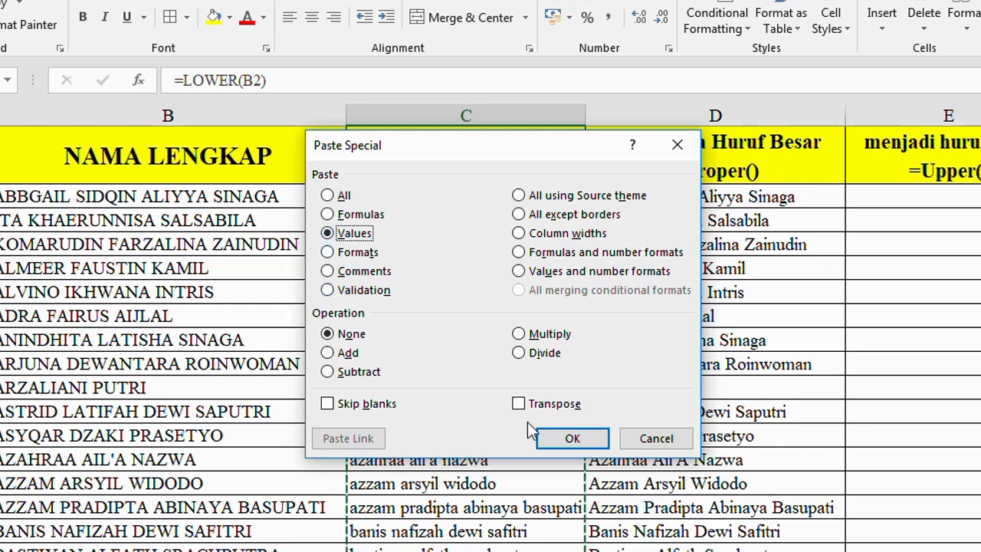
{"action": "left_click", "coordinate": [568, 441]}
Check several cells in column C to see whether they hold plain text instead of formulas
{"action": "left_click", "coordinate": [427, 198]}
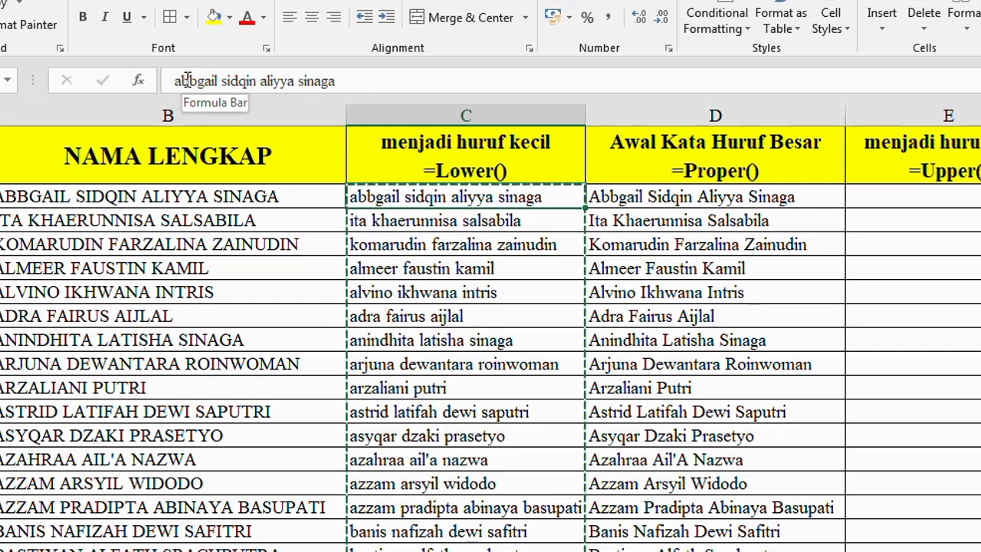
{"action": "left_click", "coordinate": [378, 216]}
{"action": "left_click", "coordinate": [384, 242]}
{"action": "left_click", "coordinate": [396, 292]}
{"action": "left_click", "coordinate": [401, 315]}
{"action": "left_click", "coordinate": [407, 197]}
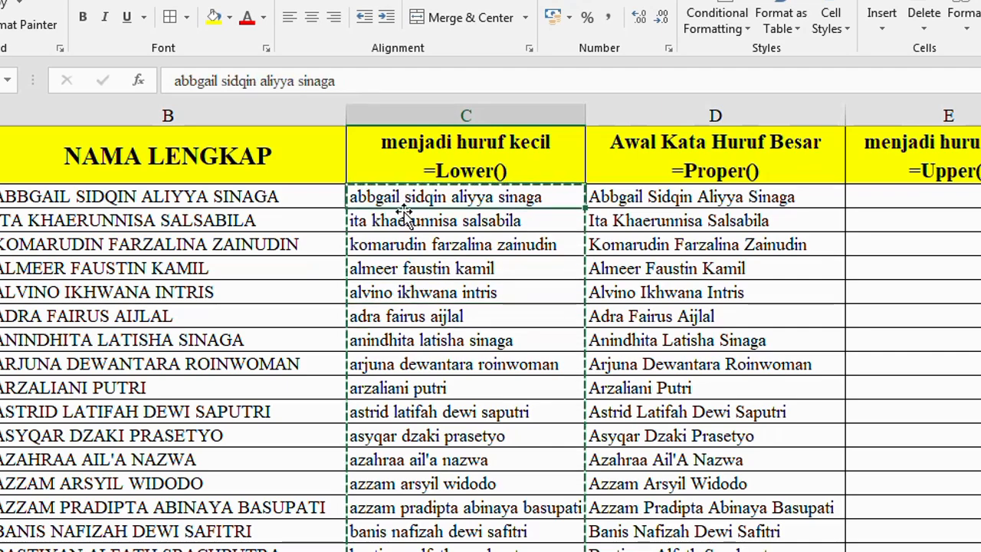
Enter =UPPER(C2) in E2 to convert the first lowercase name to capital letters
{"action": "left_click", "coordinate": [920, 200]}
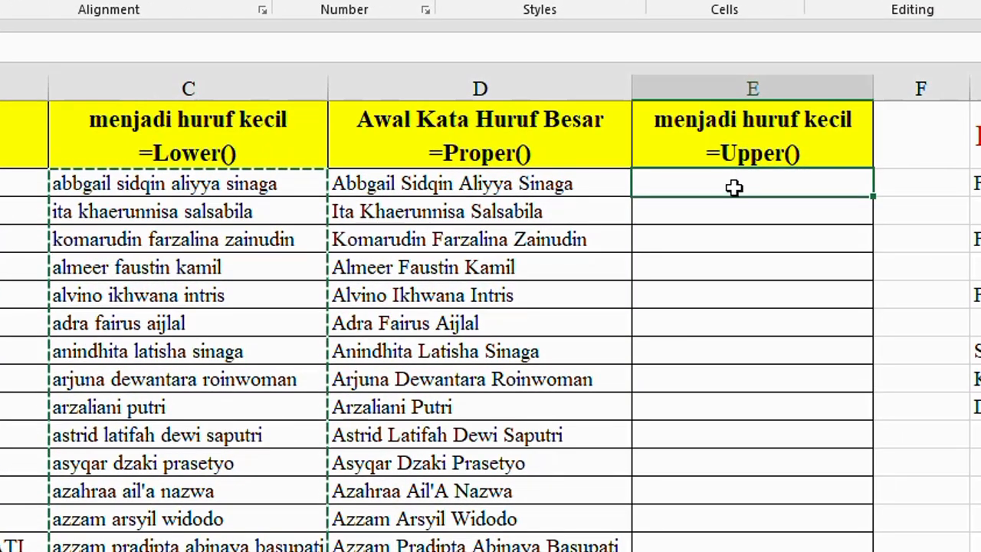
{"action": "type", "text": "="}
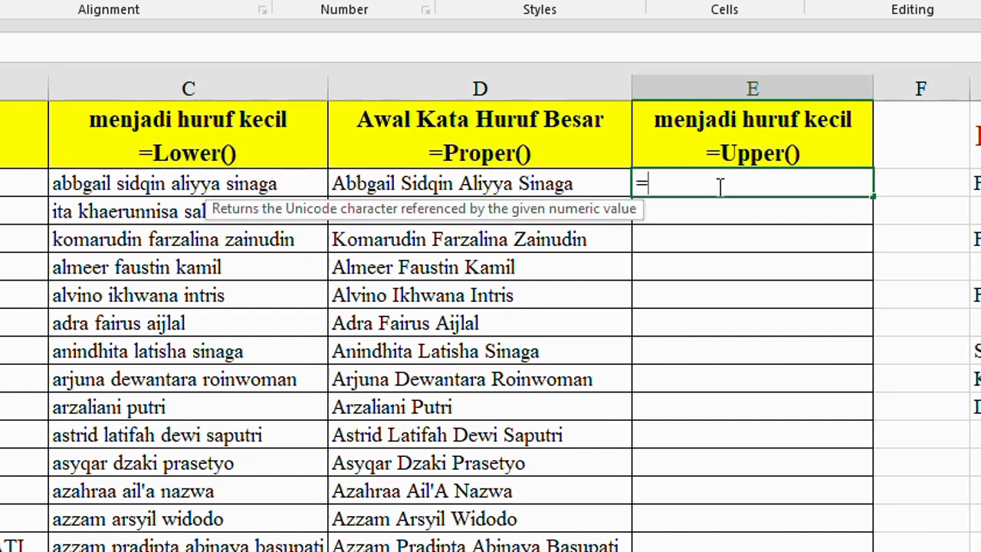
{"action": "type", "text": "UPPER"}
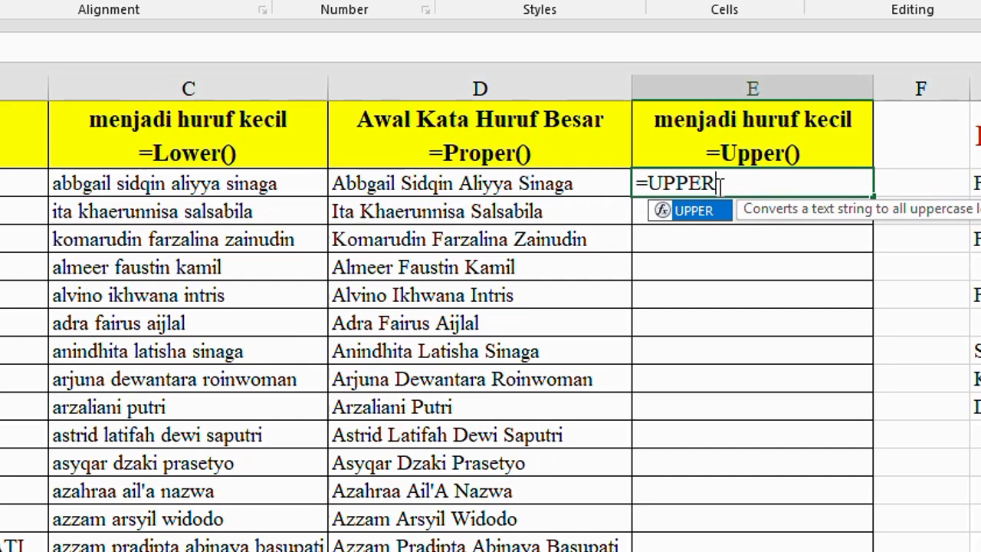
{"action": "type", "text": "("}
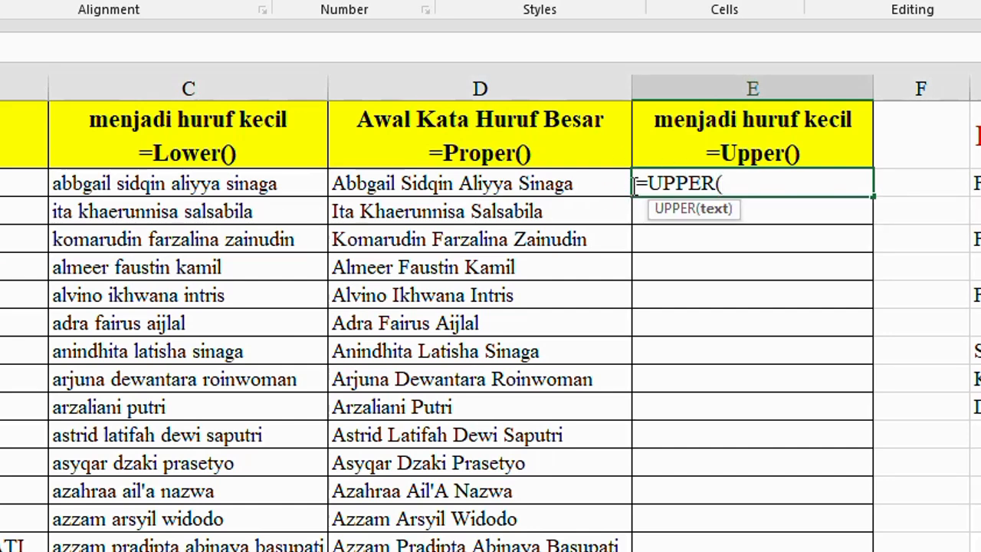
{"action": "left_click", "coordinate": [159, 184]}
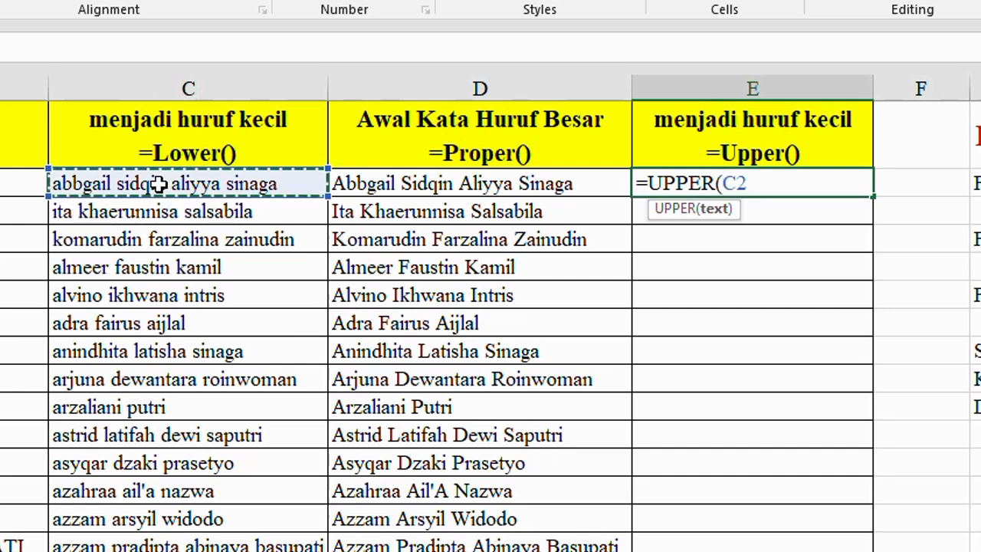
{"action": "type", "text": ")"}
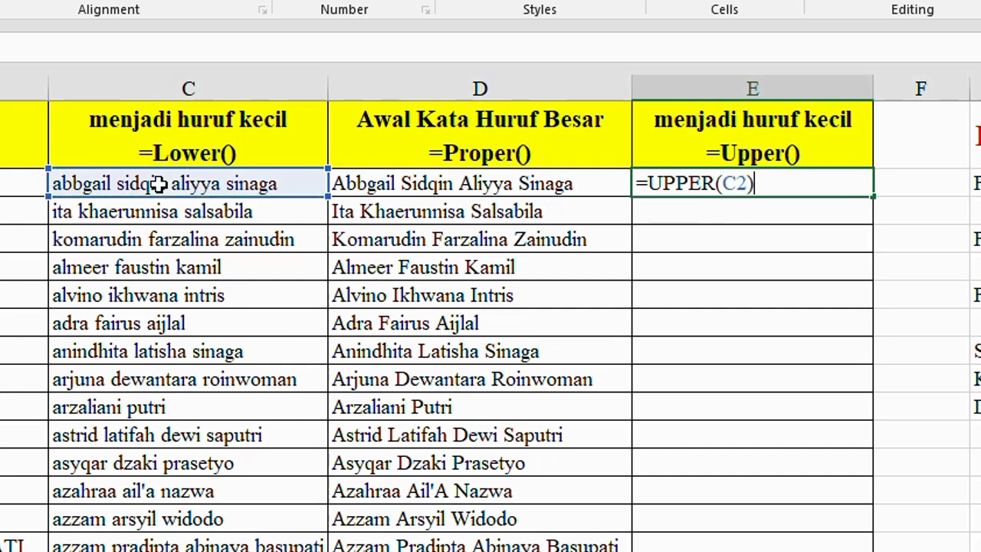
{"action": "key", "text": "Return"}
{"action": "key", "text": "Up"}
AutoFit the width of column E to the uppercase name in E2
{"action": "key", "text": "alt+h"}
{"action": "key", "text": "o"}
{"action": "key", "text": "i"}
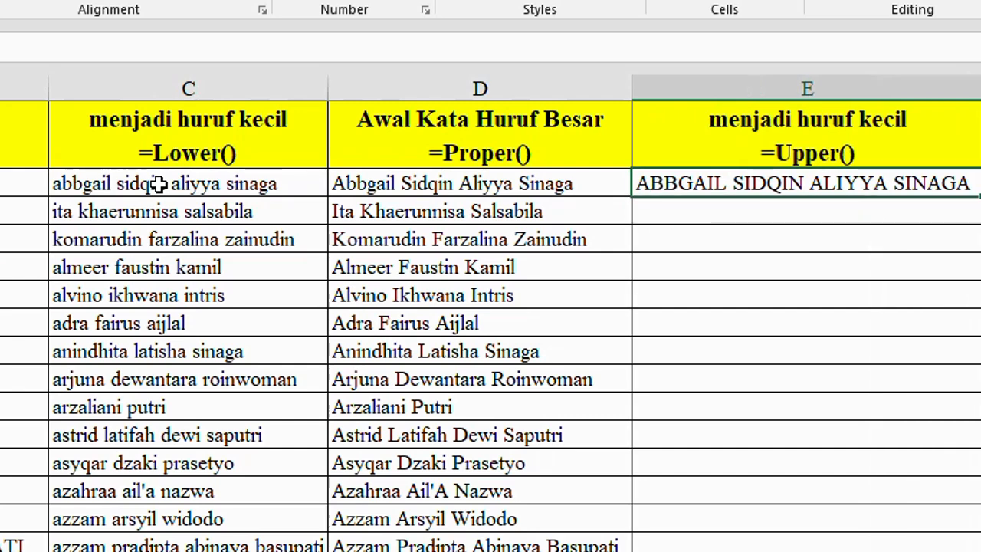
Copy the UPPER formula from E2 down column E for the names in the list
{"action": "left_click", "coordinate": [90, 185]}
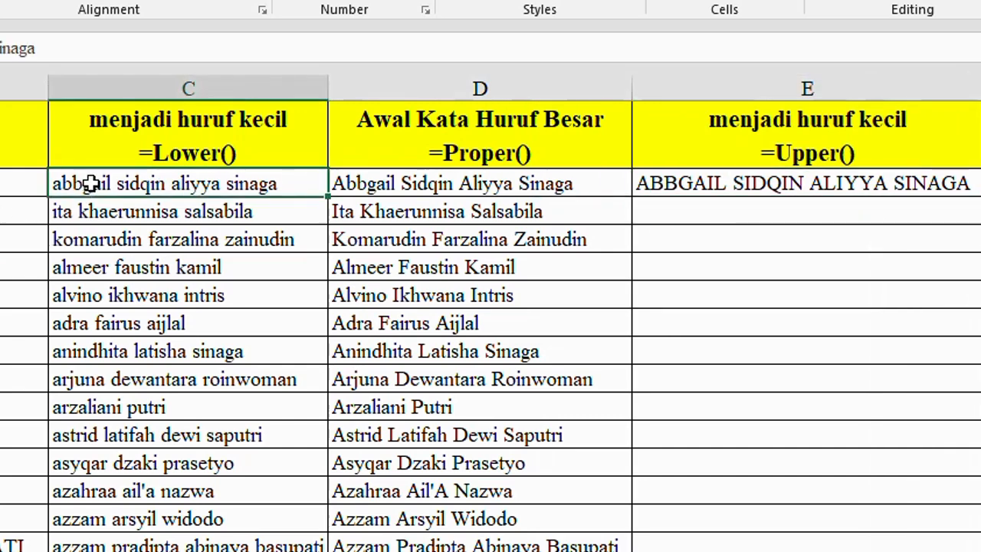
{"action": "left_click", "coordinate": [683, 186]}
{"action": "key", "text": "ctrl+c"}
{"action": "key", "text": "shift+Down"}
{"action": "key", "text": "shift+Down"}
{"action": "key", "text": "shift+Down"}
{"action": "key", "text": "shift+Down"}
{"action": "key", "text": "shift+Down"}
{"action": "key", "text": "shift+Down"}
{"action": "key", "text": "shift+Down"}
{"action": "key", "text": "shift+Down"}
{"action": "key", "text": "shift+Down"}
{"action": "key", "text": "shift+Down"}
{"action": "key", "text": "shift+Down"}
{"action": "key", "text": "shift+Down"}
{"action": "key", "text": "shift+Down"}
{"action": "key", "text": "shift+Down"}
{"action": "key", "text": "shift+Down"}
{"action": "key", "text": "shift+Down"}
{"action": "key", "text": "shift+Down"}
{"action": "key", "text": "shift+Down"}
{"action": "key", "text": "shift+Down"}
{"action": "key", "text": "shift+Down"}
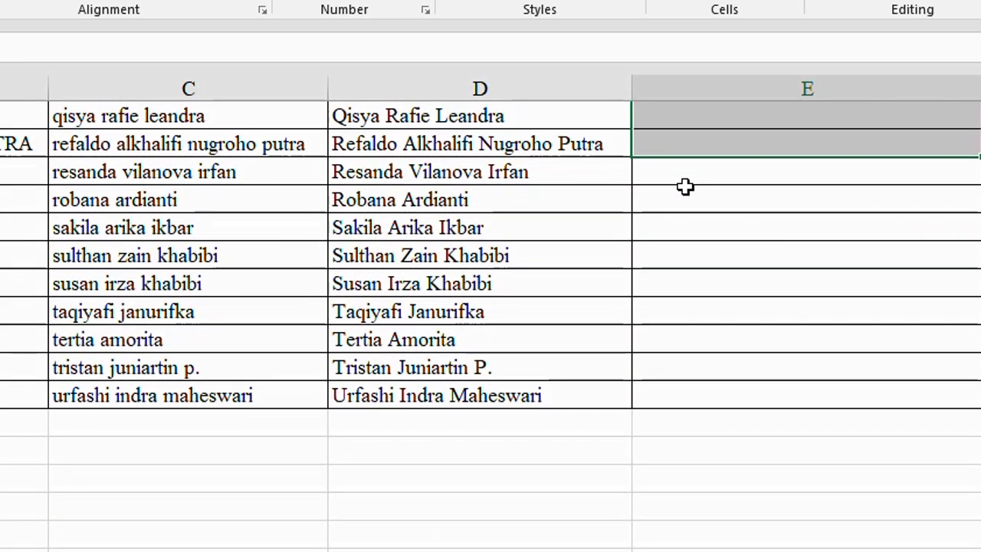
{"action": "key", "text": "ctrl+v"}
{"action": "left_click", "coordinate": [768, 206]}
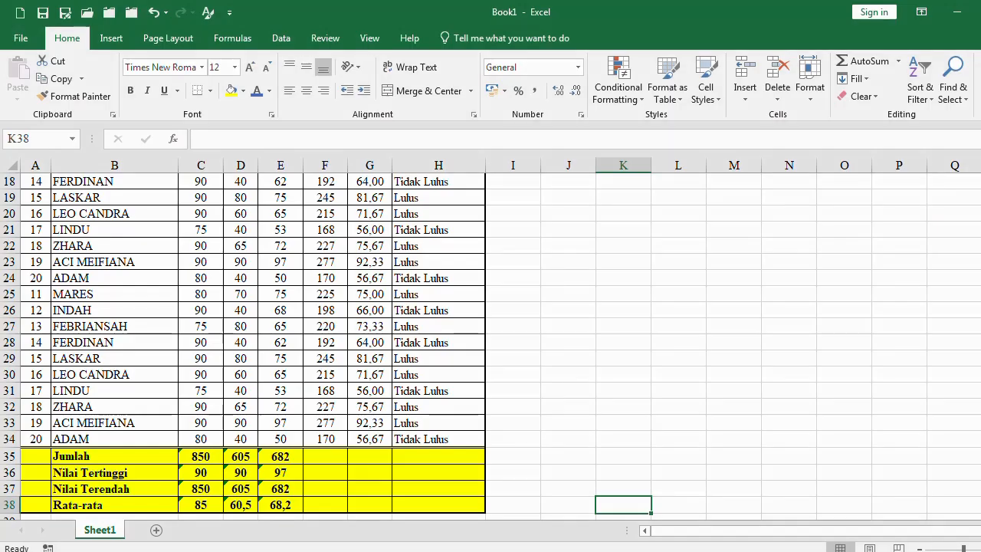
{"action": "scroll", "coordinate": [577, 379], "scroll_direction": "up", "scroll_amount": 6}
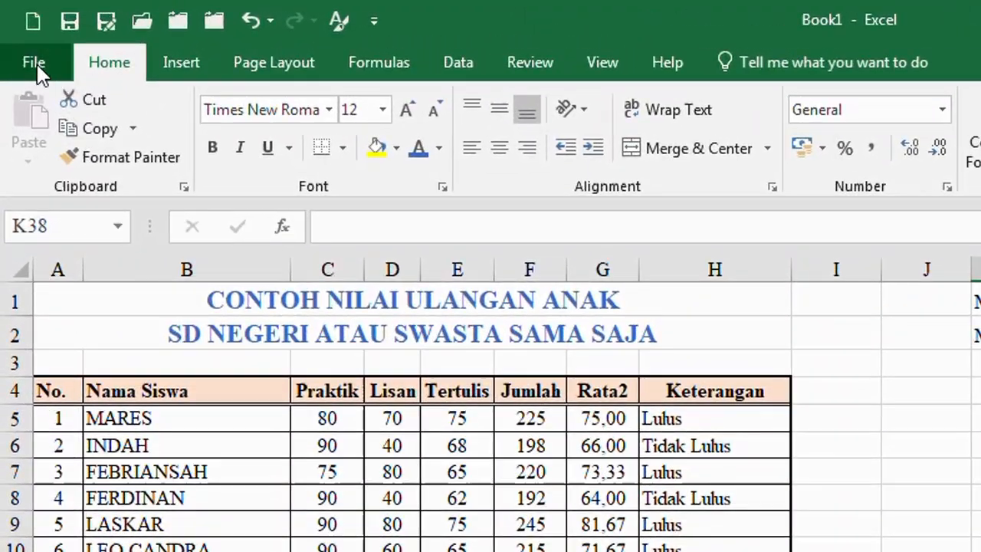
Save the Book1 workbook in the Downloads folder as an Excel Workbook named Latihan 1
{"action": "left_click", "coordinate": [35, 63]}
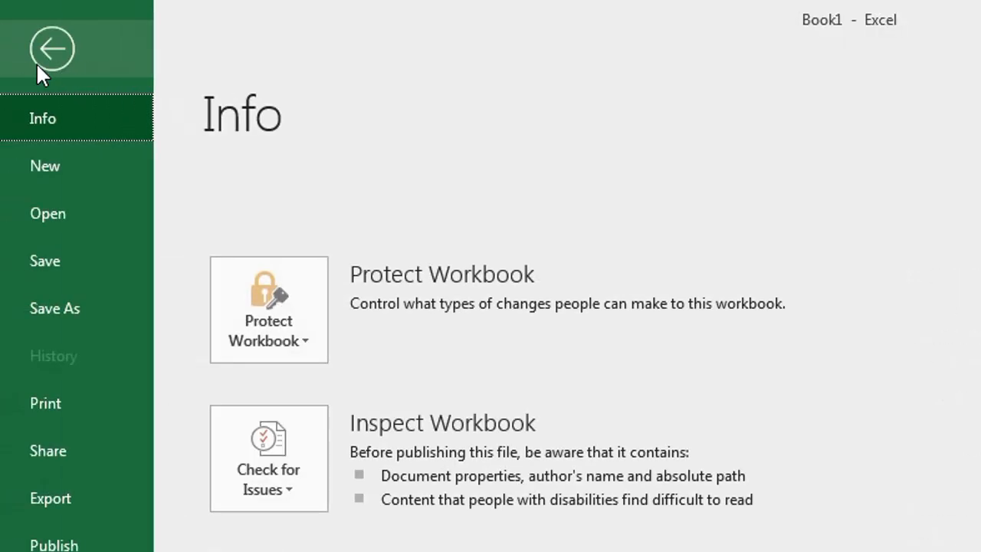
{"action": "left_click", "coordinate": [53, 260]}
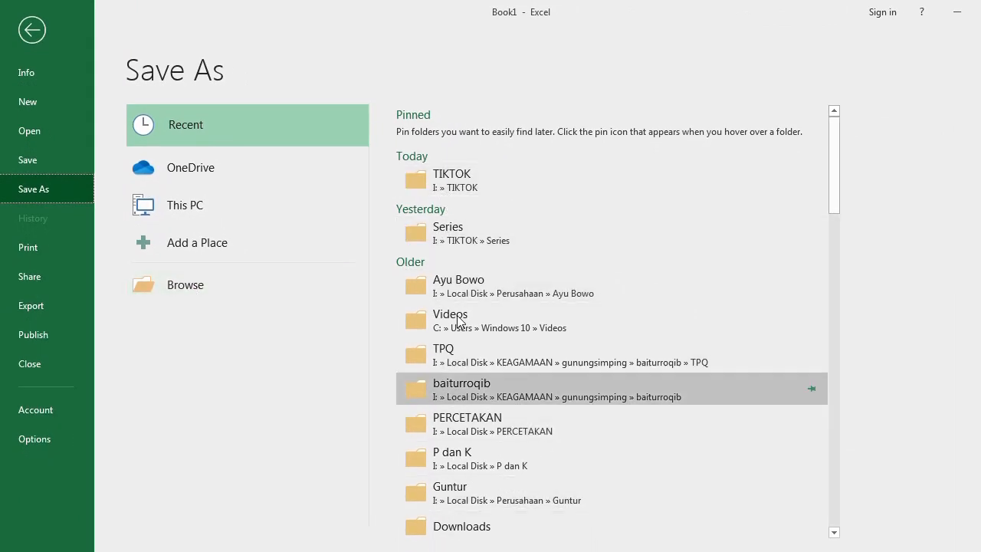
{"action": "left_click", "coordinate": [457, 527]}
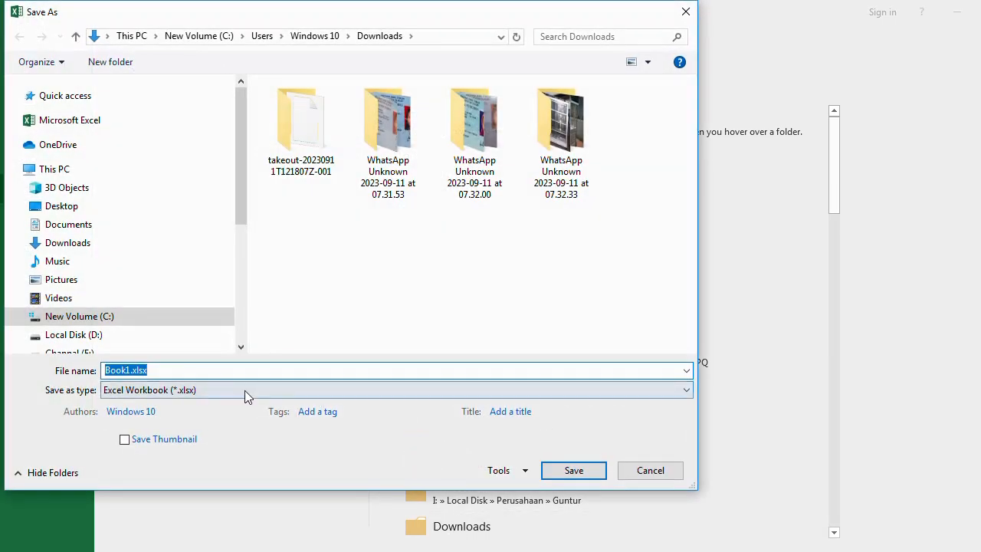
{"action": "type", "text": "Latihan 1"}
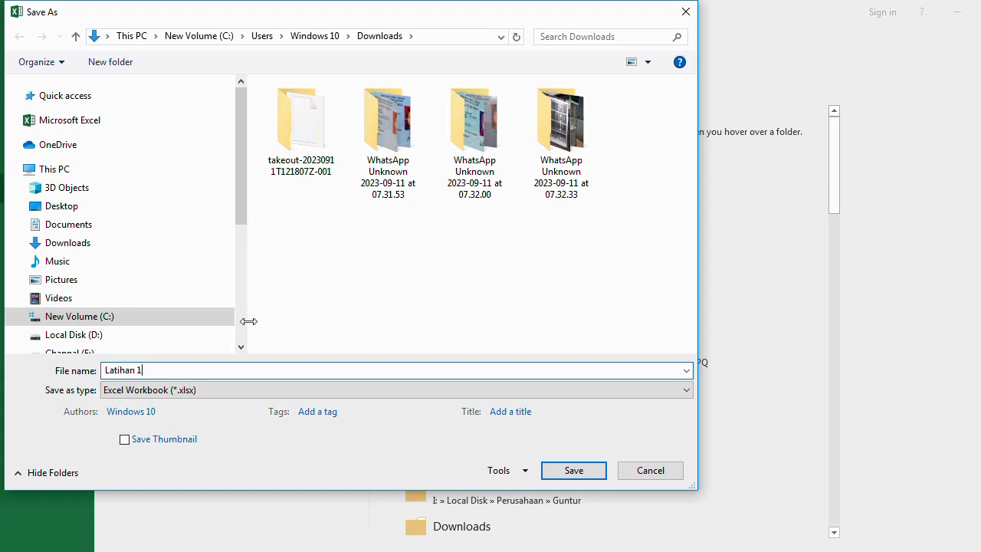
{"action": "left_click", "coordinate": [571, 473]}
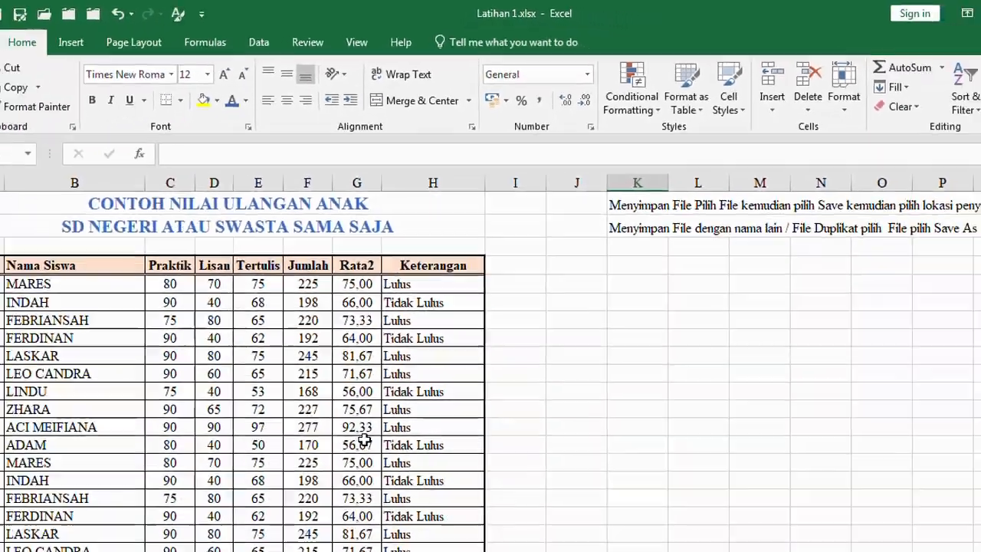
Duplicate Sheet1 in the Latihan 1 workbook, placing the copy directly after the original sheet
{"action": "scroll", "coordinate": [376, 368], "scroll_direction": "down", "scroll_amount": 4}
{"action": "scroll", "coordinate": [377, 396], "scroll_direction": "down", "scroll_amount": 2}
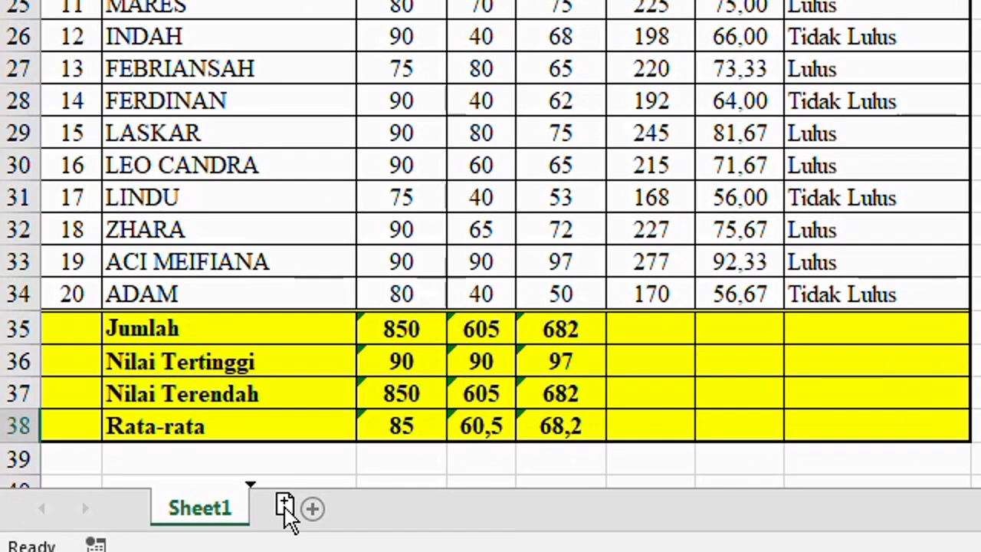
{"action": "mouse_move", "coordinate": [284, 511]}
{"action": "left_mouse_down"}
{"action": "mouse_move", "coordinate": [208, 502]}
{"action": "mouse_move", "coordinate": [208, 515]}
{"action": "left_mouse_up"}
{"action": "left_click_drag", "start_coordinate": [213, 503], "coordinate": [295, 503]}
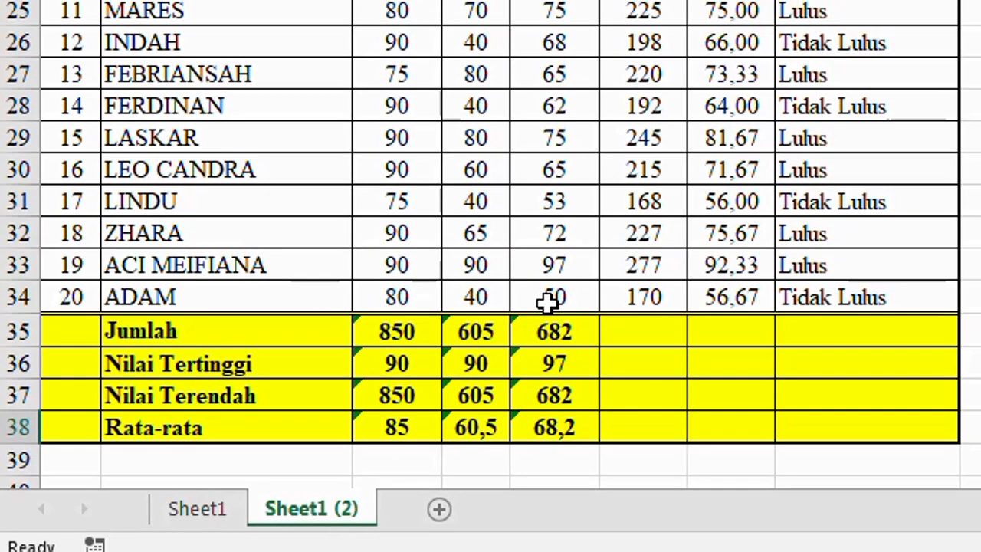
Save a copy of the Latihan 1 workbook in the Downloads folder as an Excel Workbook named Latihan 2
{"action": "scroll", "coordinate": [554, 301], "scroll_direction": "up", "scroll_amount": 5}
{"action": "scroll", "coordinate": [543, 348], "scroll_direction": "up", "scroll_amount": 1}
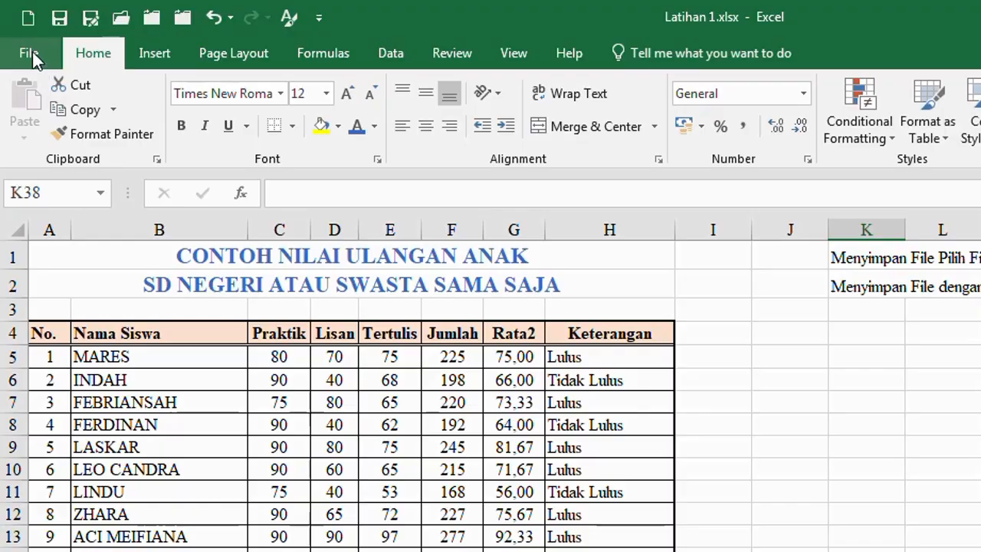
{"action": "left_click", "coordinate": [32, 51]}
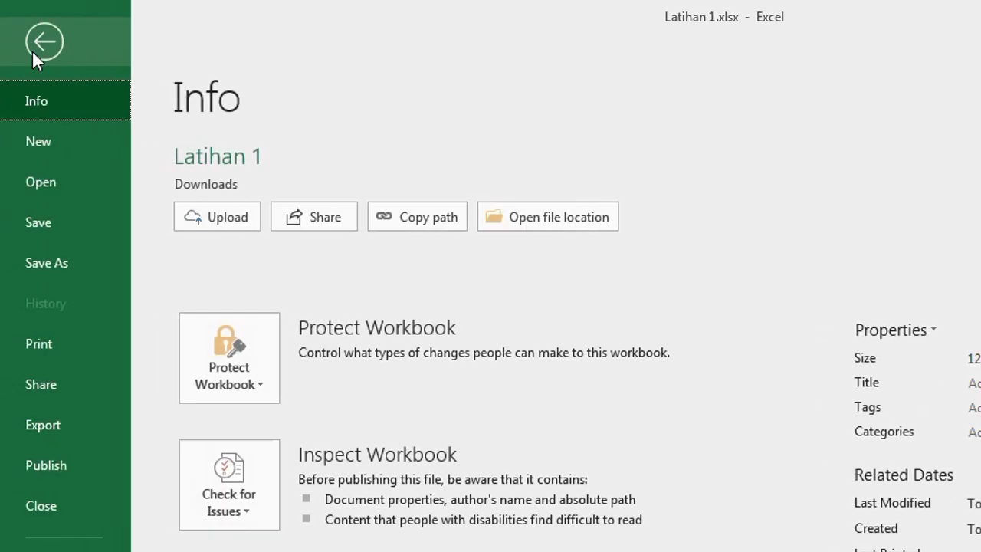
{"action": "left_click", "coordinate": [52, 260]}
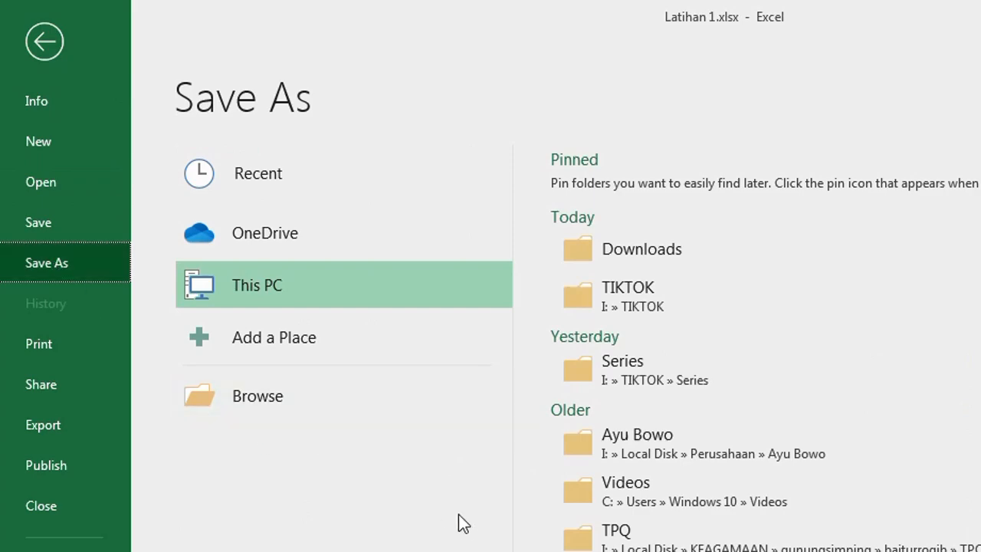
{"action": "scroll", "coordinate": [659, 537], "scroll_direction": "down", "scroll_amount": 3}
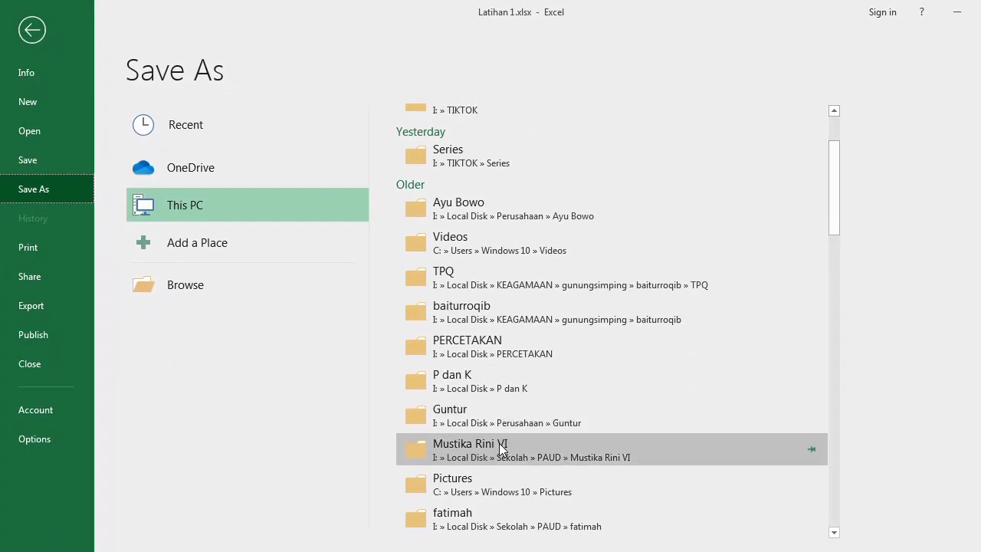
{"action": "scroll", "coordinate": [501, 445], "scroll_direction": "down", "scroll_amount": 4}
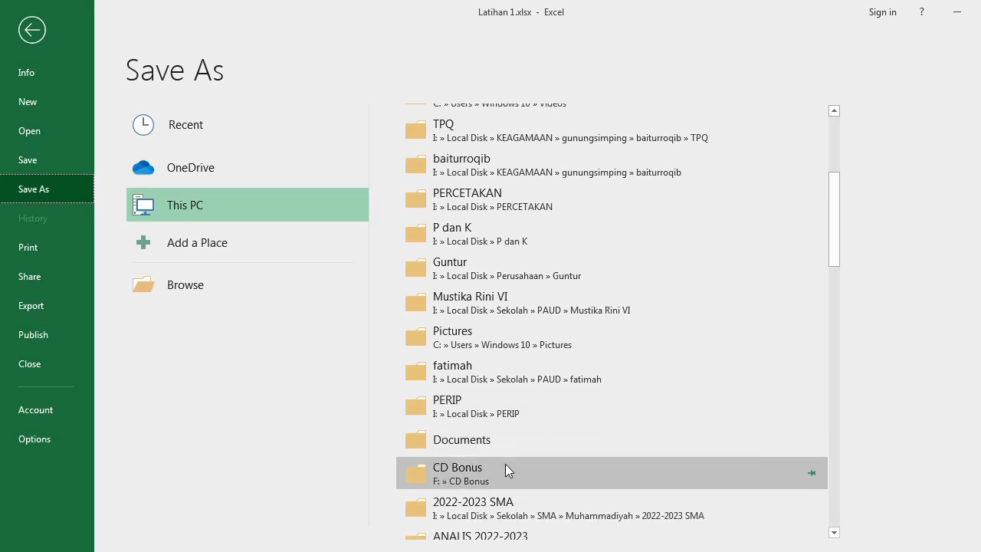
{"action": "key", "text": "F12"}
{"action": "left_click", "coordinate": [139, 371]}
{"action": "key", "text": "shift+Left"}
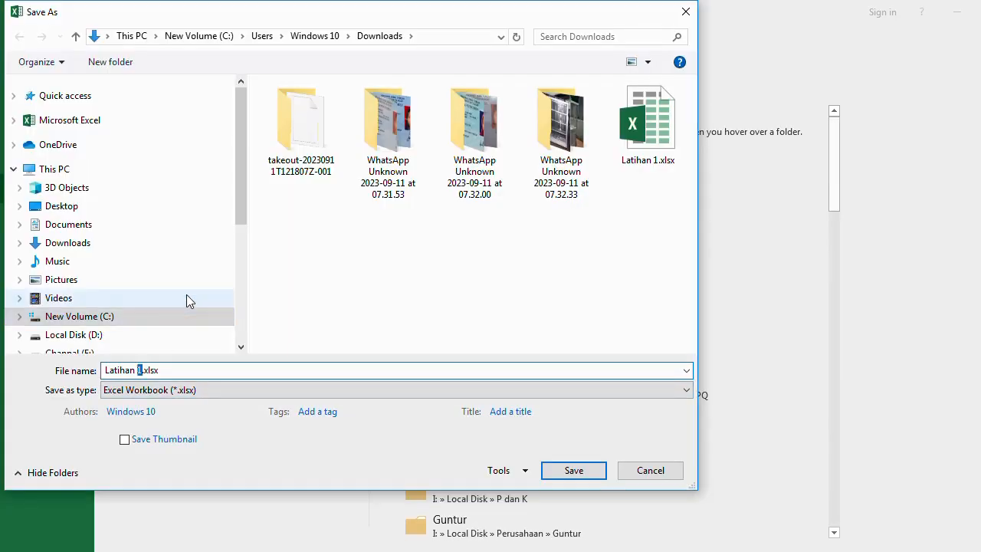
{"action": "type", "text": "2"}
{"action": "left_click", "coordinate": [571, 470]}
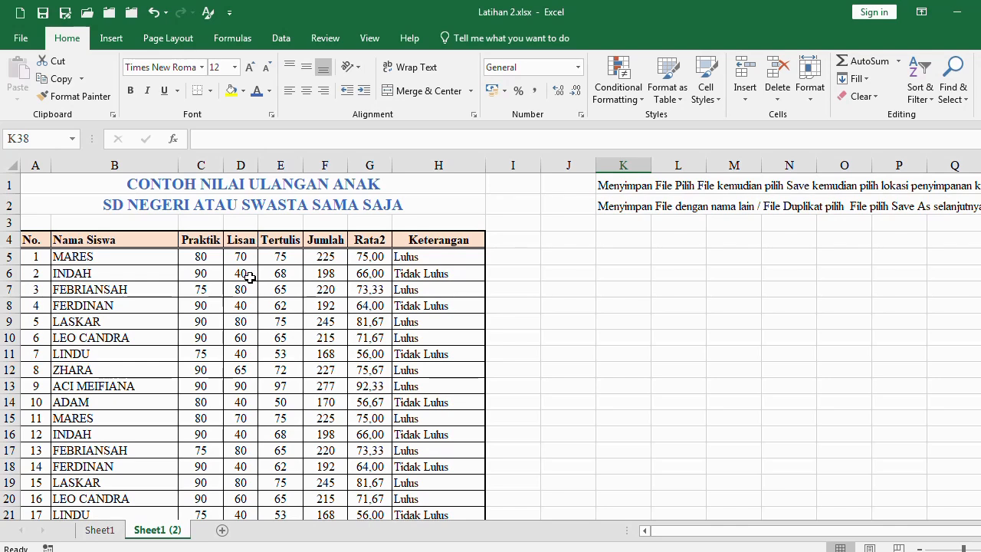
Center the active sheet's printout horizontally and vertically on the page and set its left margin to 2,8 cm
{"action": "key", "text": "ctrl+p"}
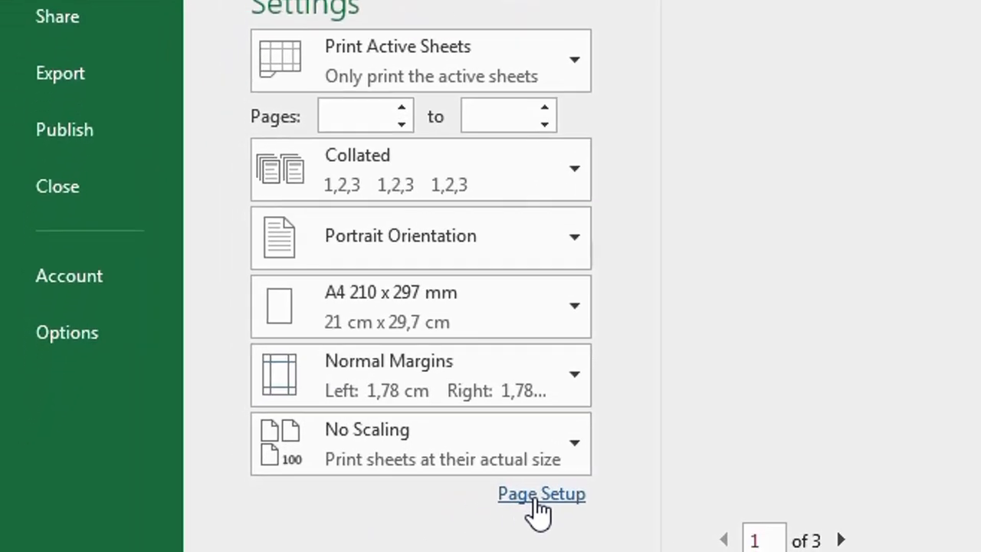
{"action": "left_click", "coordinate": [551, 496]}
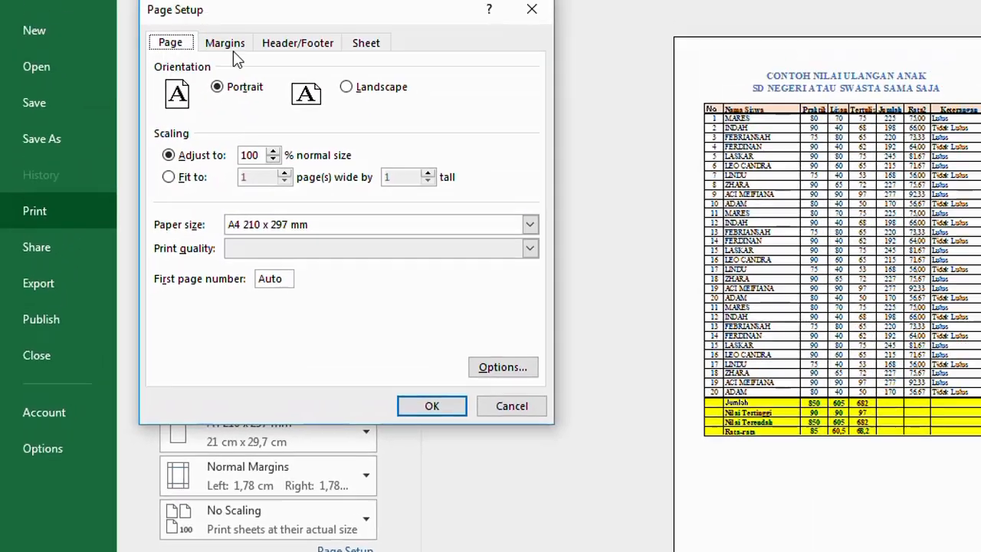
{"action": "left_click", "coordinate": [229, 47]}
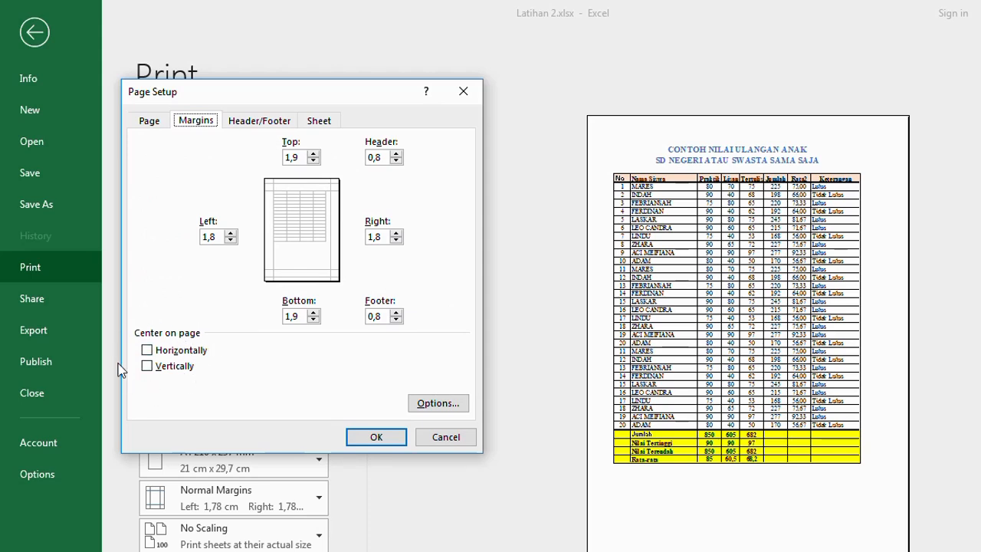
{"action": "left_click", "coordinate": [150, 351]}
{"action": "left_click", "coordinate": [160, 367]}
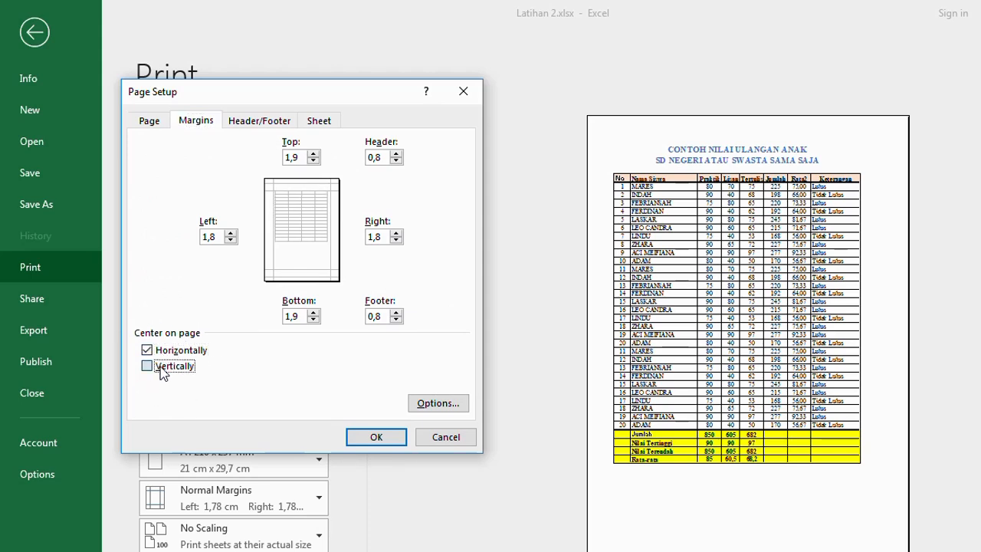
{"action": "left_click", "coordinate": [208, 237]}
{"action": "key", "text": "BackSpace"}
{"action": "type", "text": "2"}
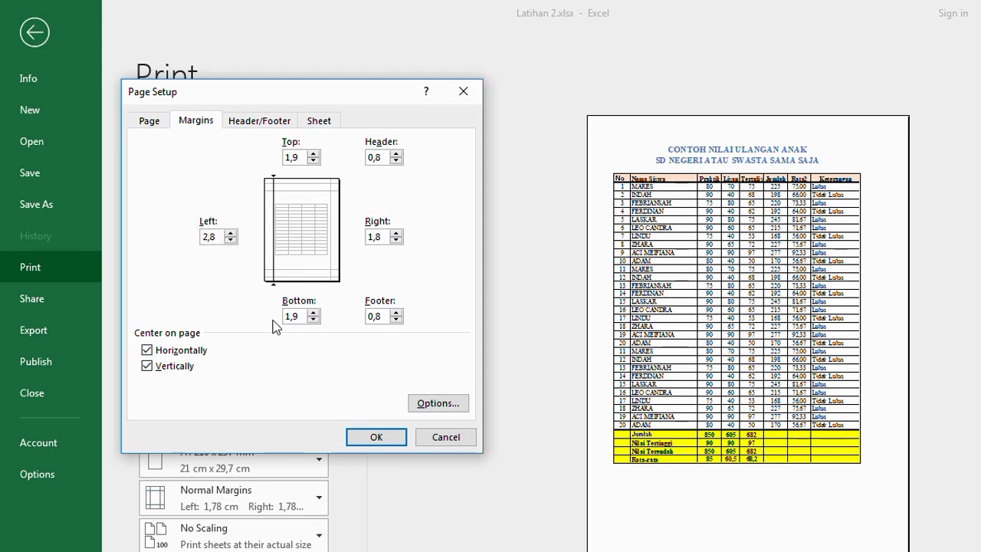
{"action": "left_click", "coordinate": [366, 441]}
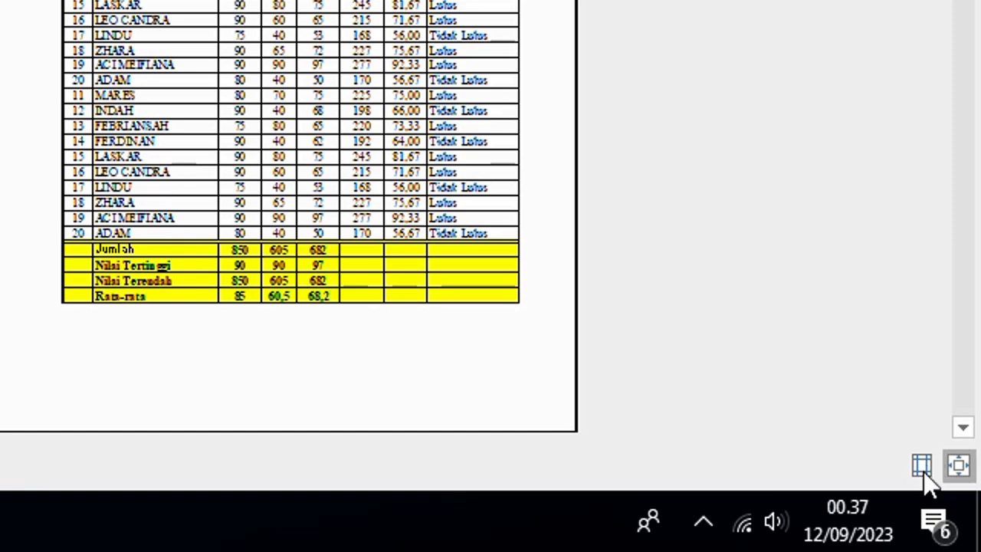
Show the margin guides in the print preview and adjust the left margin to about 2,36 cm, the right to about 0,66 cm, and reduce the top margin
{"action": "left_click", "coordinate": [921, 468]}
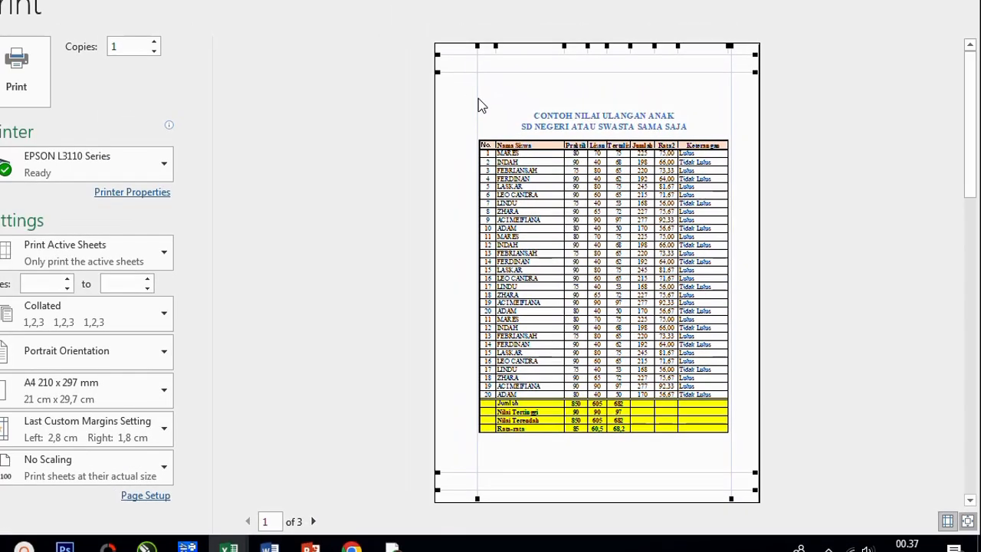
{"action": "left_click_drag", "start_coordinate": [450, 73], "coordinate": [443, 68]}
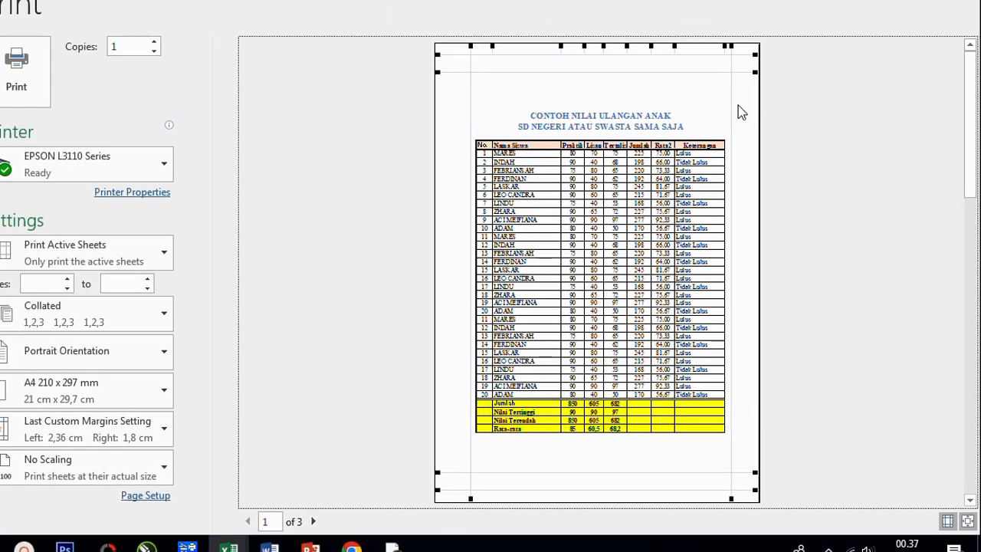
{"action": "left_click_drag", "start_coordinate": [732, 109], "coordinate": [749, 103]}
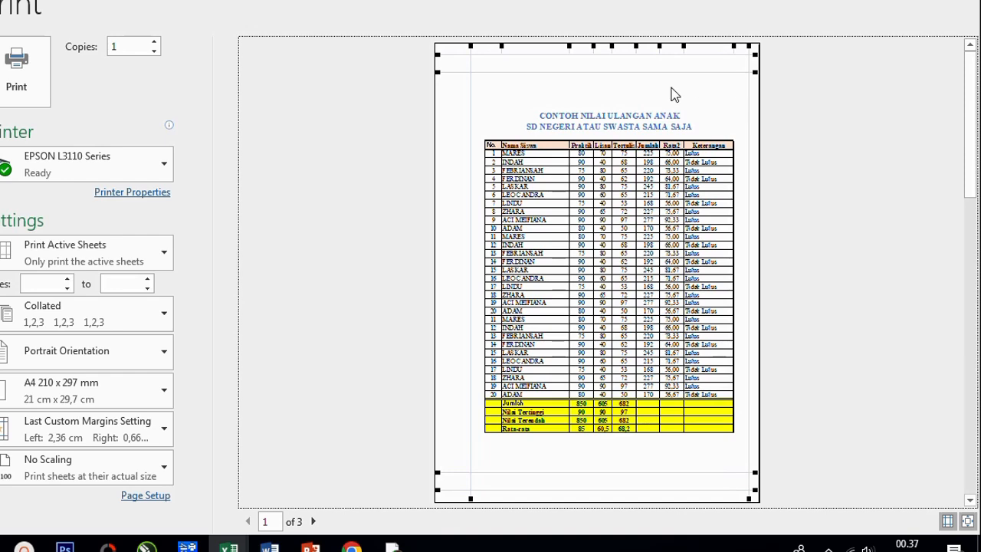
{"action": "left_click_drag", "start_coordinate": [655, 73], "coordinate": [654, 59]}
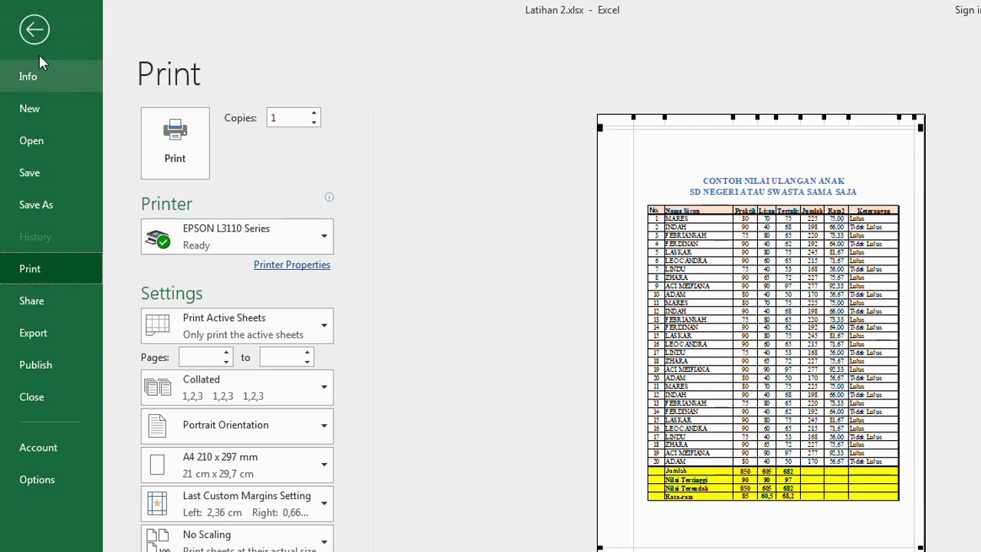
{"action": "left_click", "coordinate": [34, 30]}
{"action": "left_click", "coordinate": [656, 355]}
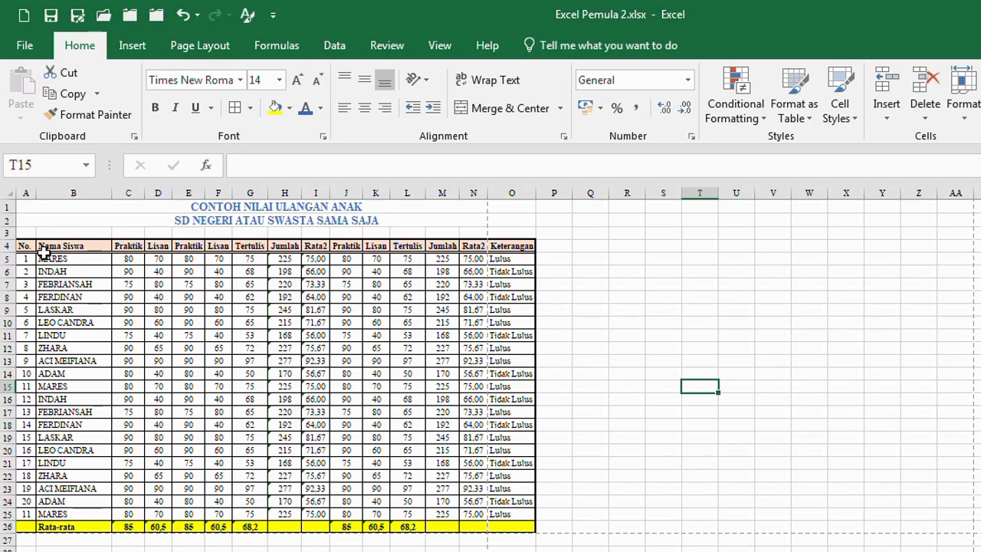
Set the page orientation of Sheet5 (2) in the Excel Pemula 2 workbook to Landscape
{"action": "left_click_drag", "start_coordinate": [28, 245], "coordinate": [509, 518]}
{"action": "left_click", "coordinate": [622, 451]}
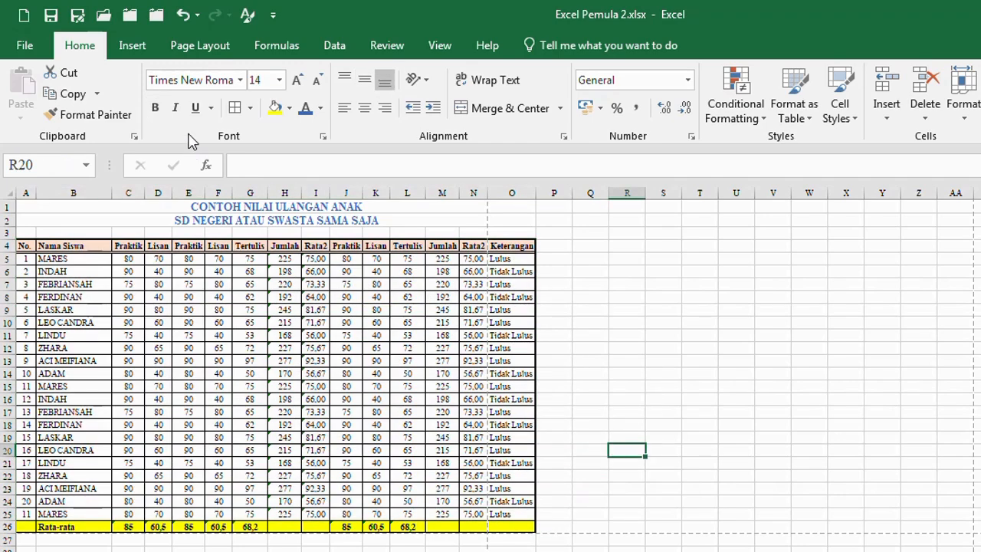
{"action": "left_click", "coordinate": [201, 48]}
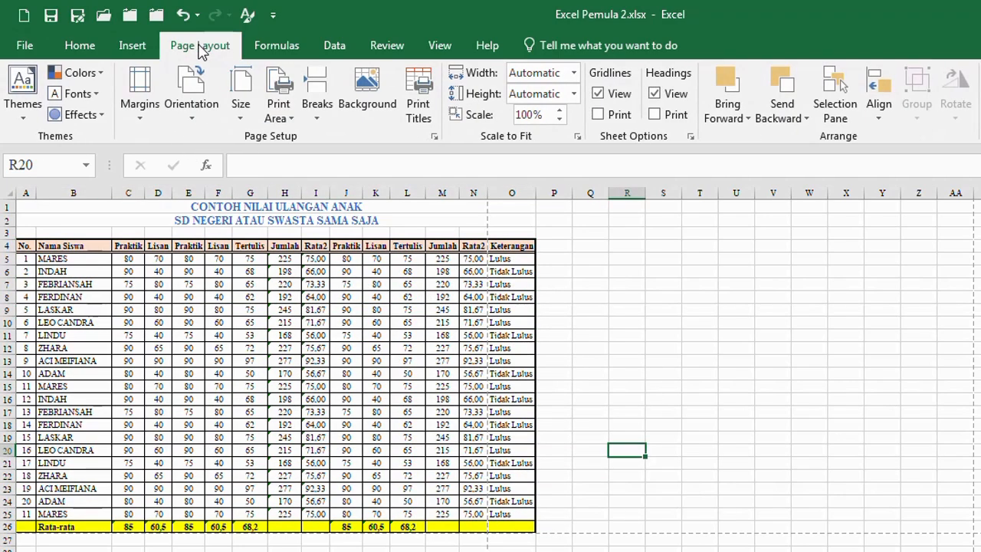
{"action": "left_click", "coordinate": [193, 124]}
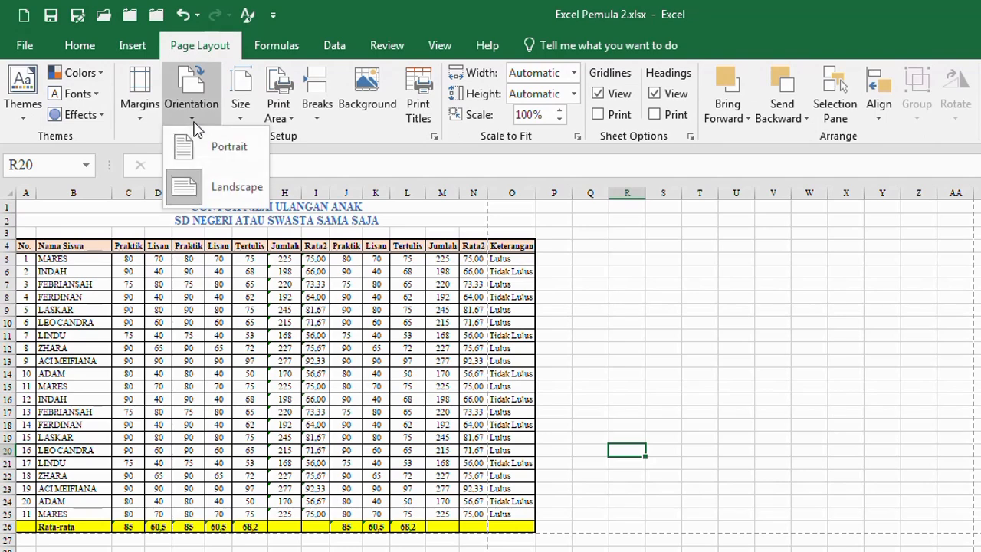
{"action": "left_click", "coordinate": [197, 196]}
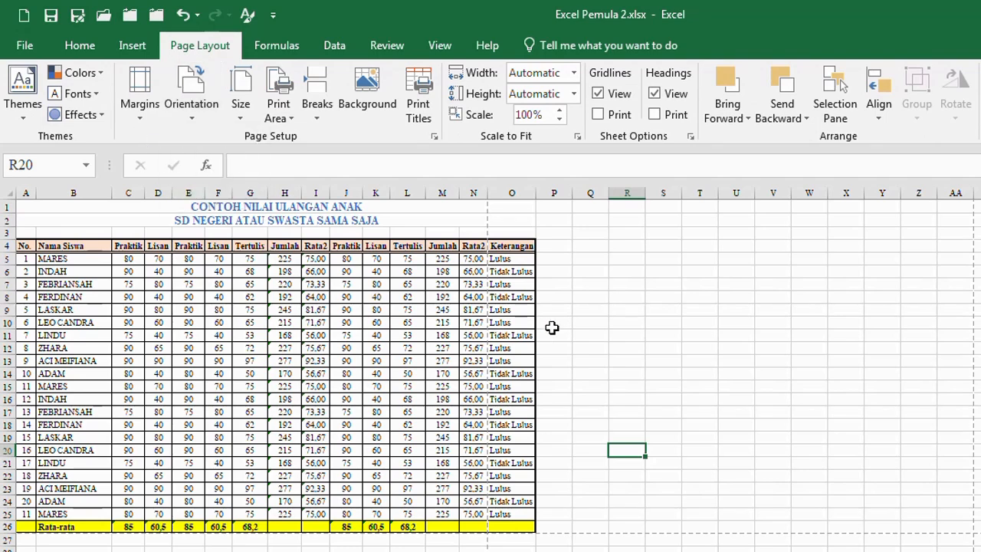
{"action": "left_click", "coordinate": [621, 309]}
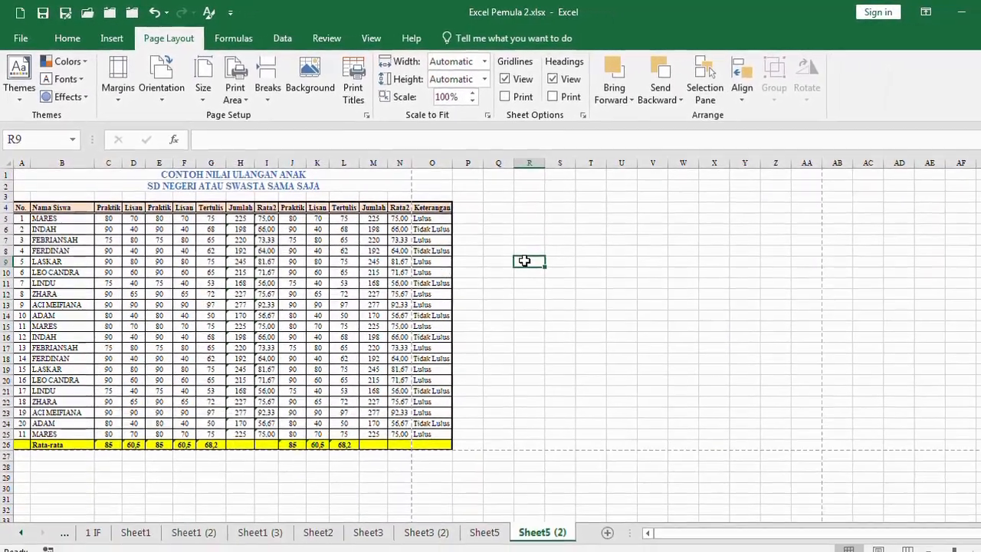
Reduce the right margin to about 0,31 cm with the margin guides in the print preview and print one copy of Sheet5 (2)
{"action": "key", "text": "ctrl+p"}
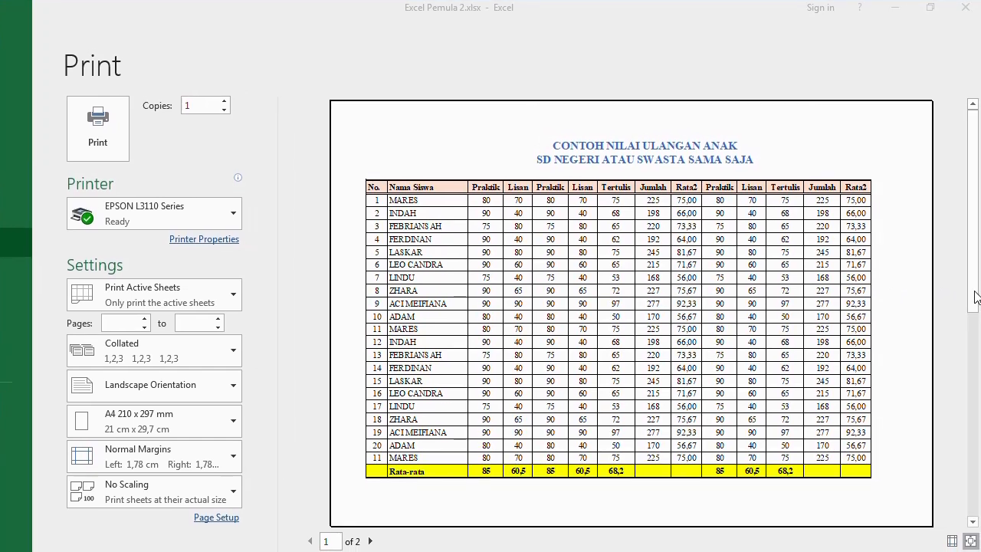
{"action": "left_click", "coordinate": [957, 298]}
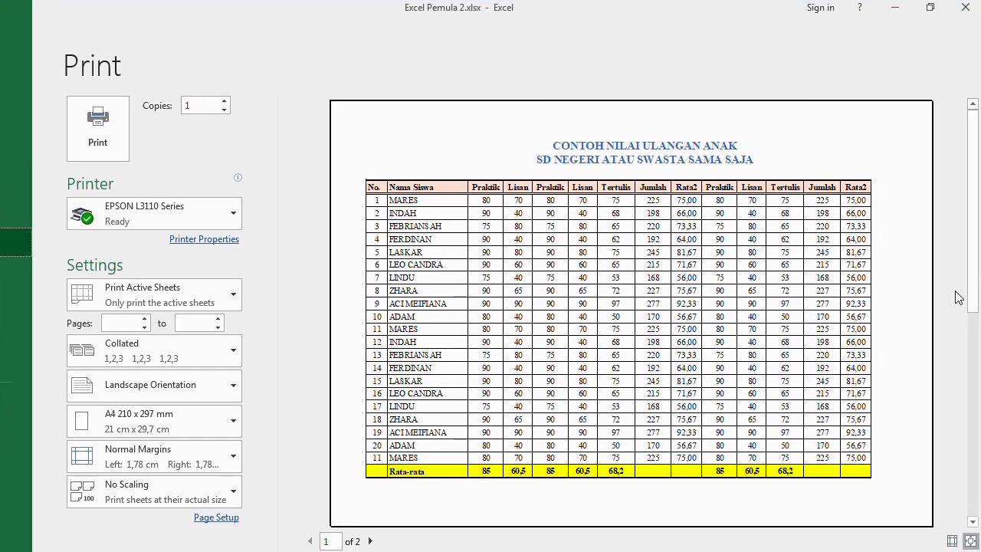
{"action": "scroll", "coordinate": [956, 297], "scroll_direction": "down", "scroll_amount": 1}
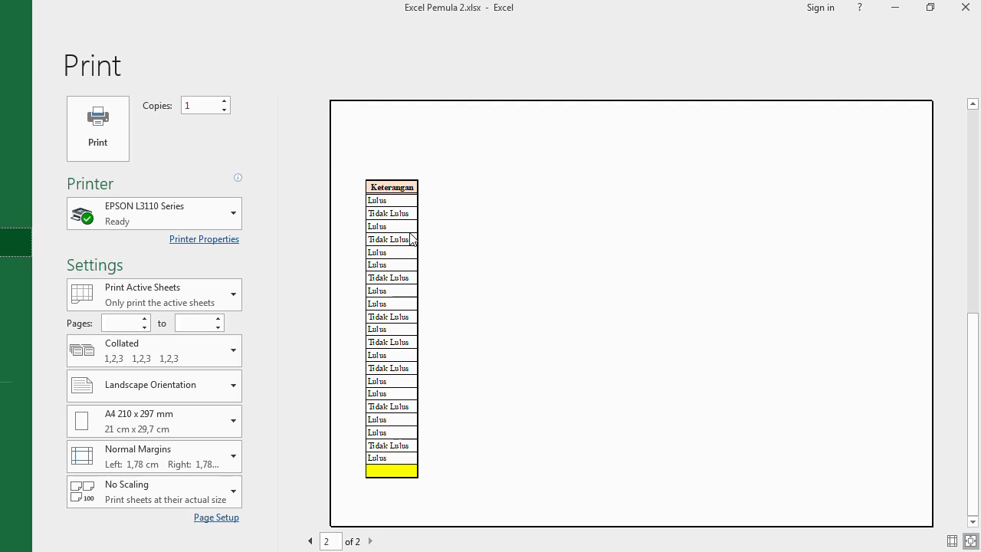
{"action": "scroll", "coordinate": [412, 239], "scroll_direction": "up", "scroll_amount": 1}
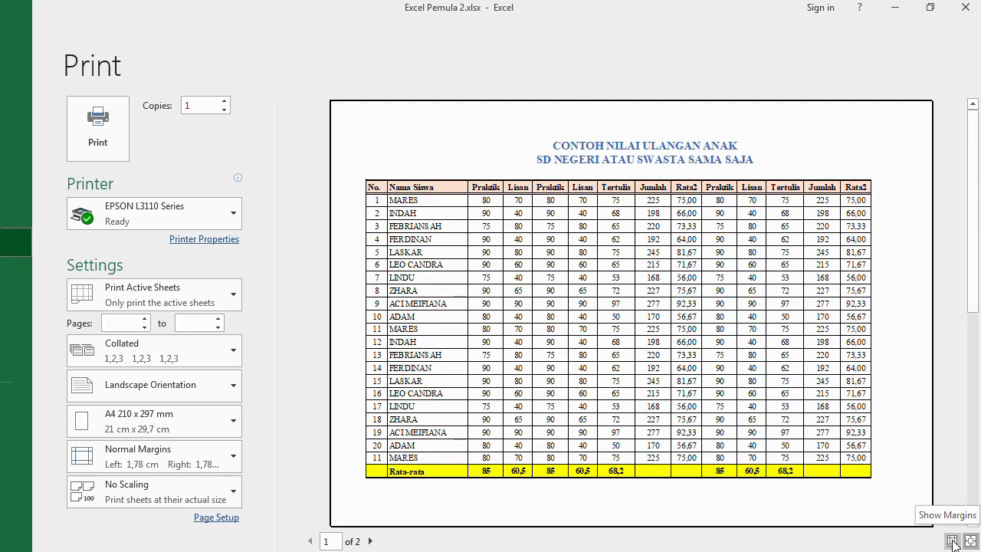
{"action": "left_click", "coordinate": [951, 541]}
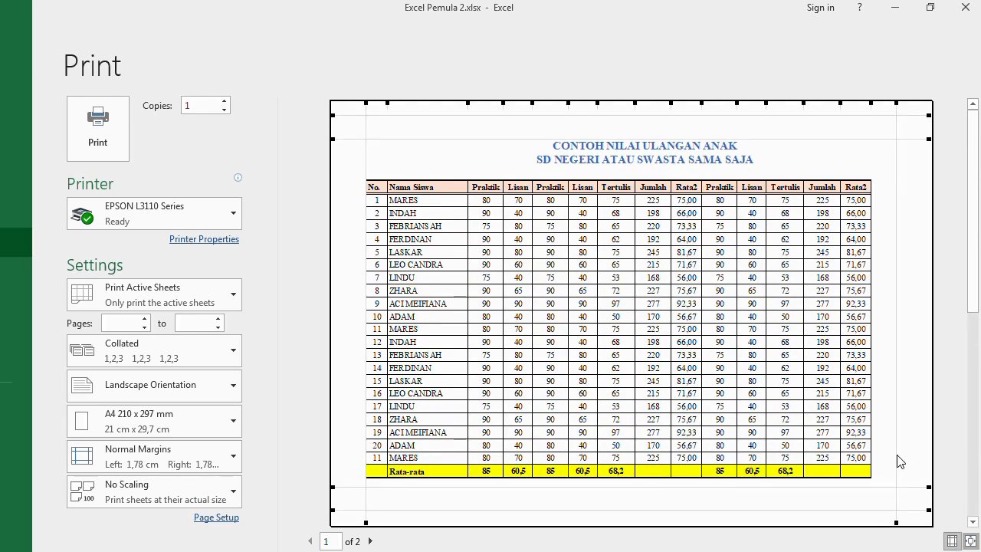
{"action": "left_click_drag", "start_coordinate": [897, 453], "coordinate": [935, 458]}
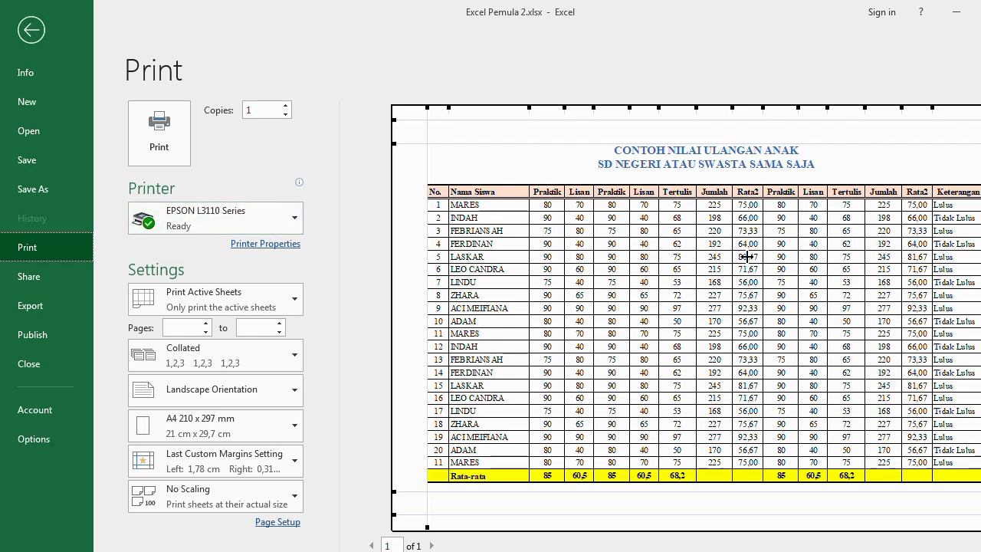
{"action": "left_click", "coordinate": [159, 144]}
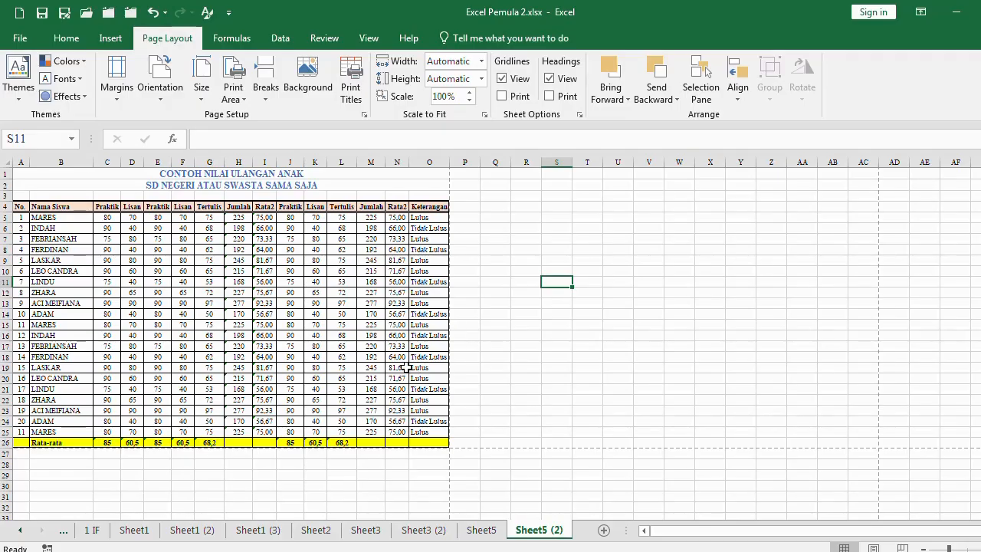